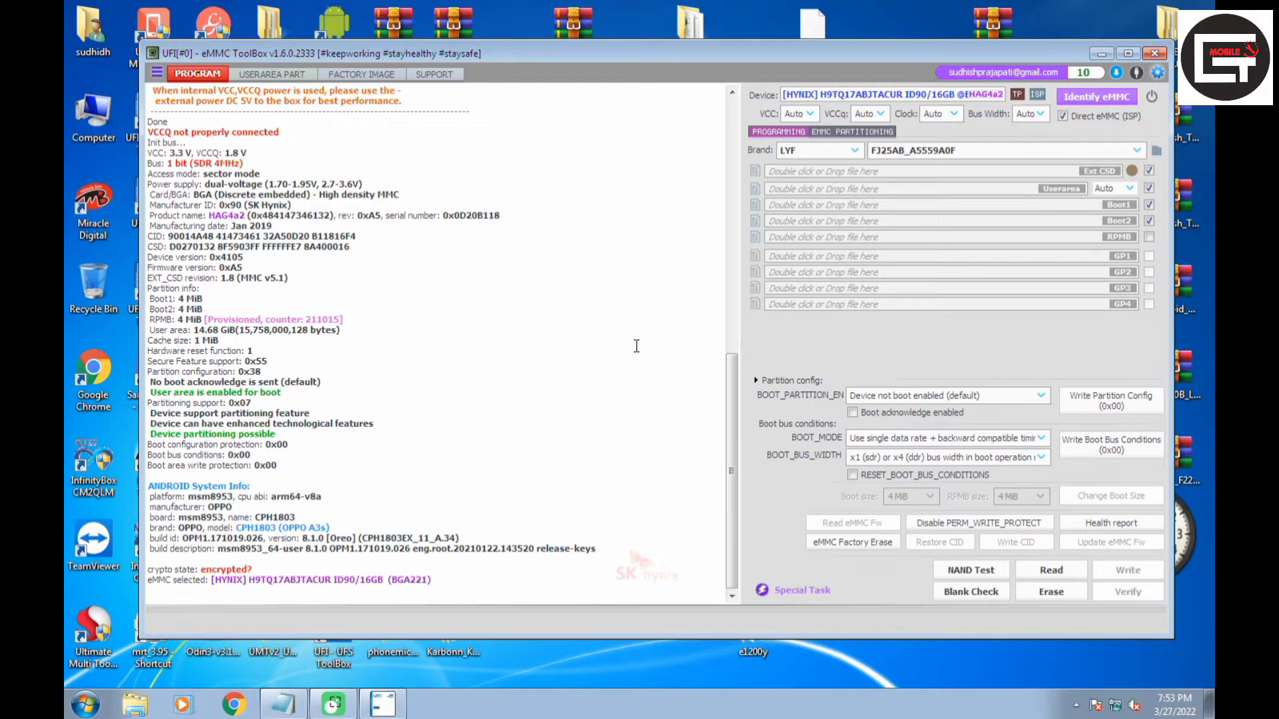
Step: Run the eMMC health report and examine the estimated MLC device lifetime
scroll(438, 273, up, 1)
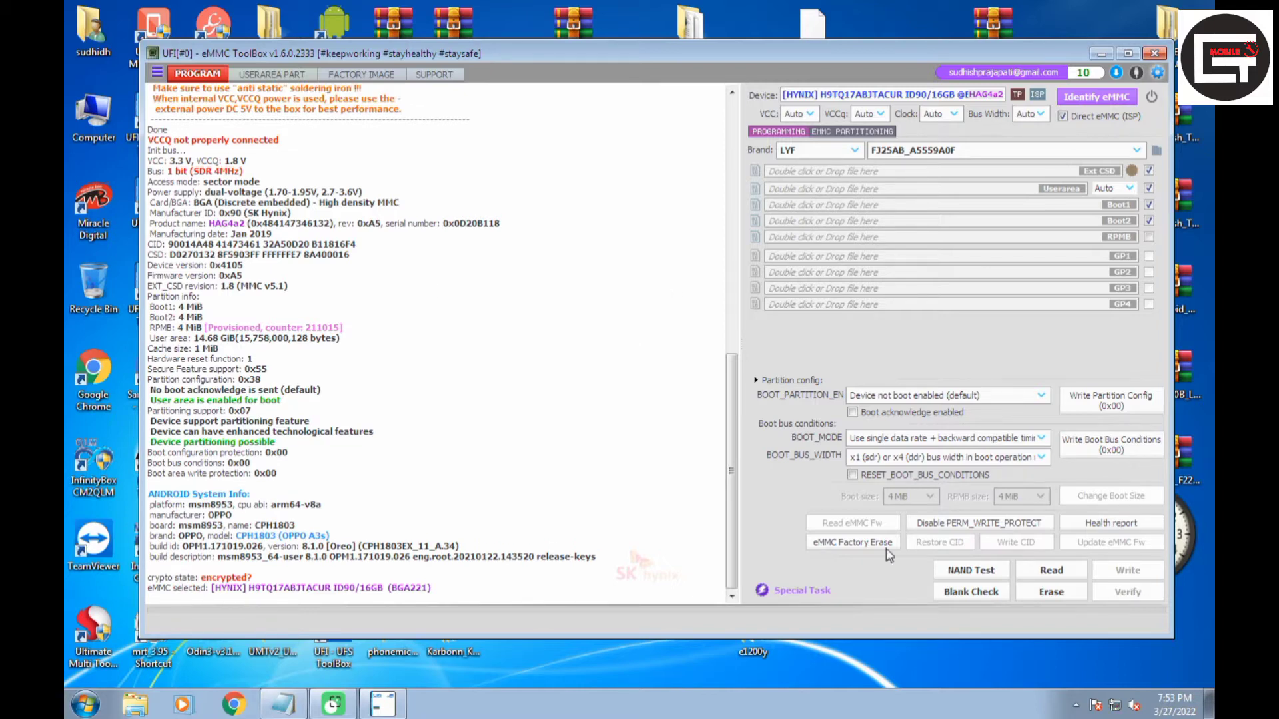
click(1119, 526)
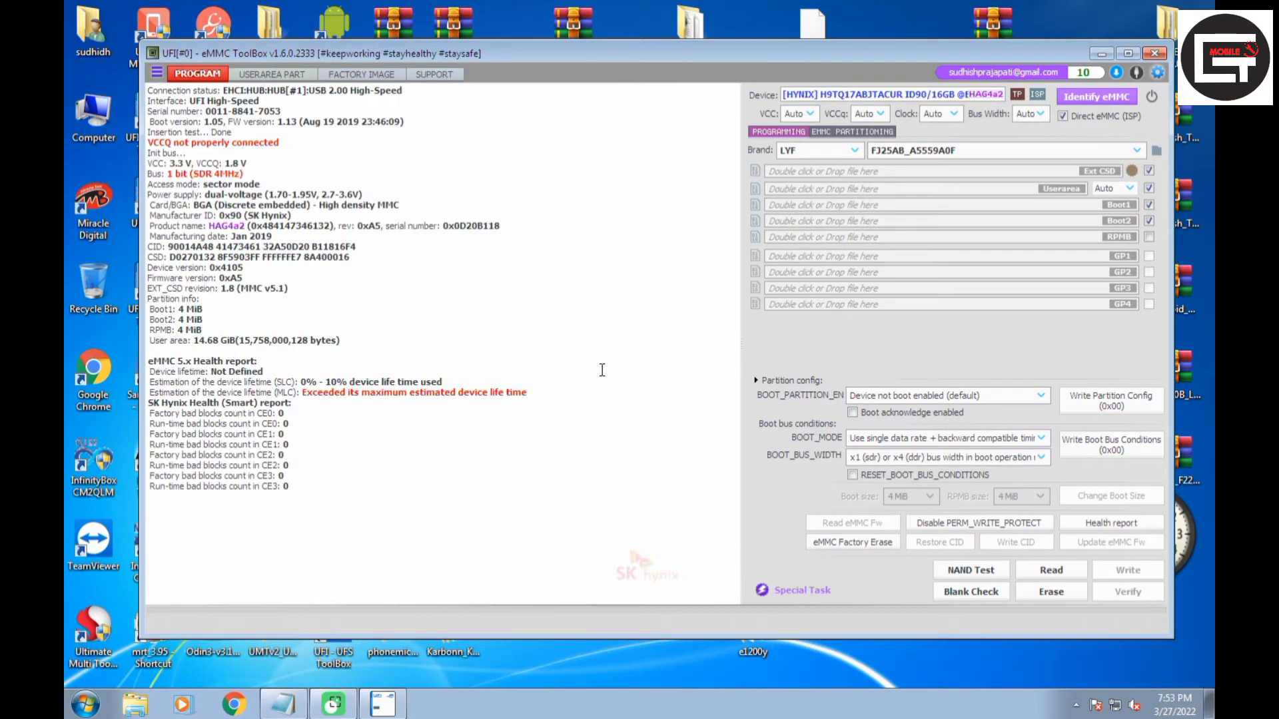
drag(299, 391, 448, 400)
click(583, 402)
Step: Re-identify the eMMC, then read its Ext CSD, Boot1, Boot2 and a 128 MiB user area at a 24 MHz clock
click(1071, 99)
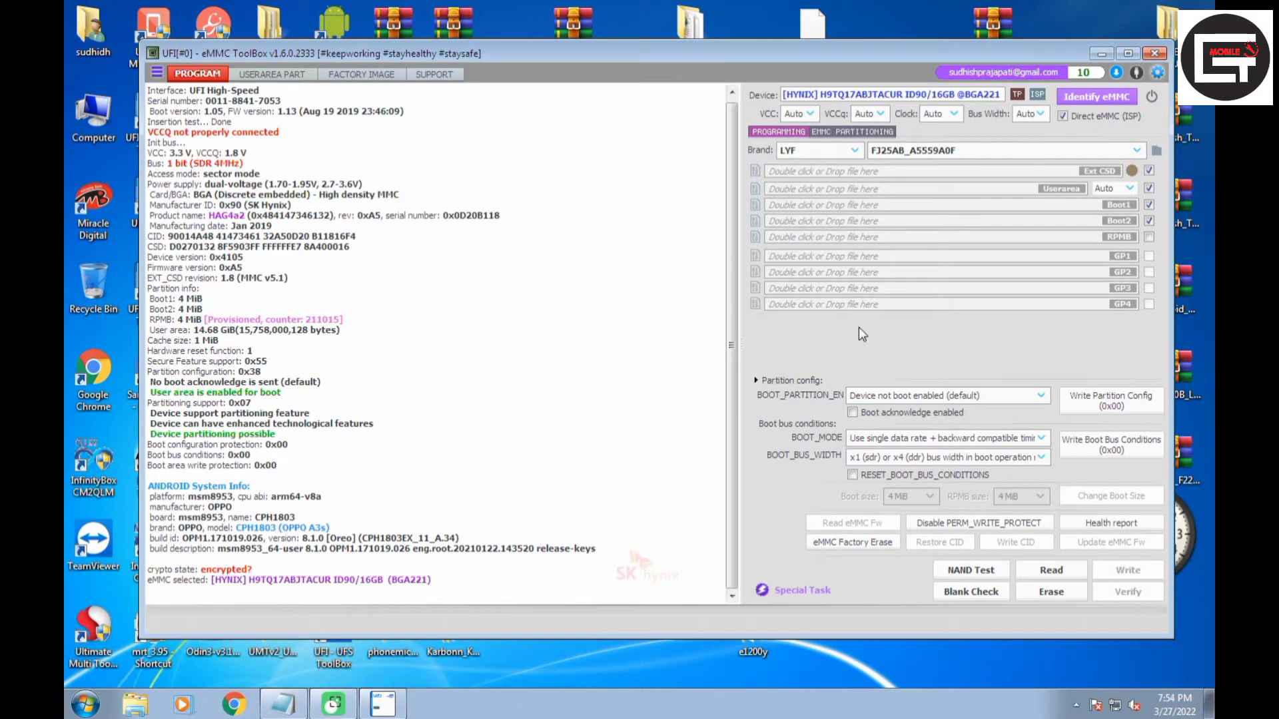
click(1129, 189)
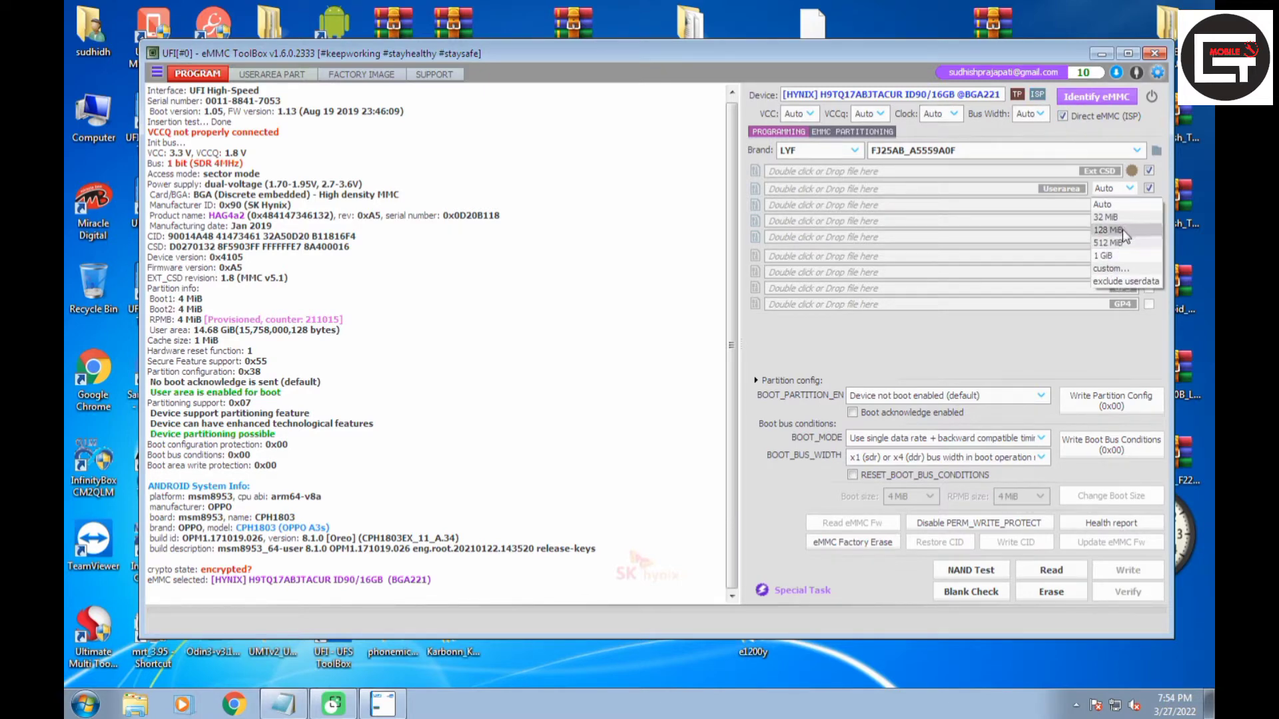
click(1122, 229)
click(953, 114)
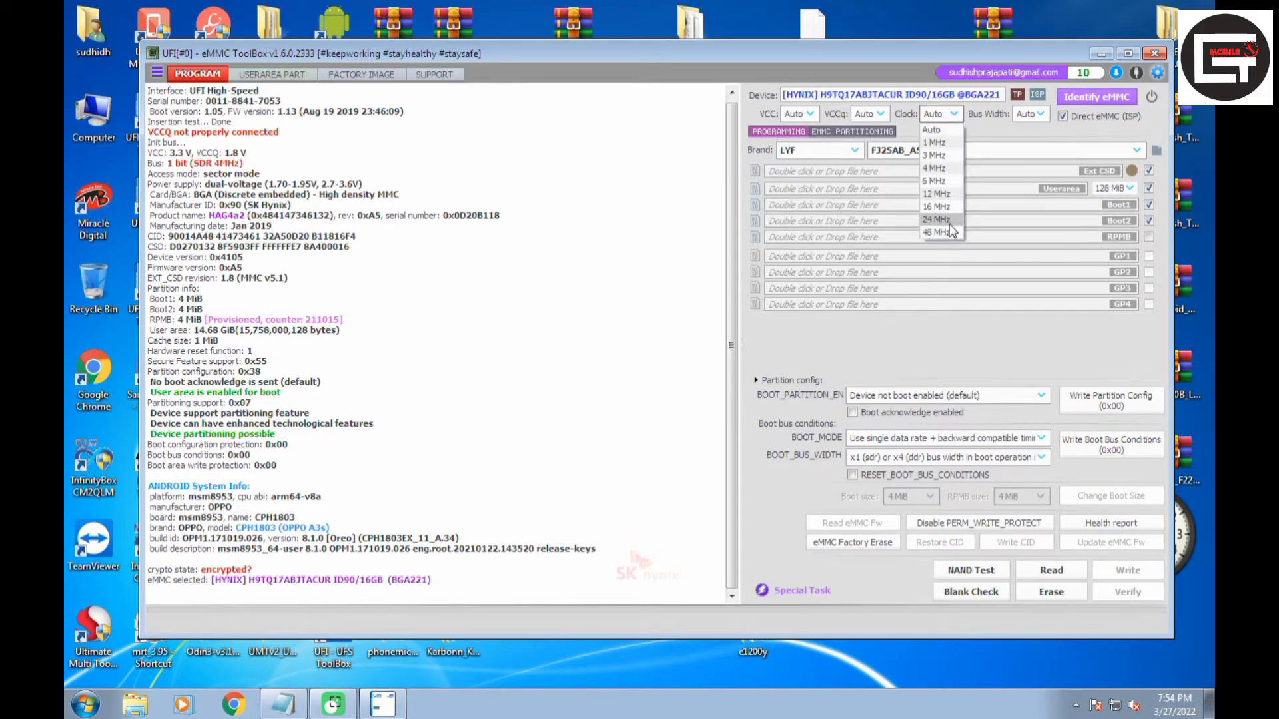
click(948, 221)
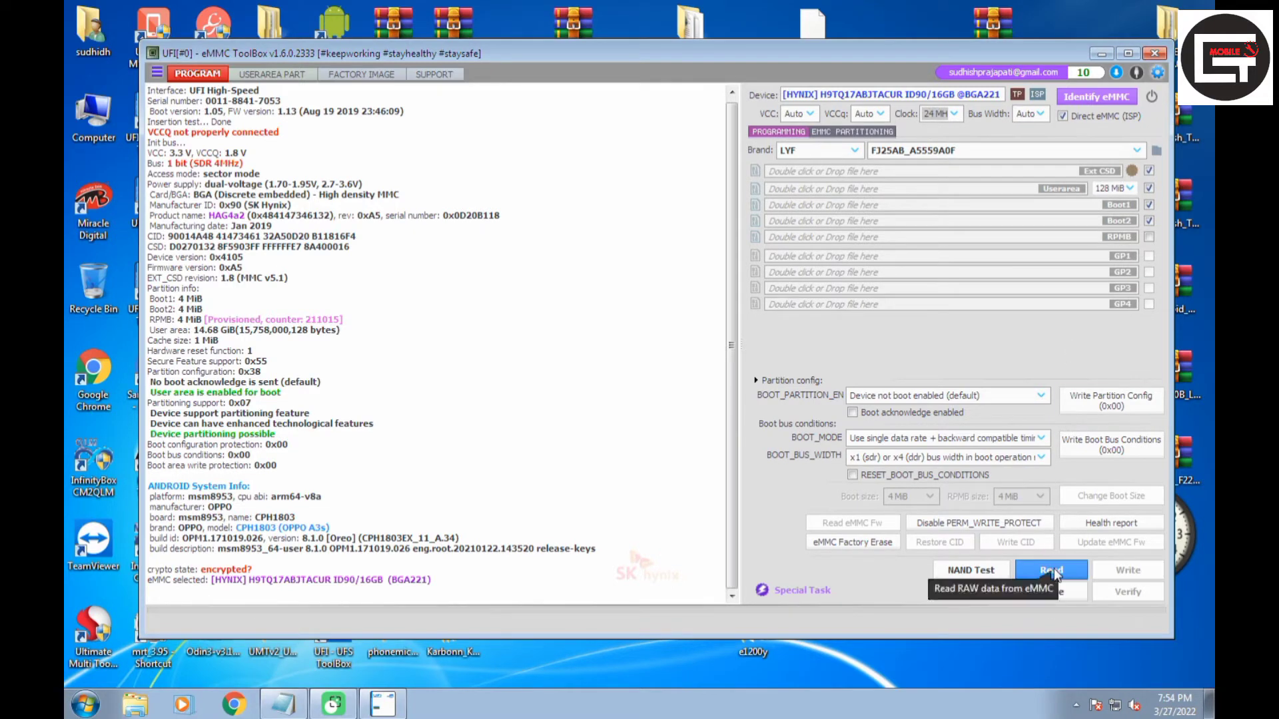
click(1051, 570)
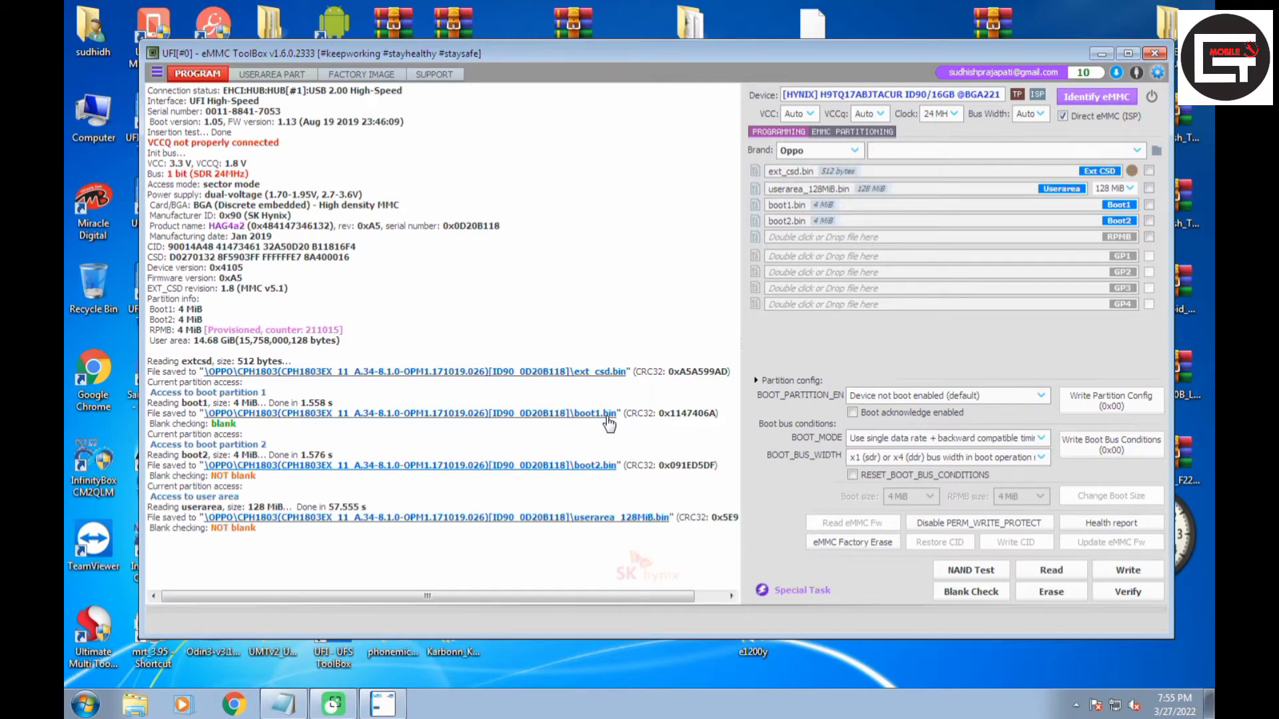
Step: Identify the eMMC again and check the list of saved Oppo firmware backups for the new CPH1803 dump
click(1122, 100)
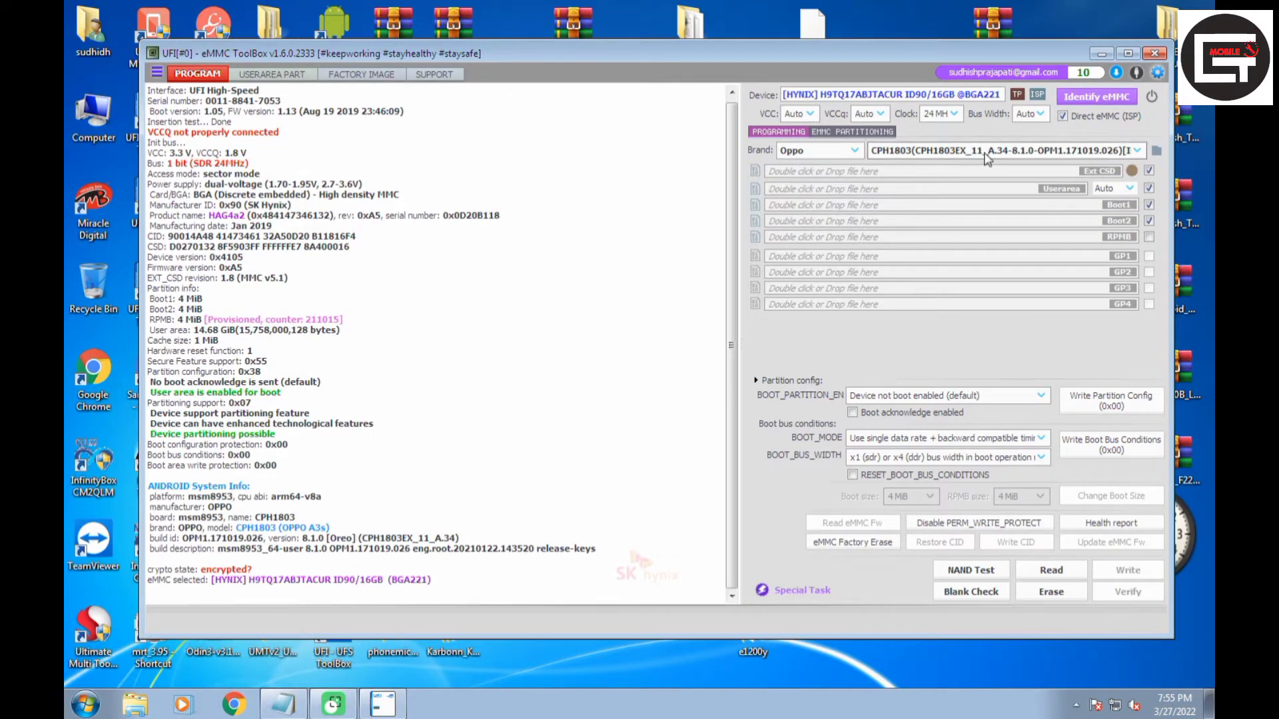
click(974, 153)
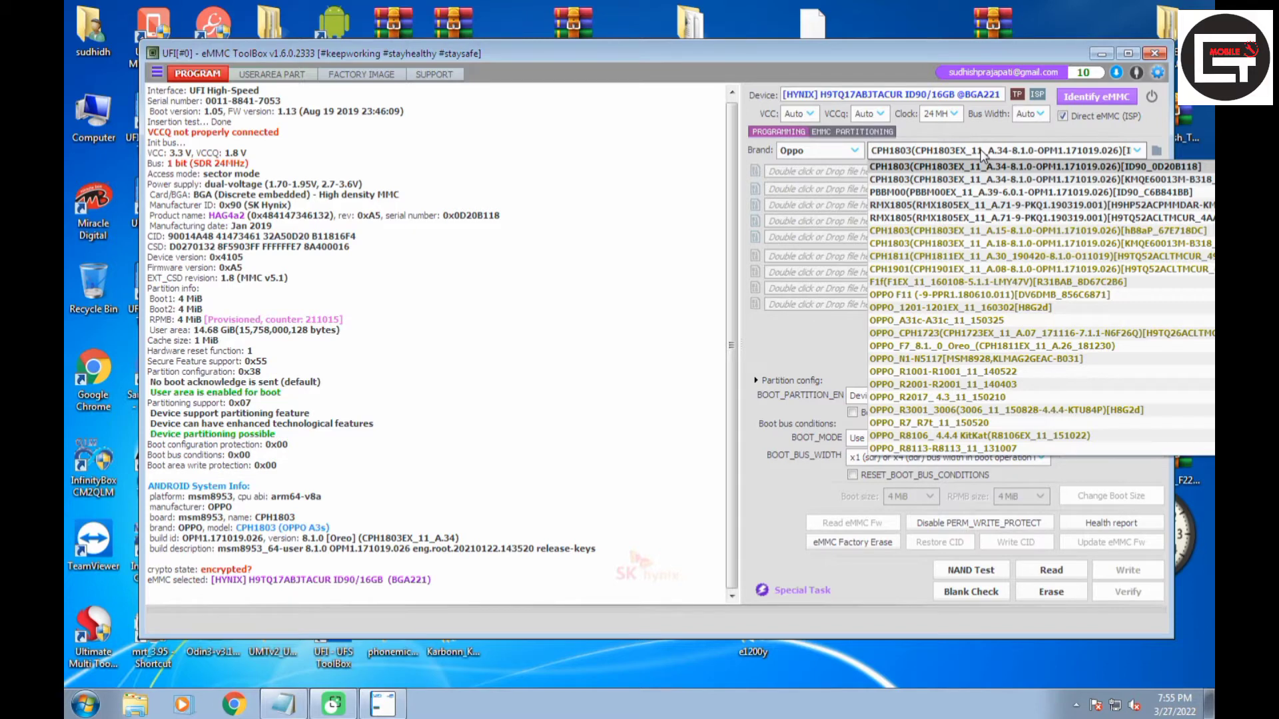
click(983, 155)
Step: In the user area partition table, mark oppodycnvbk, oppostanvbk, modemst1, modemst2, persist, opporeserve1 and opporeserve2
click(261, 76)
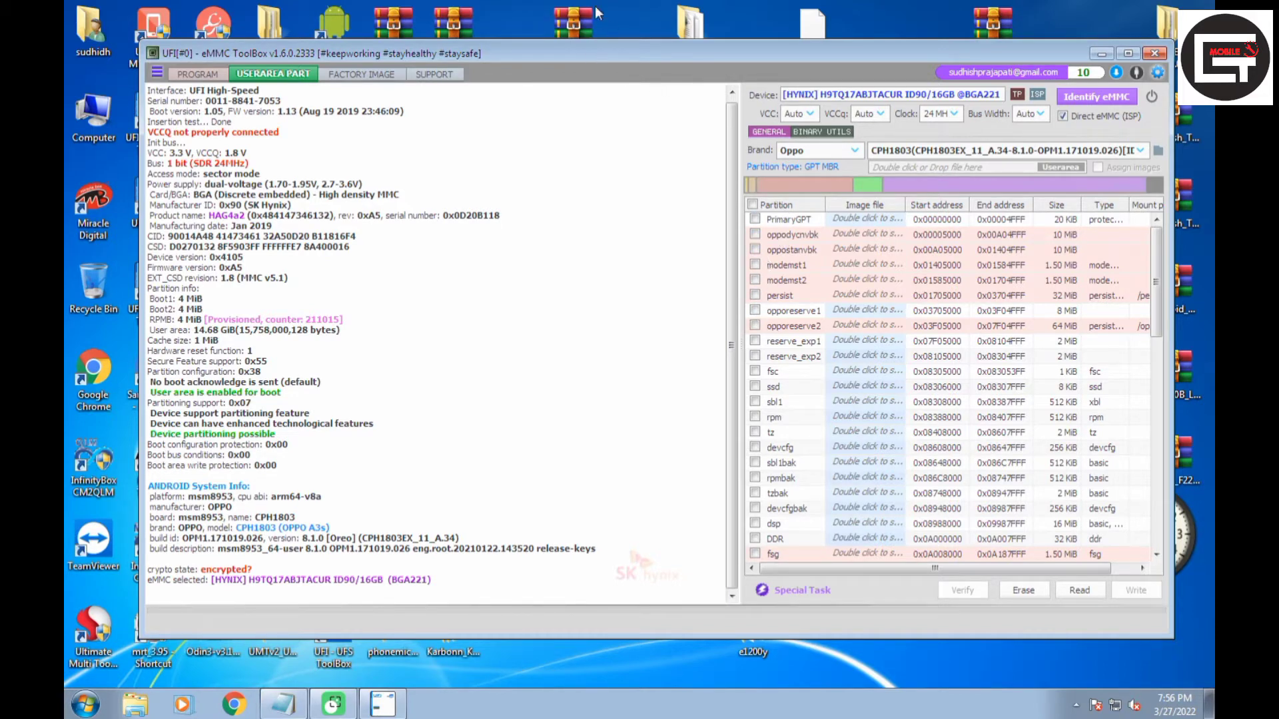
click(755, 234)
click(755, 249)
click(755, 264)
click(755, 295)
click(755, 311)
click(755, 326)
click(756, 371)
Step: Add the fsg, modem and config partitions to the selection in the partition table
scroll(783, 408, down, 5)
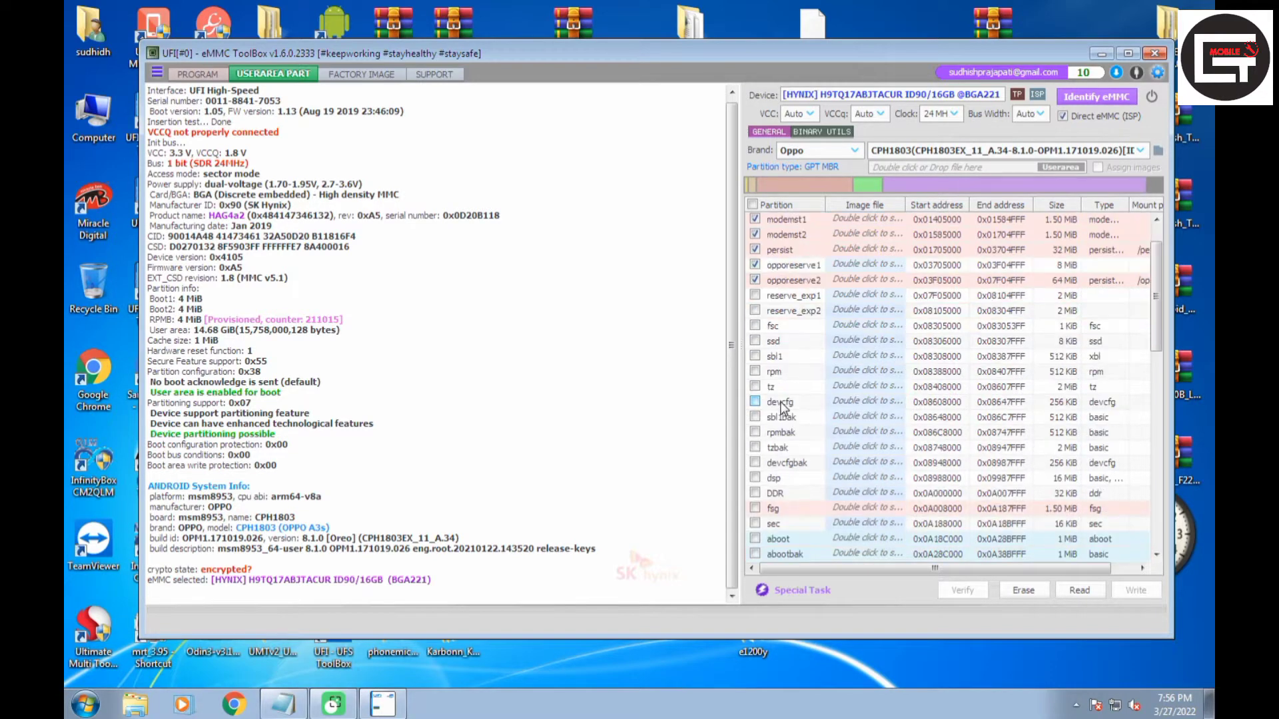
scroll(782, 408, down, 7)
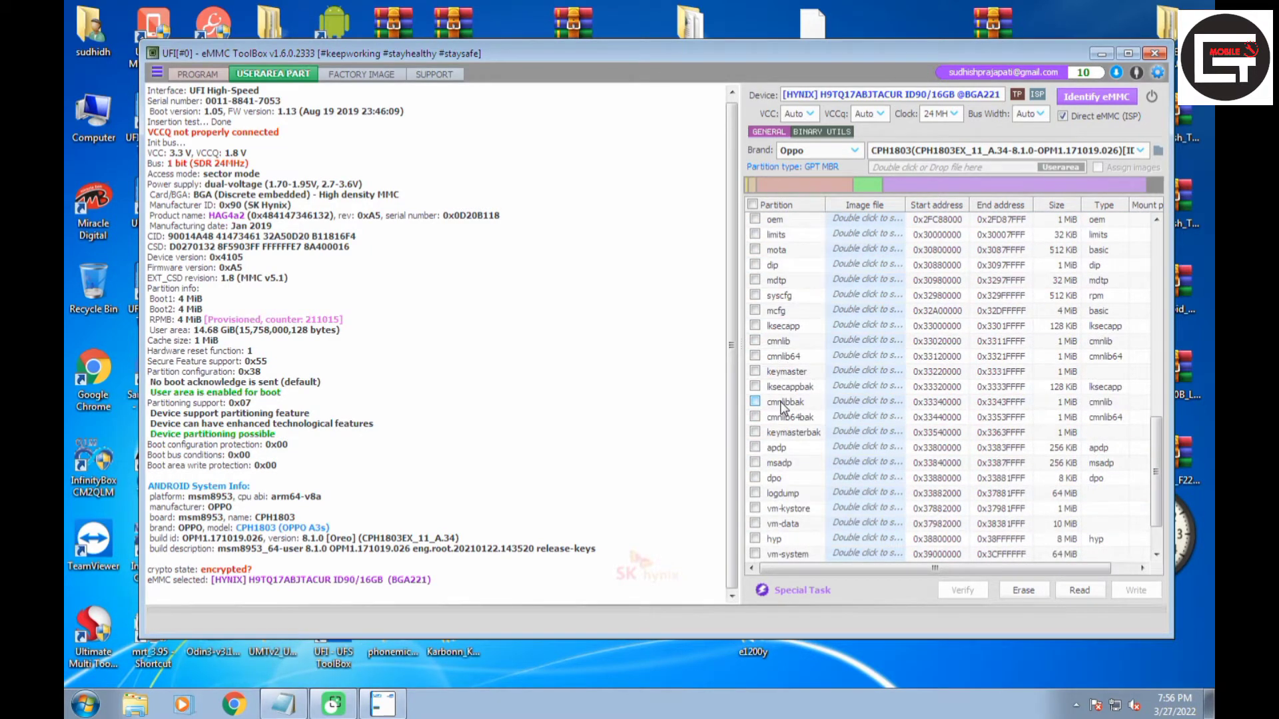
scroll(783, 407, down, 2)
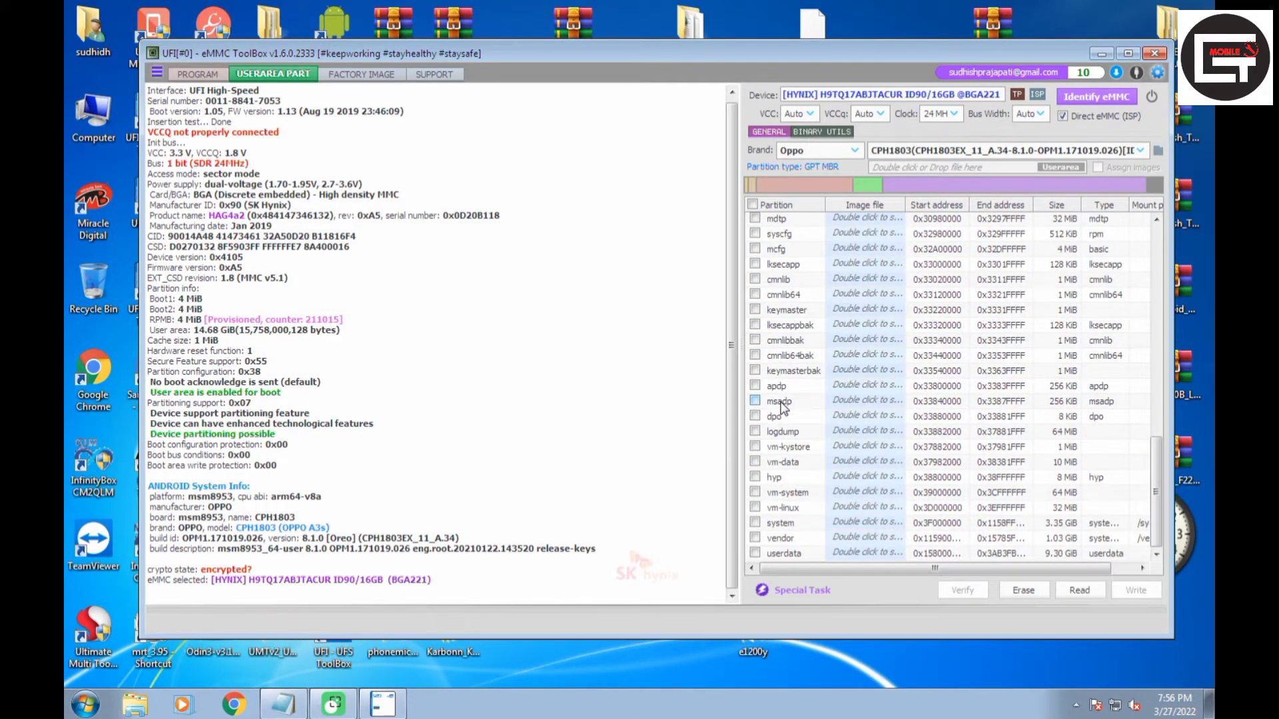
scroll(782, 408, up, 12)
click(755, 508)
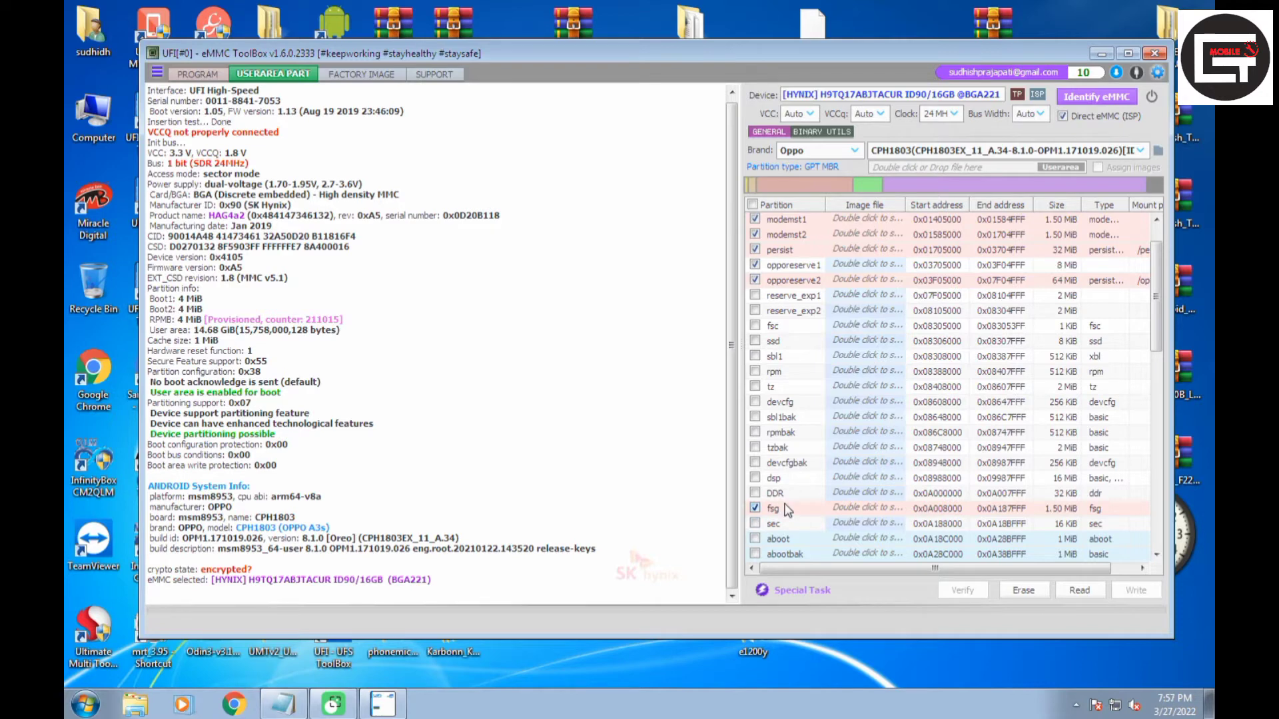
scroll(788, 510, down, 1)
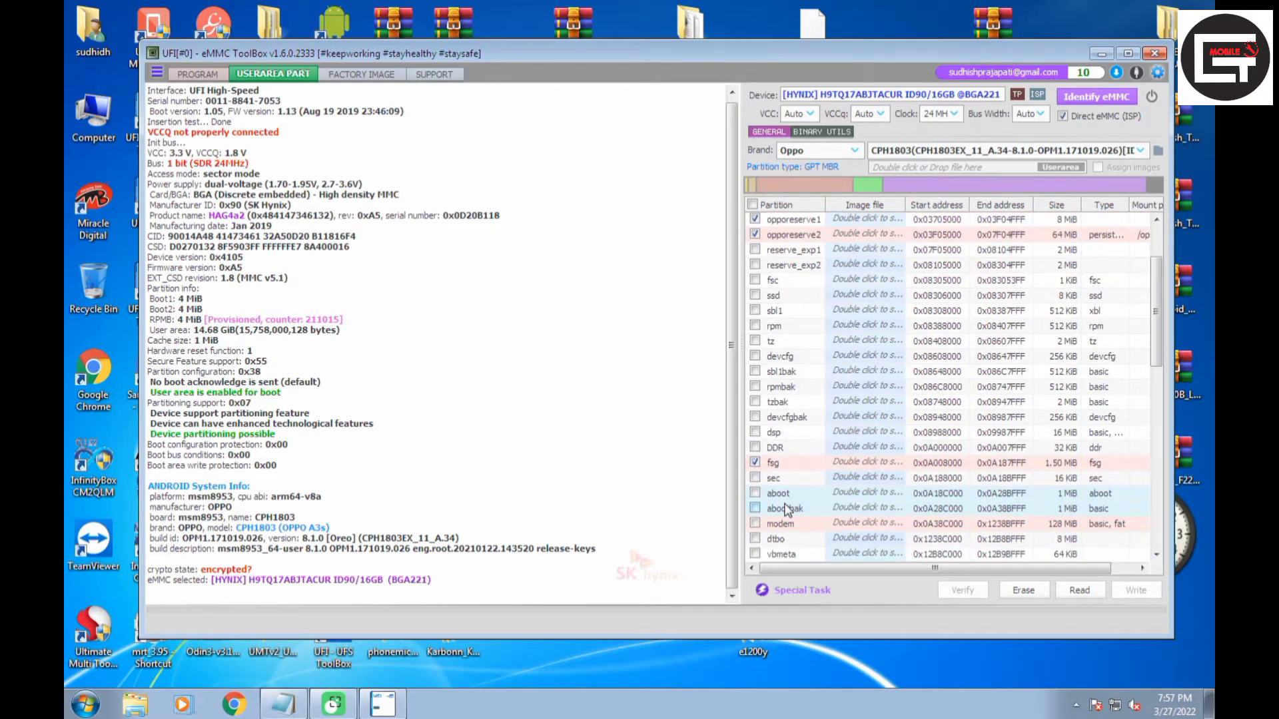
click(754, 523)
scroll(819, 480, down, 1)
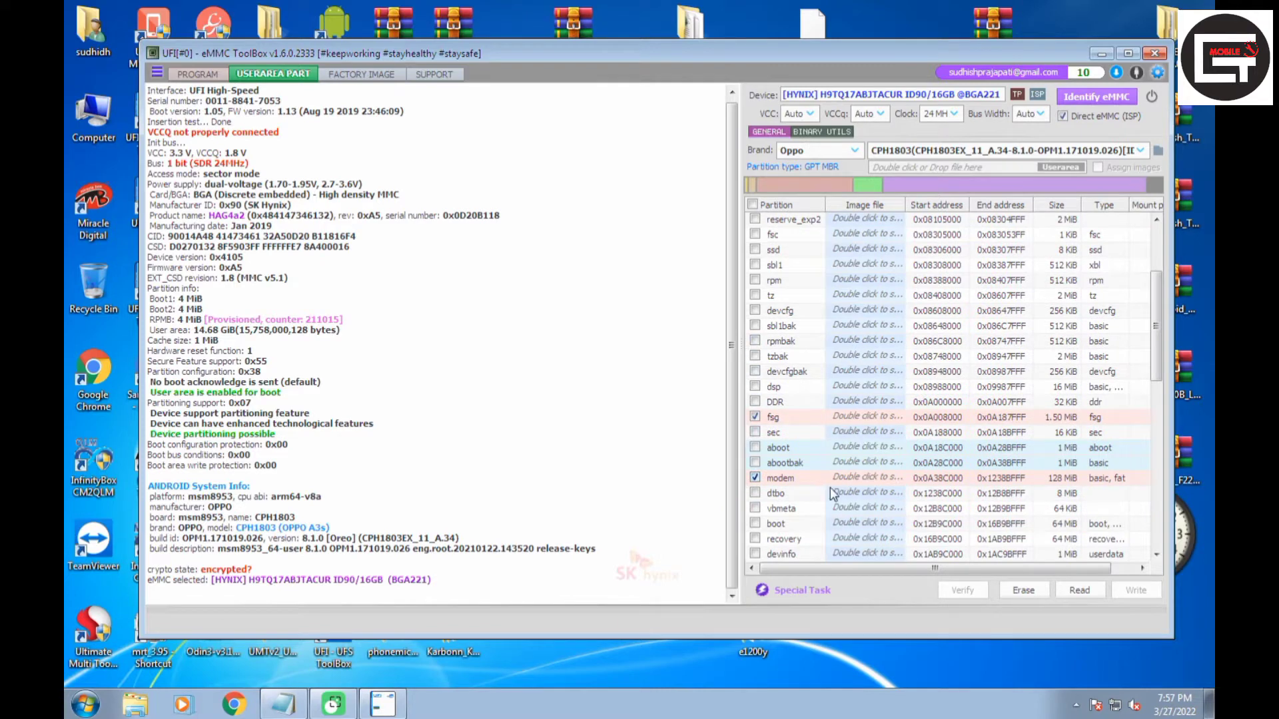
scroll(828, 496, down, 1)
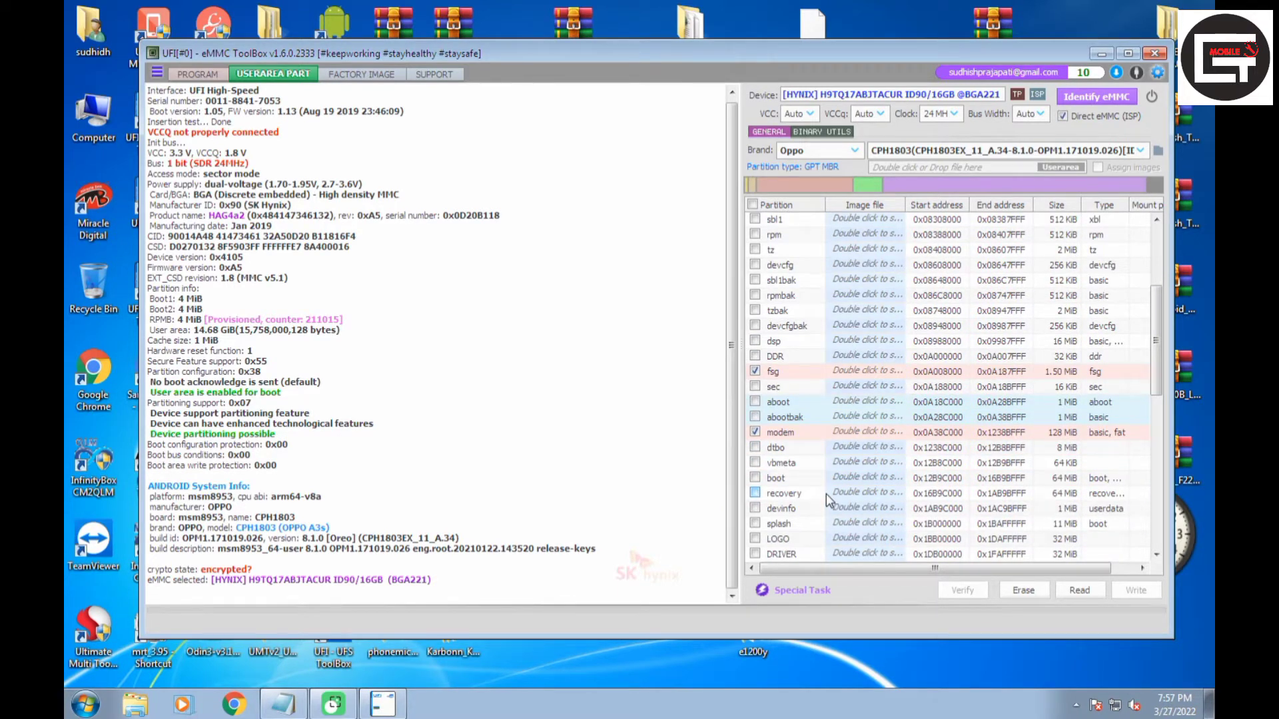
scroll(826, 498, down, 2)
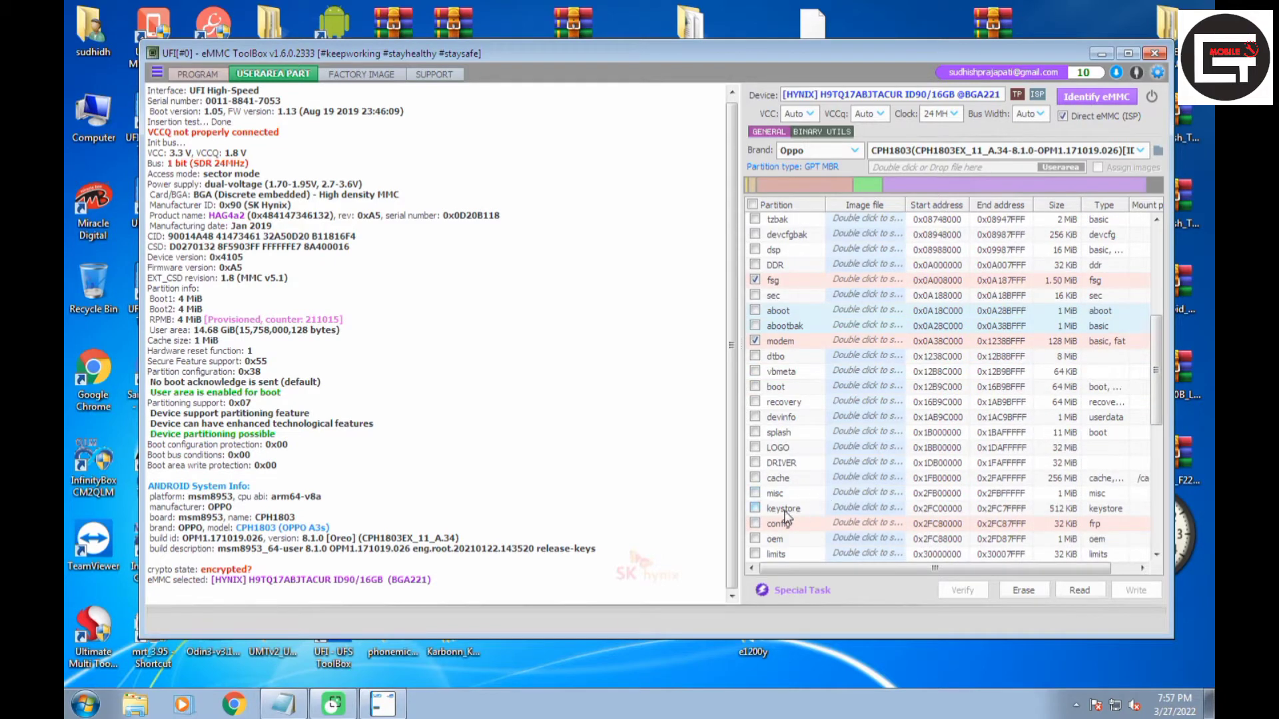
click(756, 524)
scroll(815, 449, down, 1)
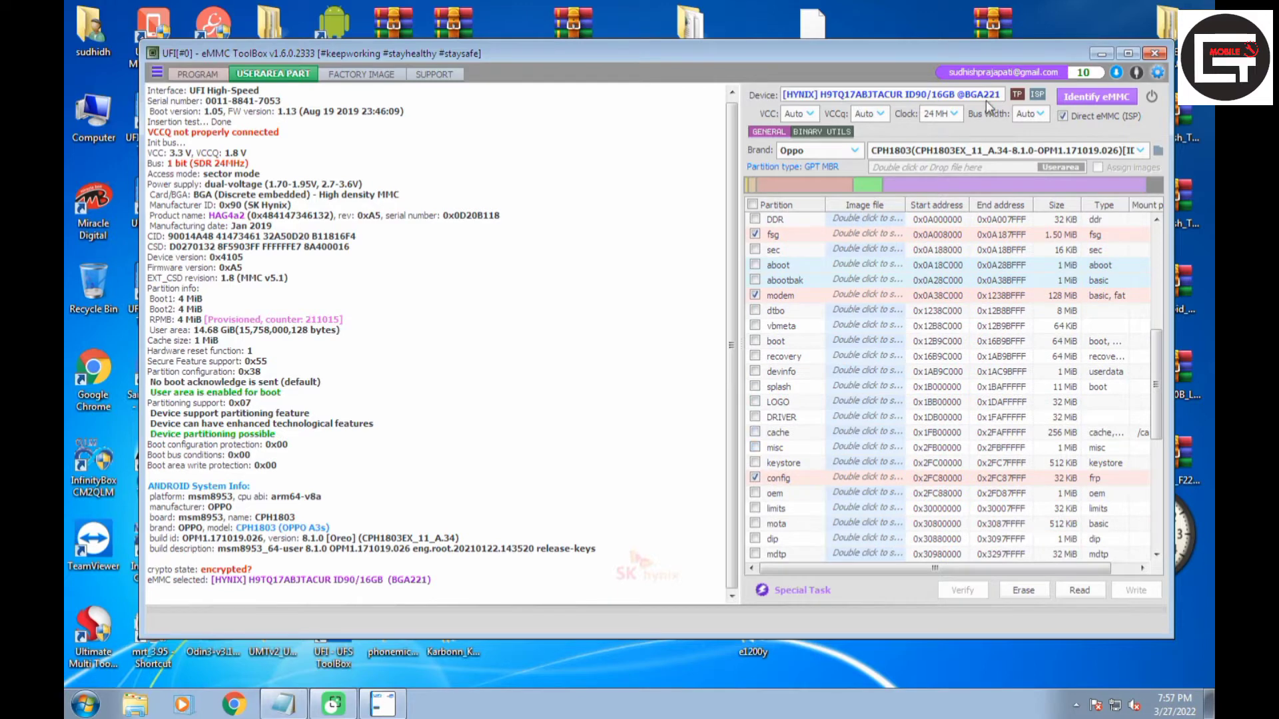
Step: Review the partition selection and read all marked user area partitions from the eMMC into image files
scroll(834, 434, down, 1)
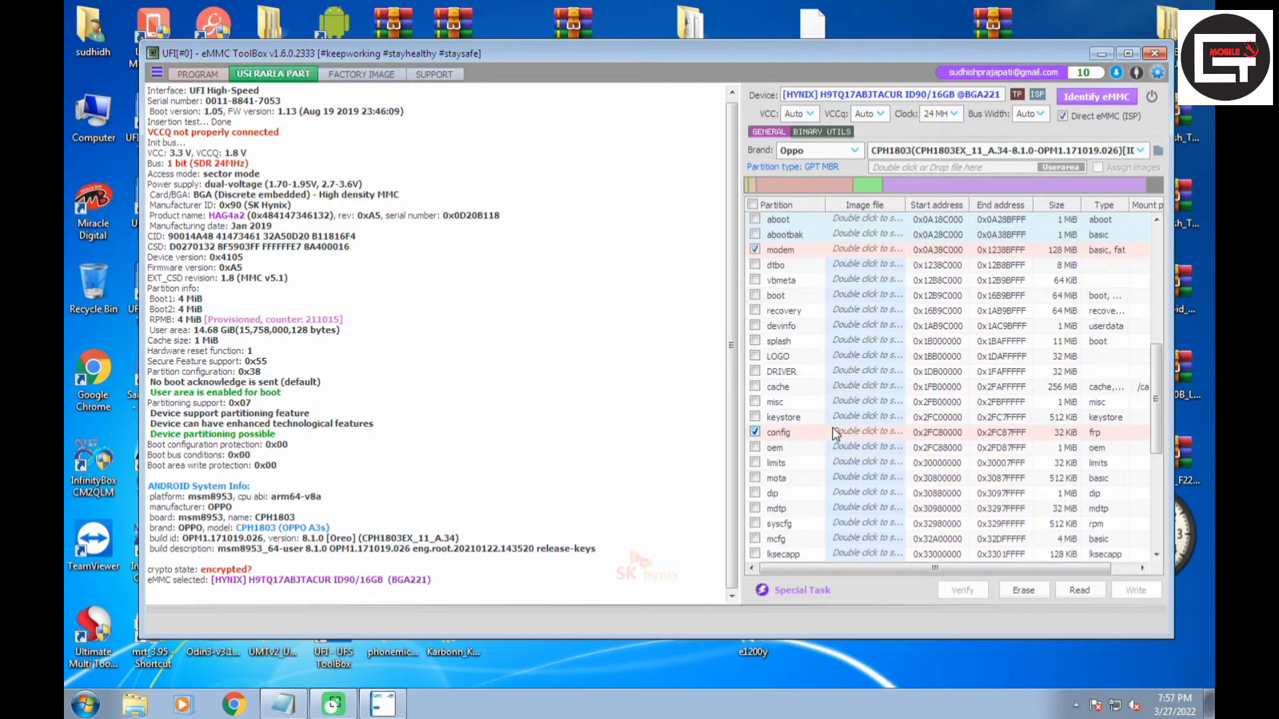
scroll(834, 433, down, 3)
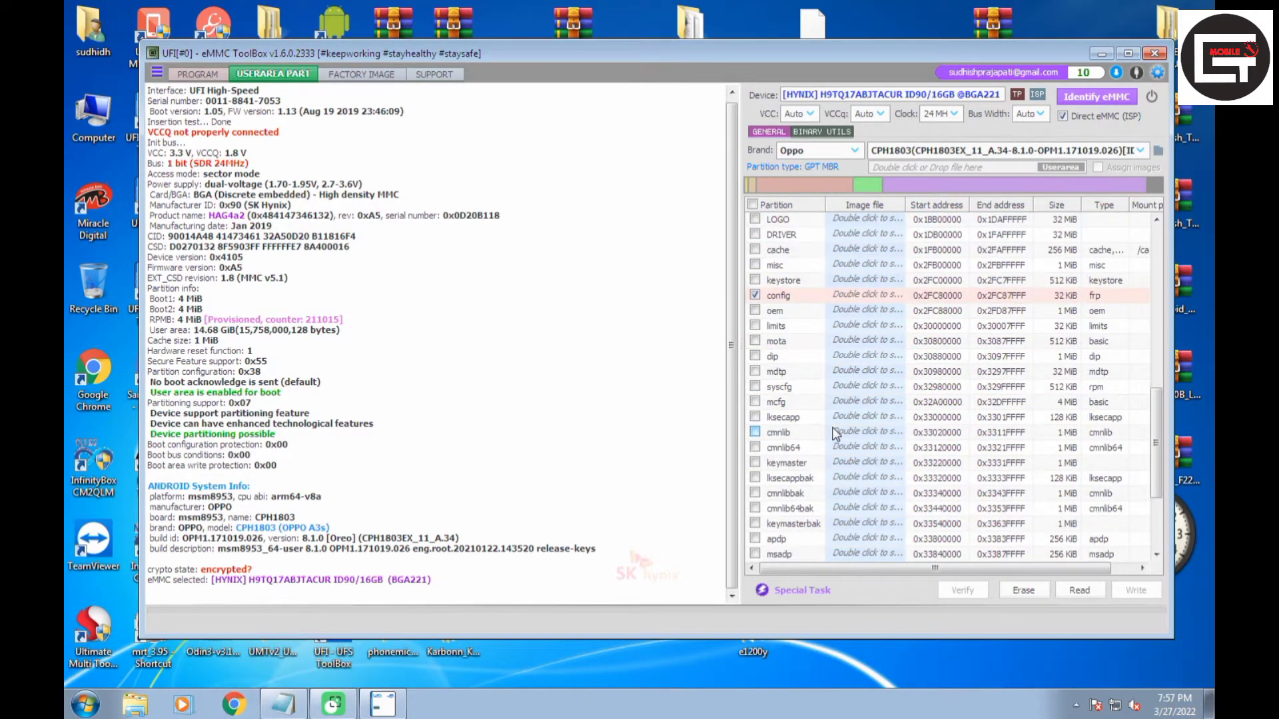
scroll(838, 400, down, 3)
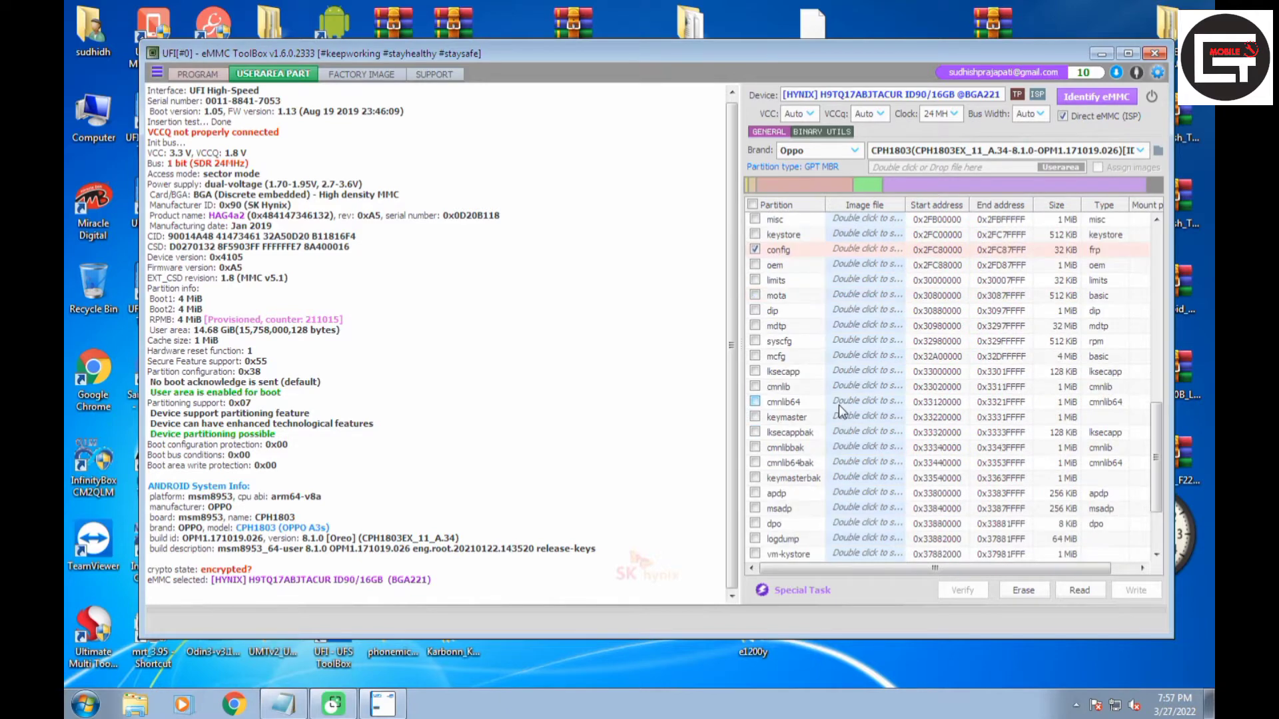
scroll(837, 405, up, 20)
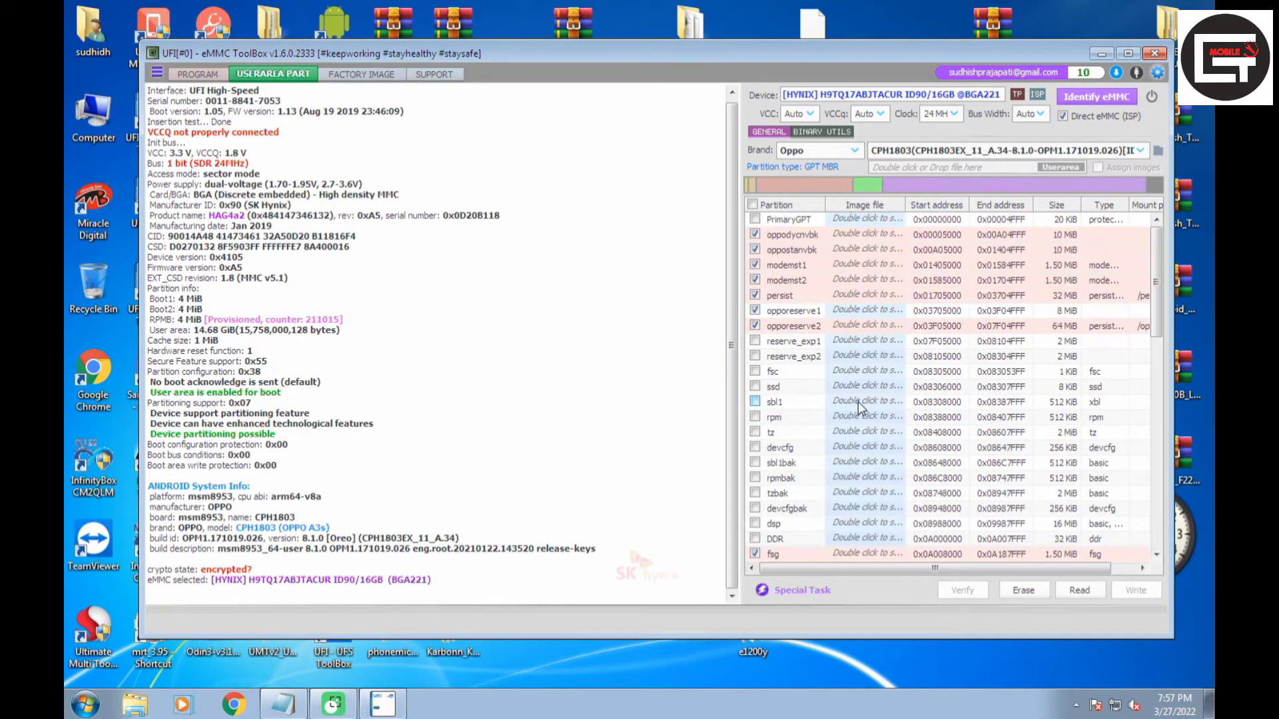
click(1079, 590)
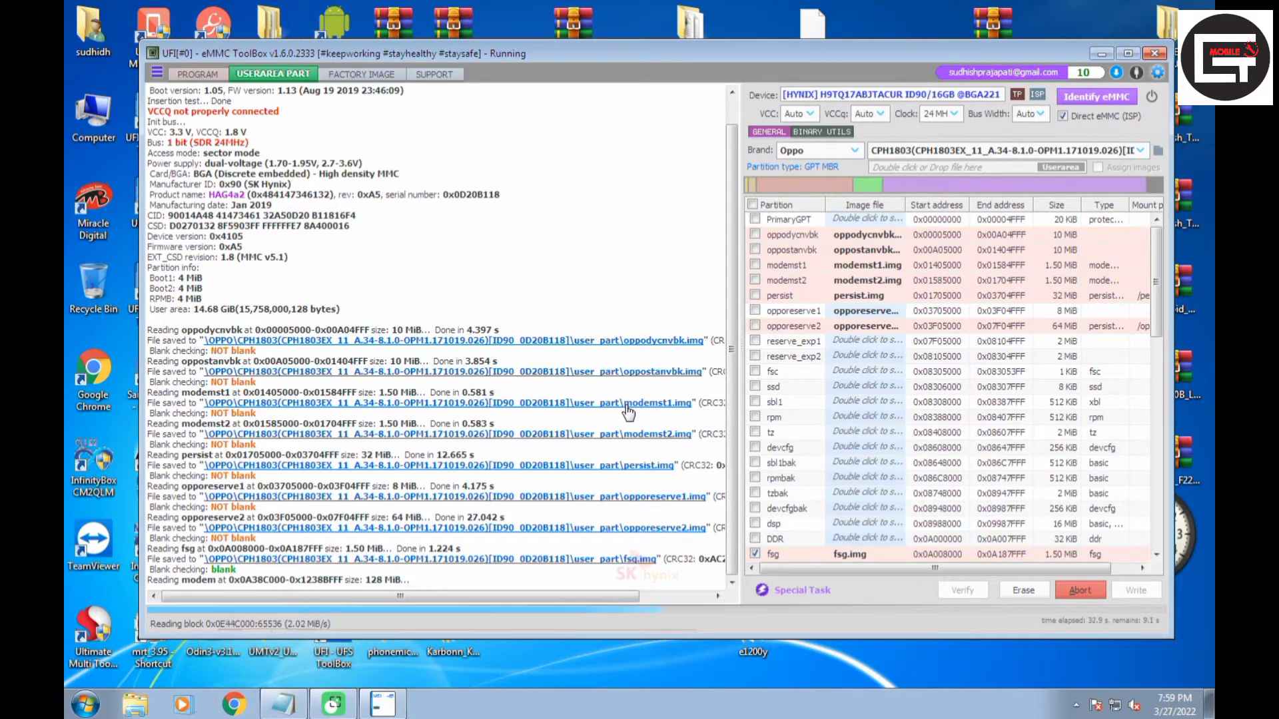
Step: Look through the partition list to check which partitions have image files assigned by the read
scroll(1159, 307, down, 5)
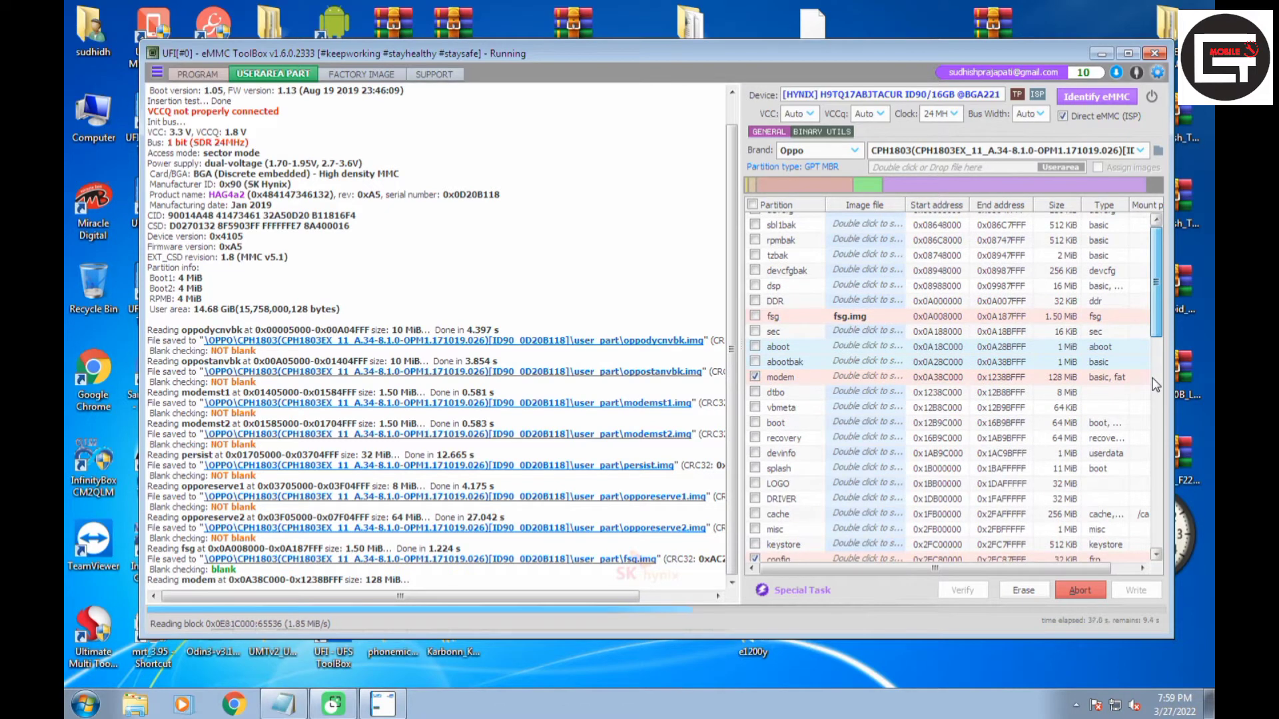
scroll(1156, 385, down, 2)
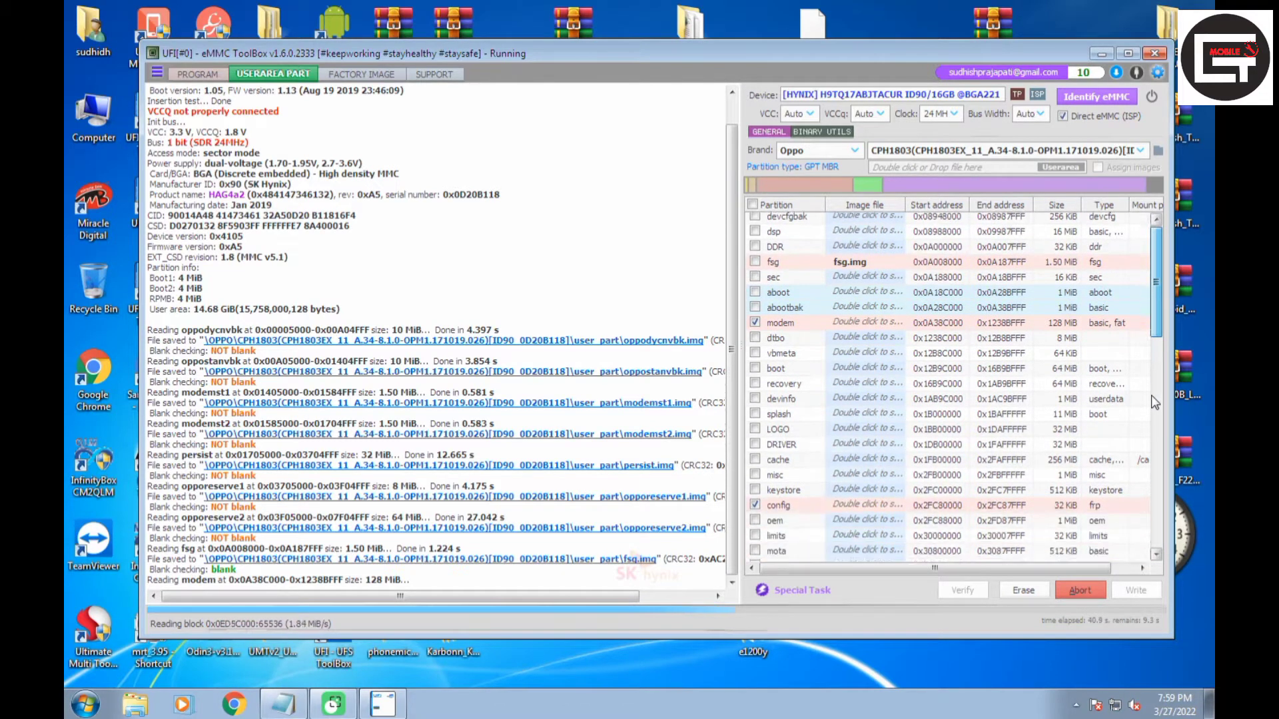
scroll(1151, 396, down, 2)
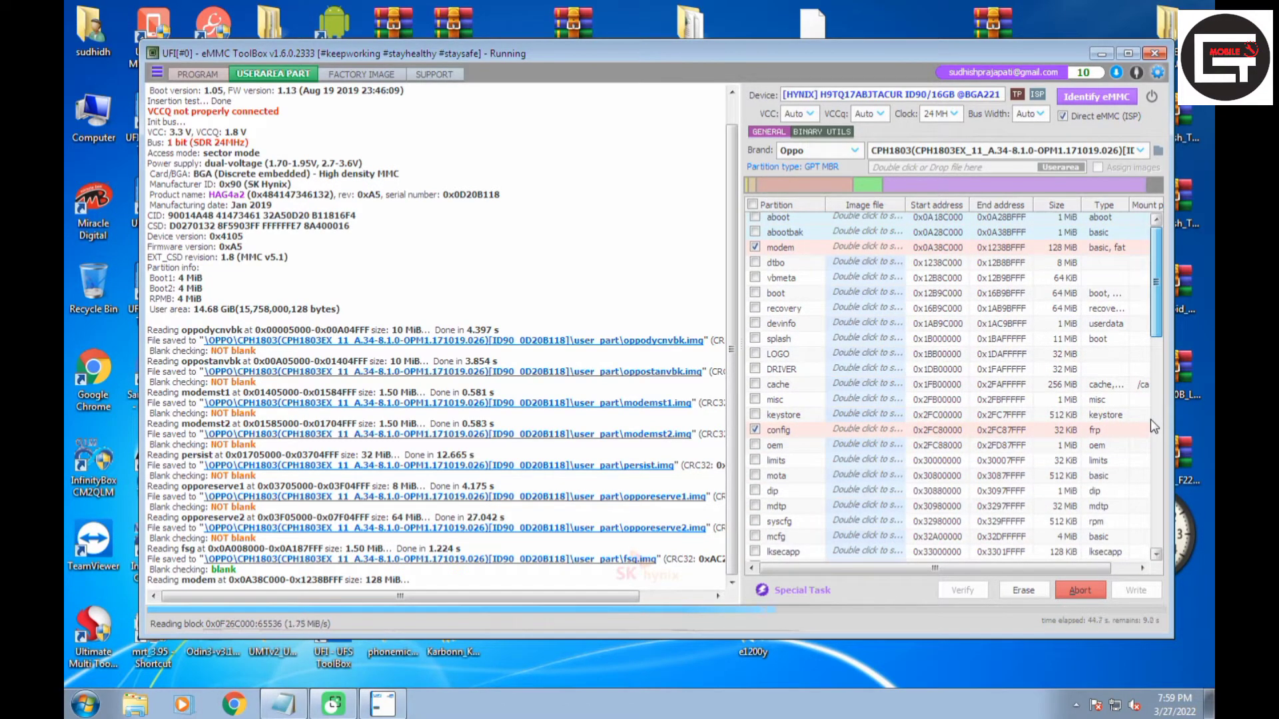
scroll(1153, 453, down, 4)
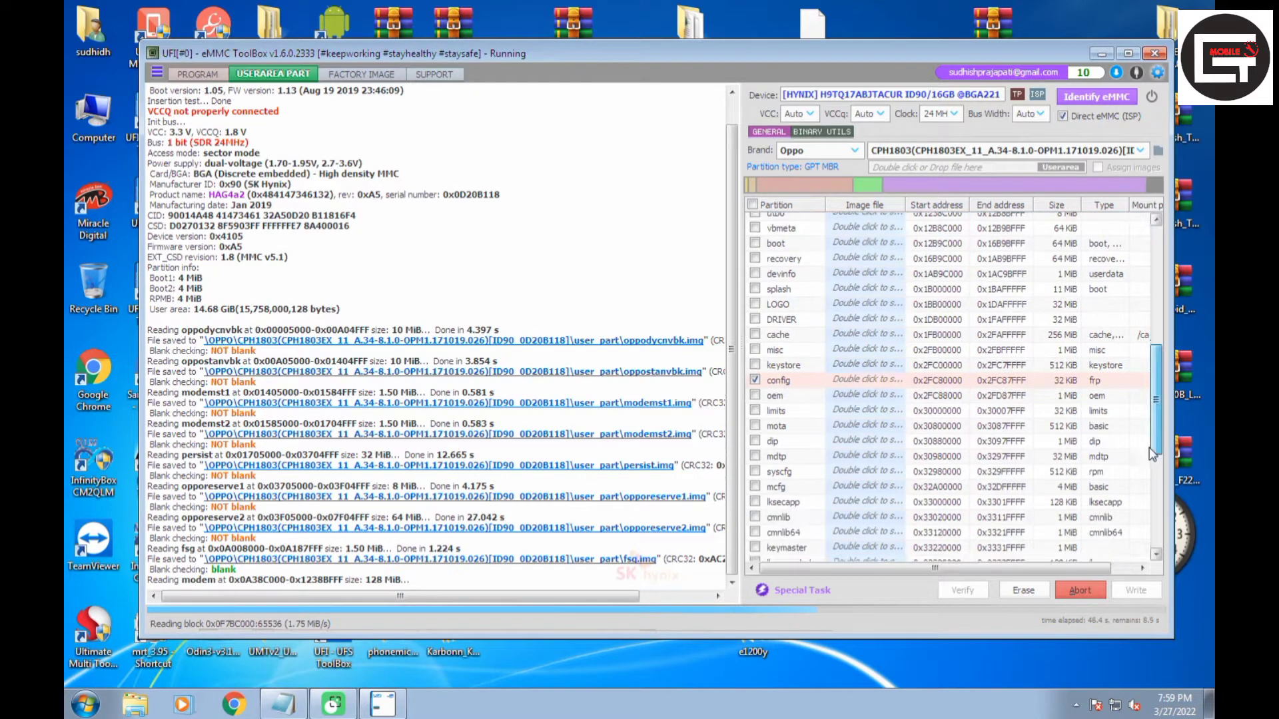
scroll(1148, 489, down, 3)
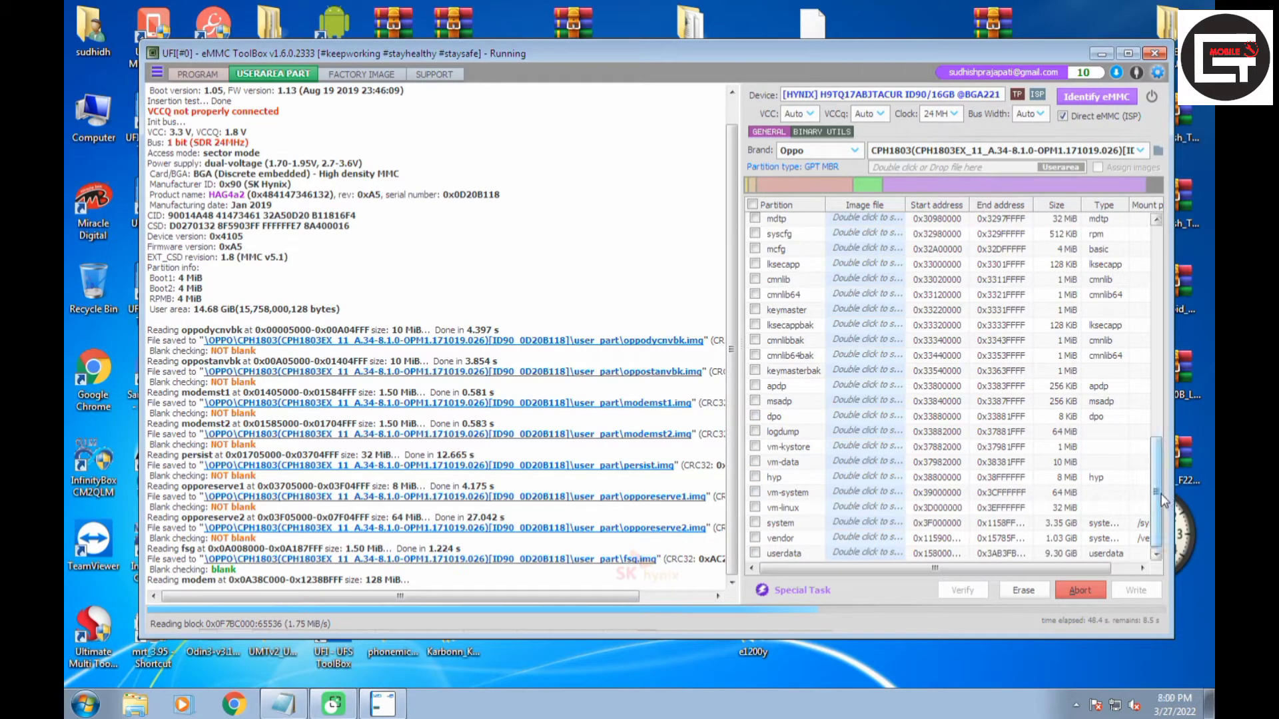
drag(1158, 495, 1160, 437)
scroll(1161, 437, up, 3)
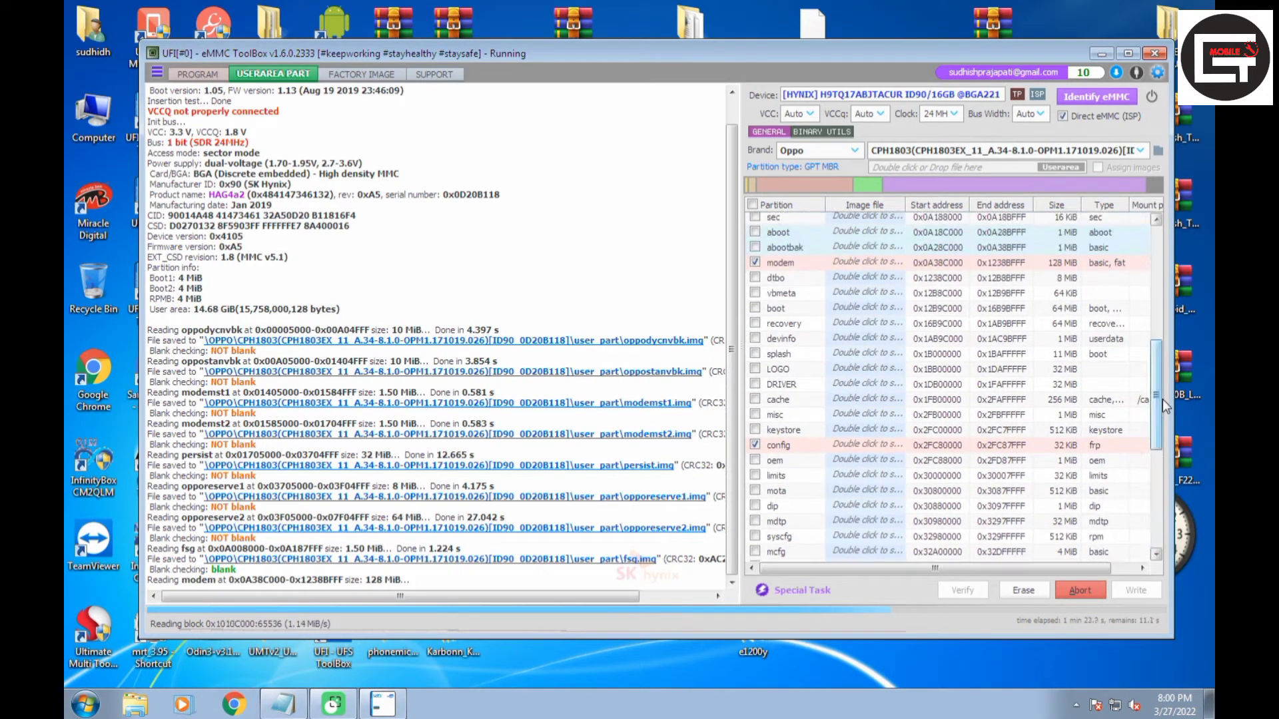
scroll(1159, 439, up, 3)
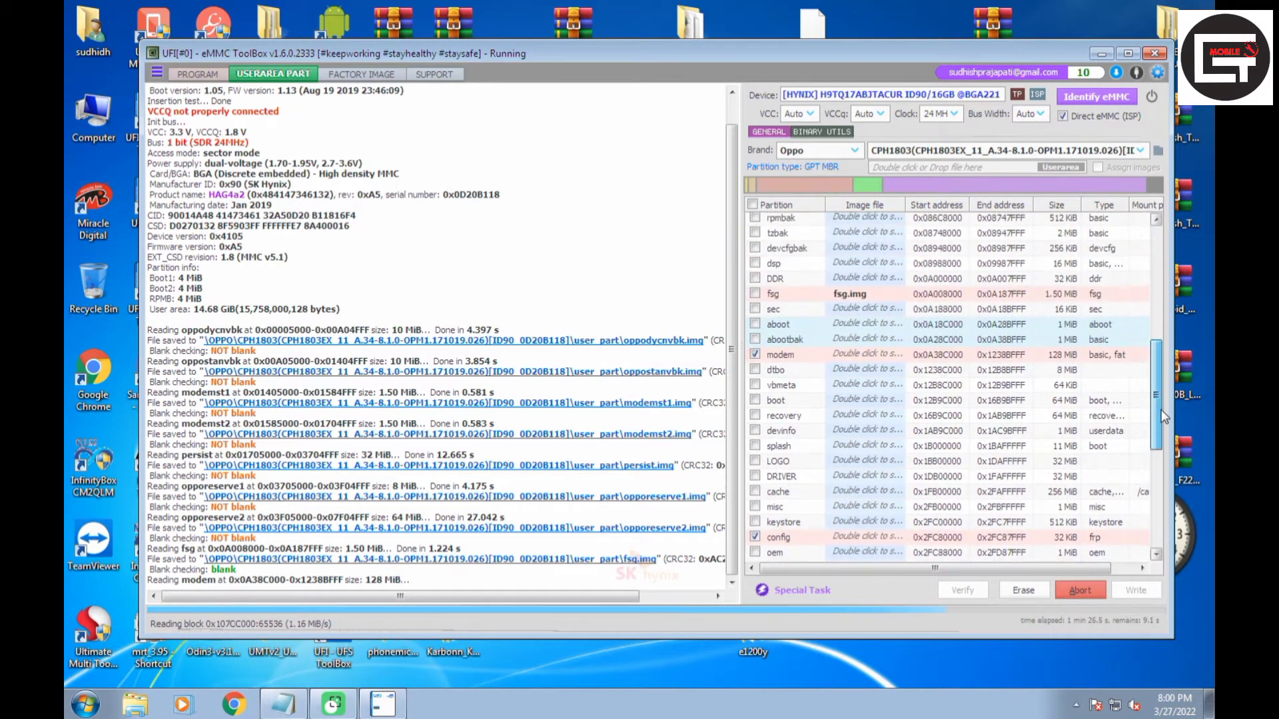
scroll(1161, 407, up, 2)
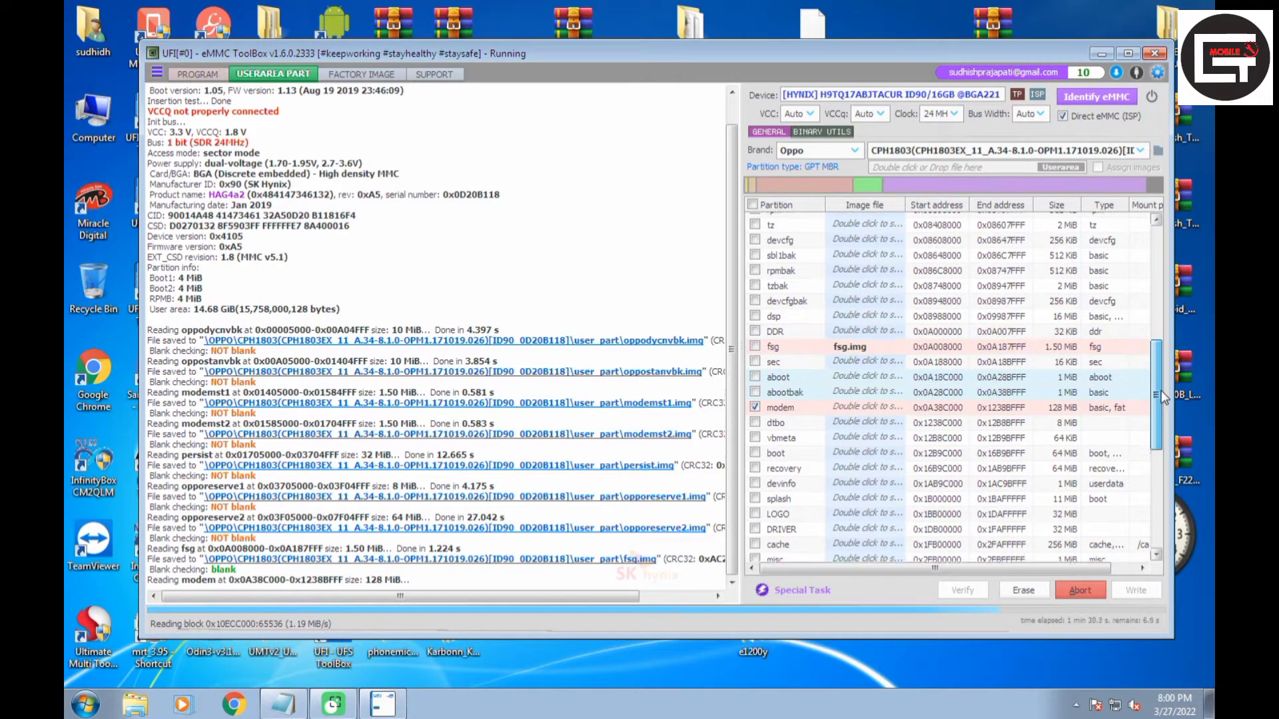
scroll(1161, 389, up, 5)
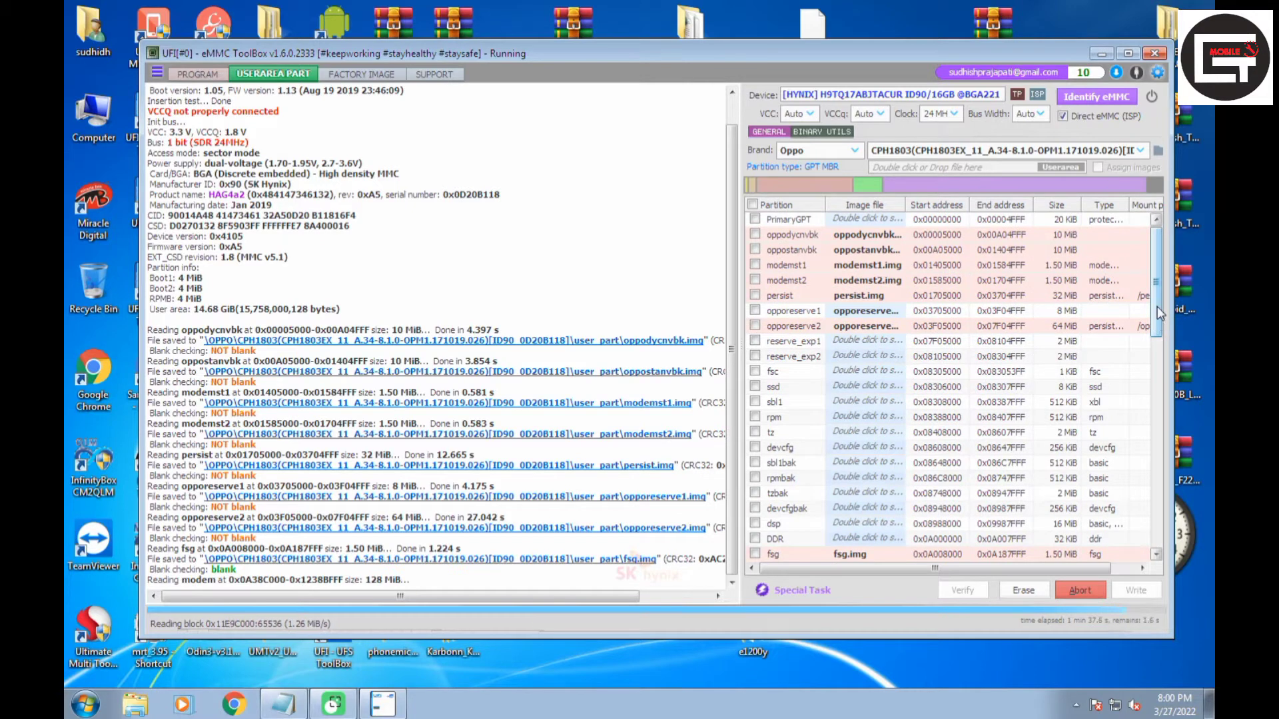
drag(1157, 306, 1158, 327)
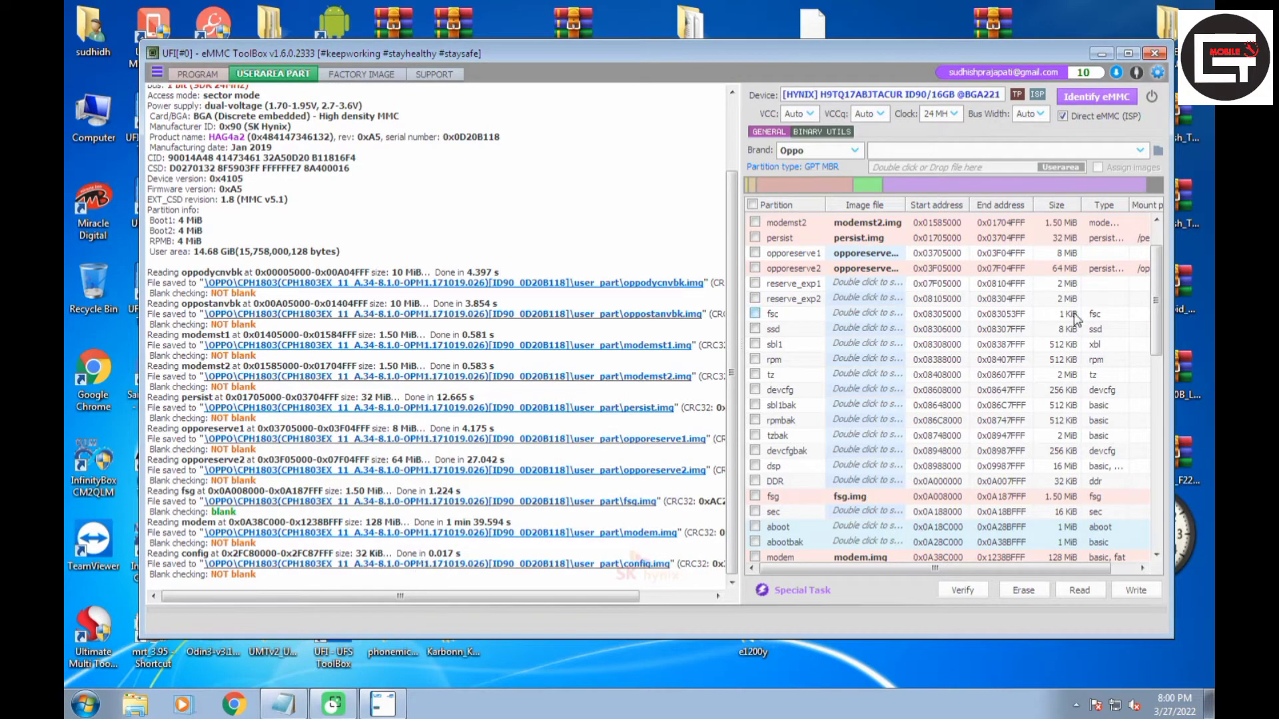
scroll(1083, 299, down, 10)
scroll(1084, 300, down, 2)
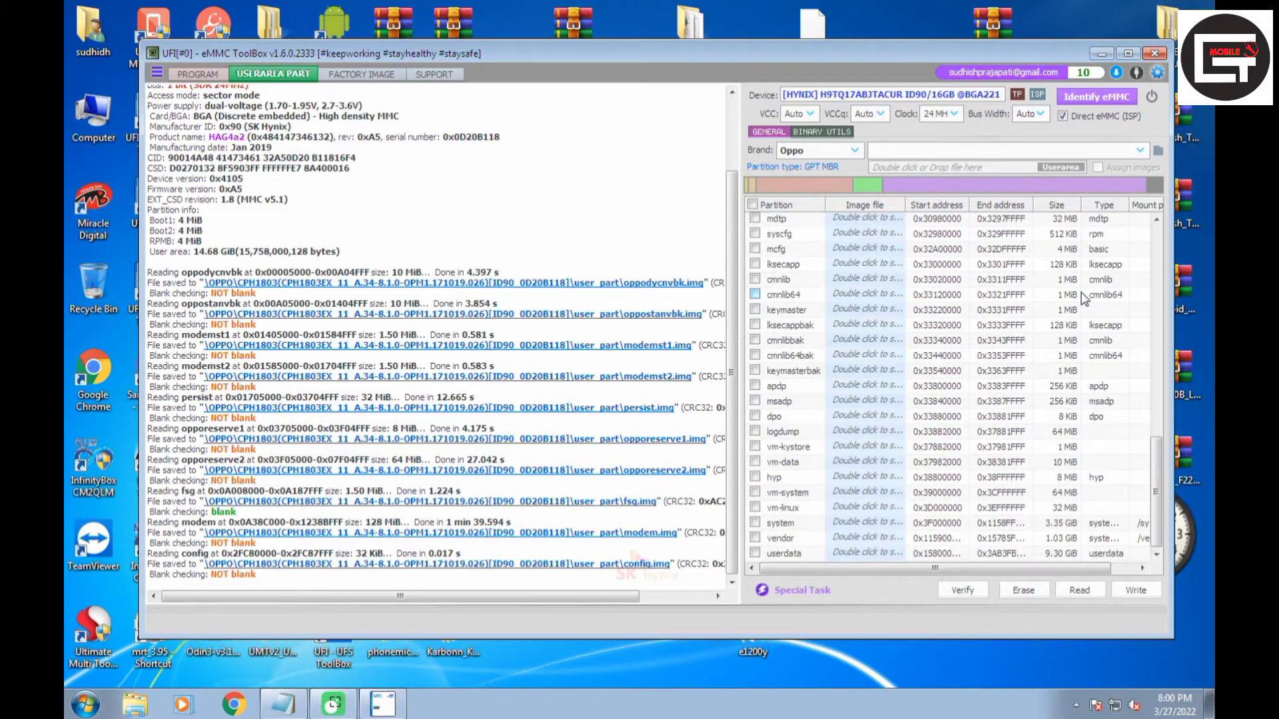
Step: Identify the eMMC again and look through its user area partition table
click(1103, 102)
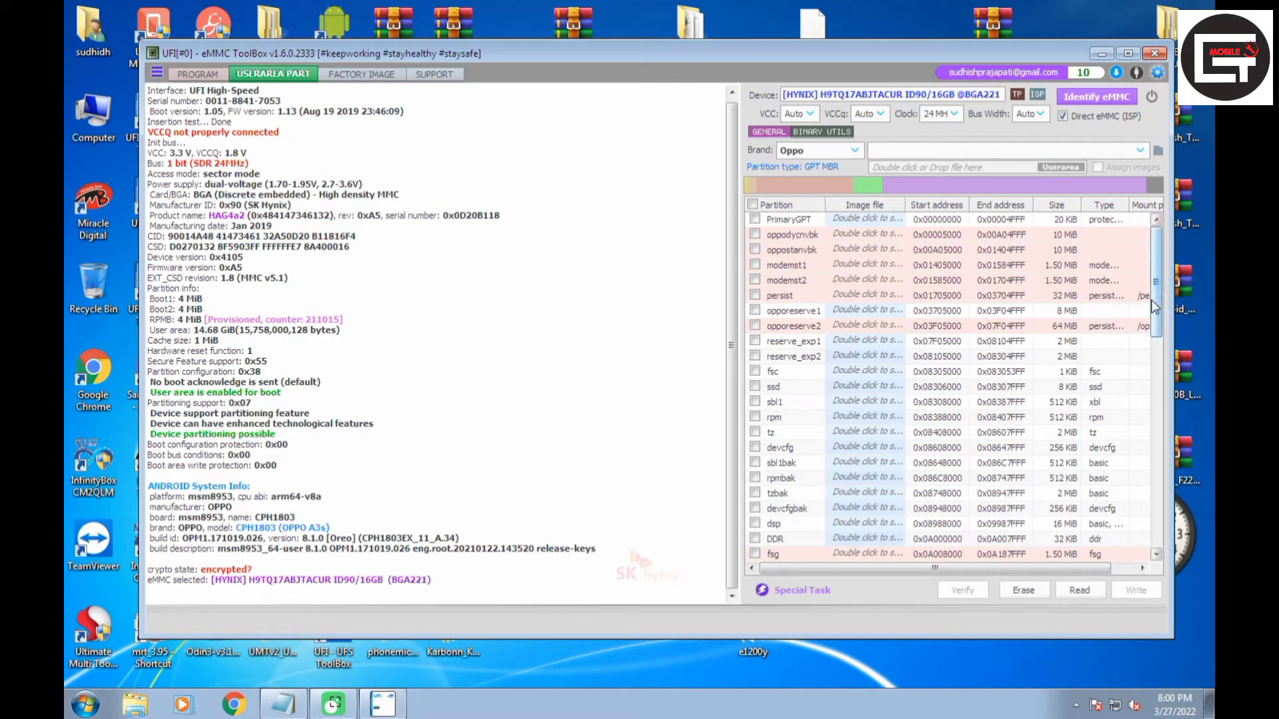
scroll(1104, 491, down, 10)
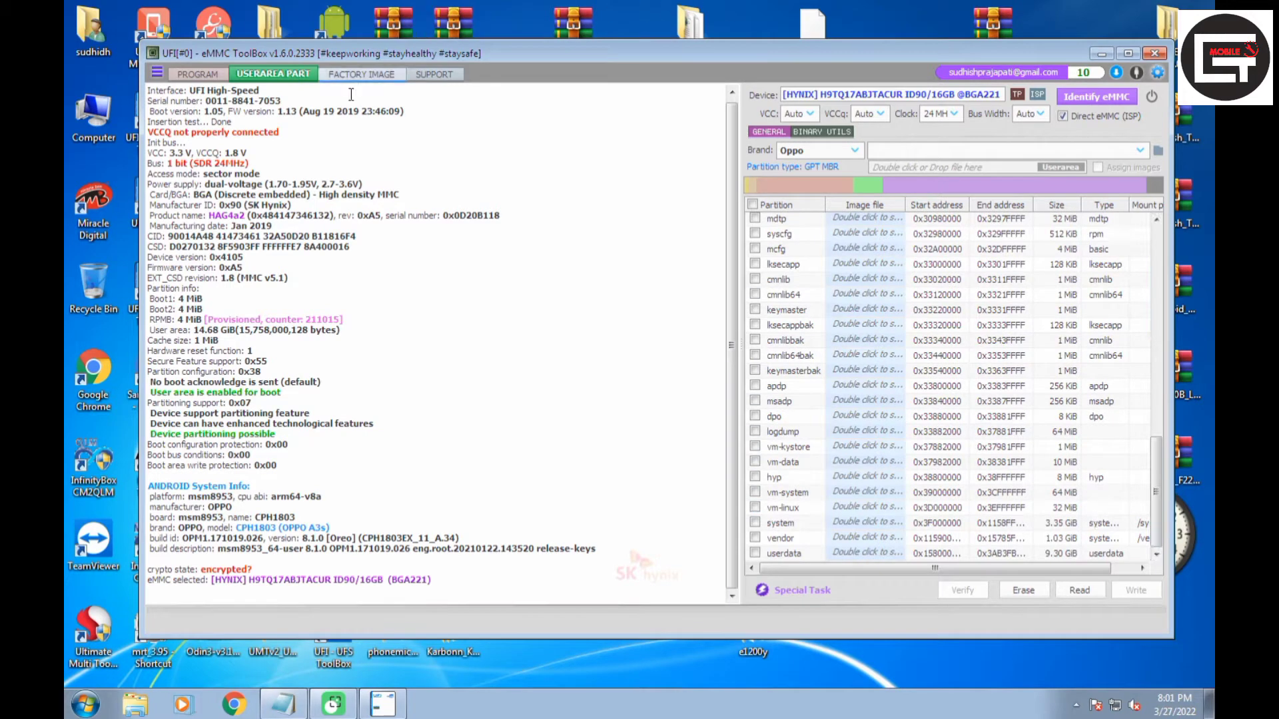
click(211, 74)
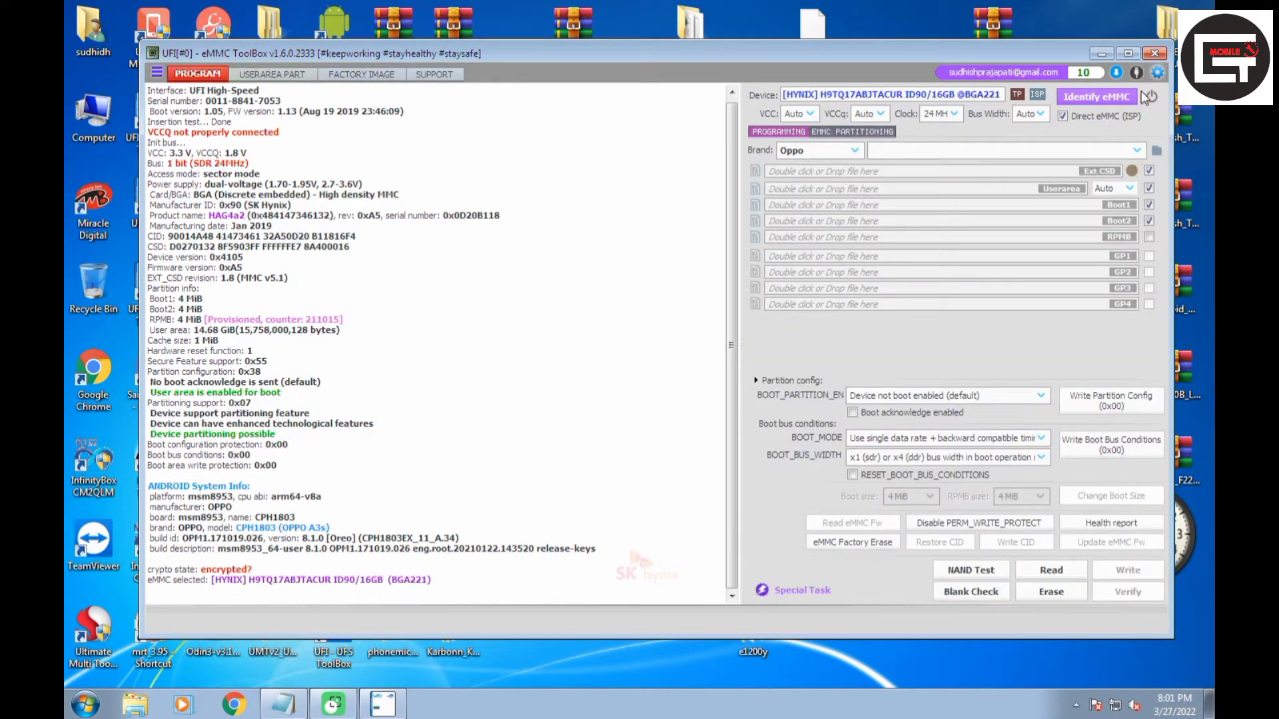
Step: Re-identify the eMMC and erase its boot1, boot2 and user area contents
click(1122, 95)
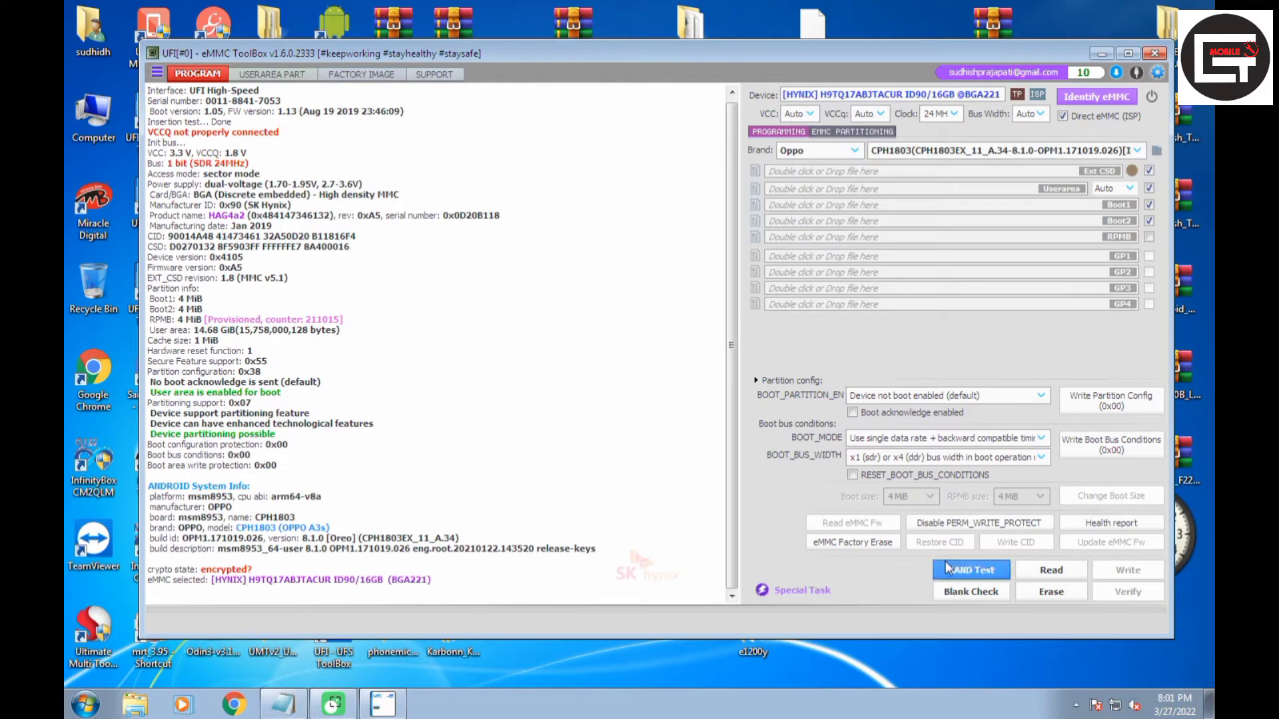
click(1041, 593)
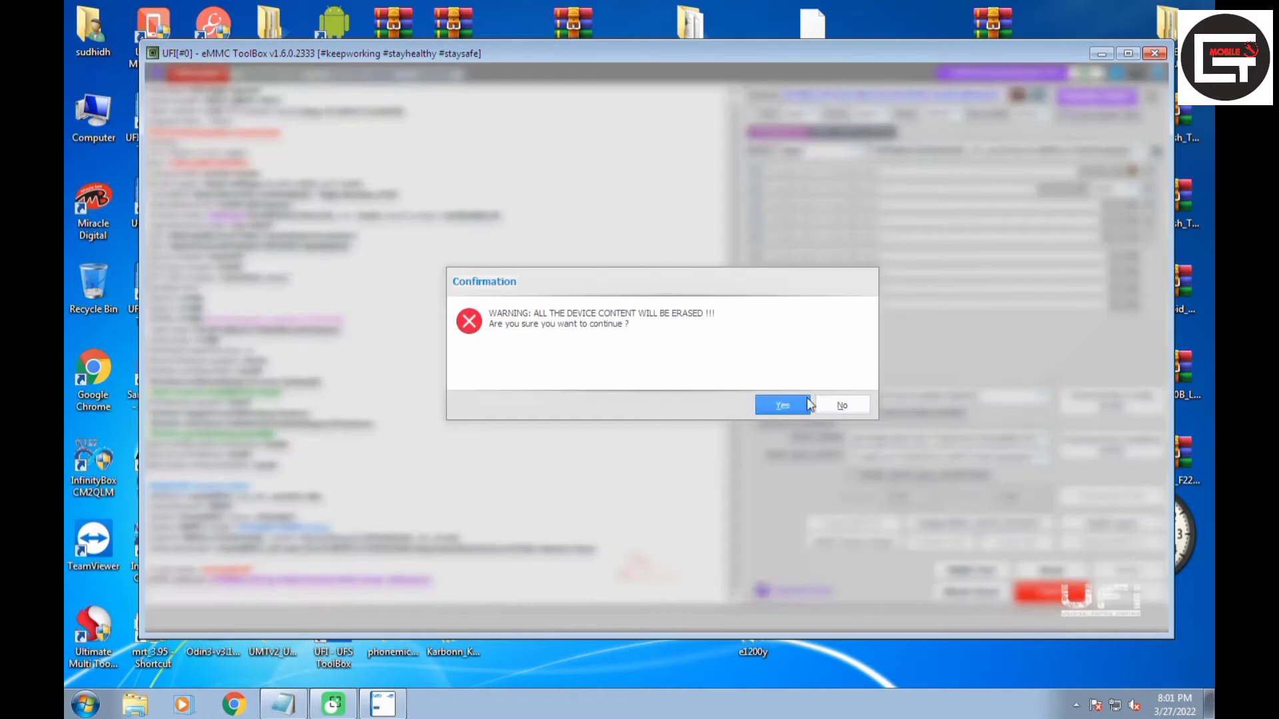
click(767, 405)
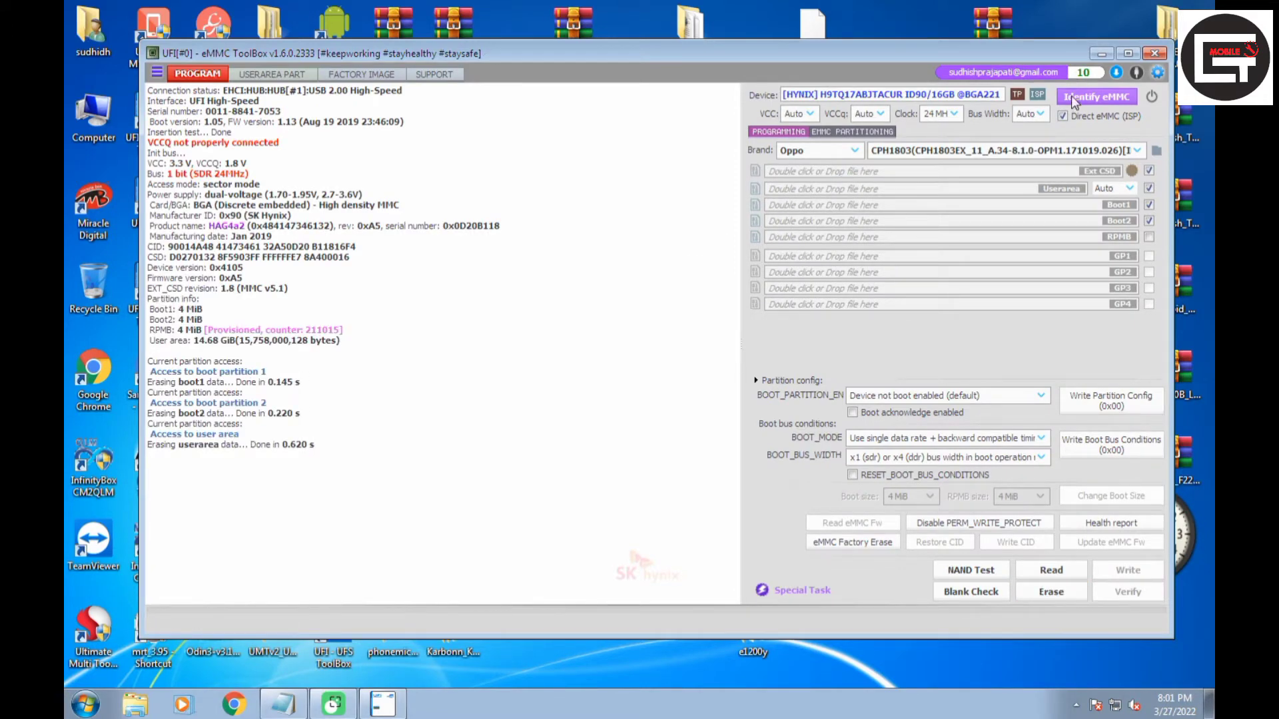
Step: Run an eMMC factory erase, accepting the full-erase warning, and identify the chip again
click(880, 545)
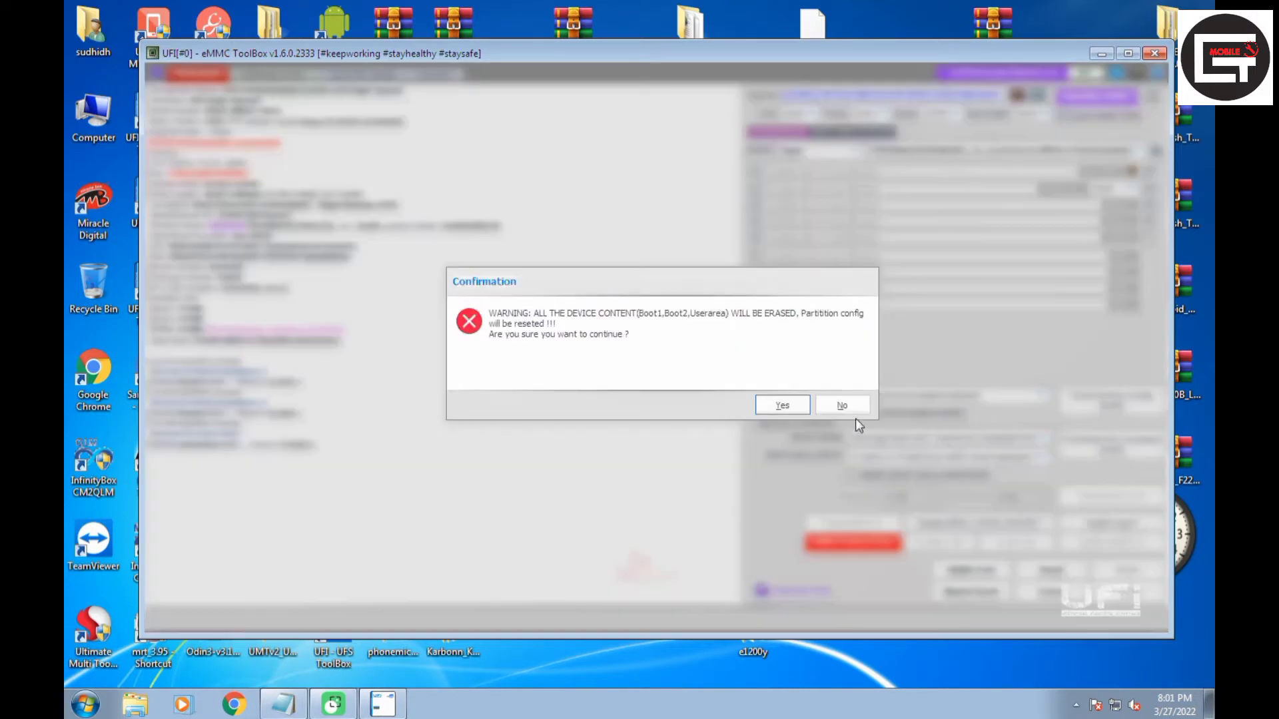
click(781, 404)
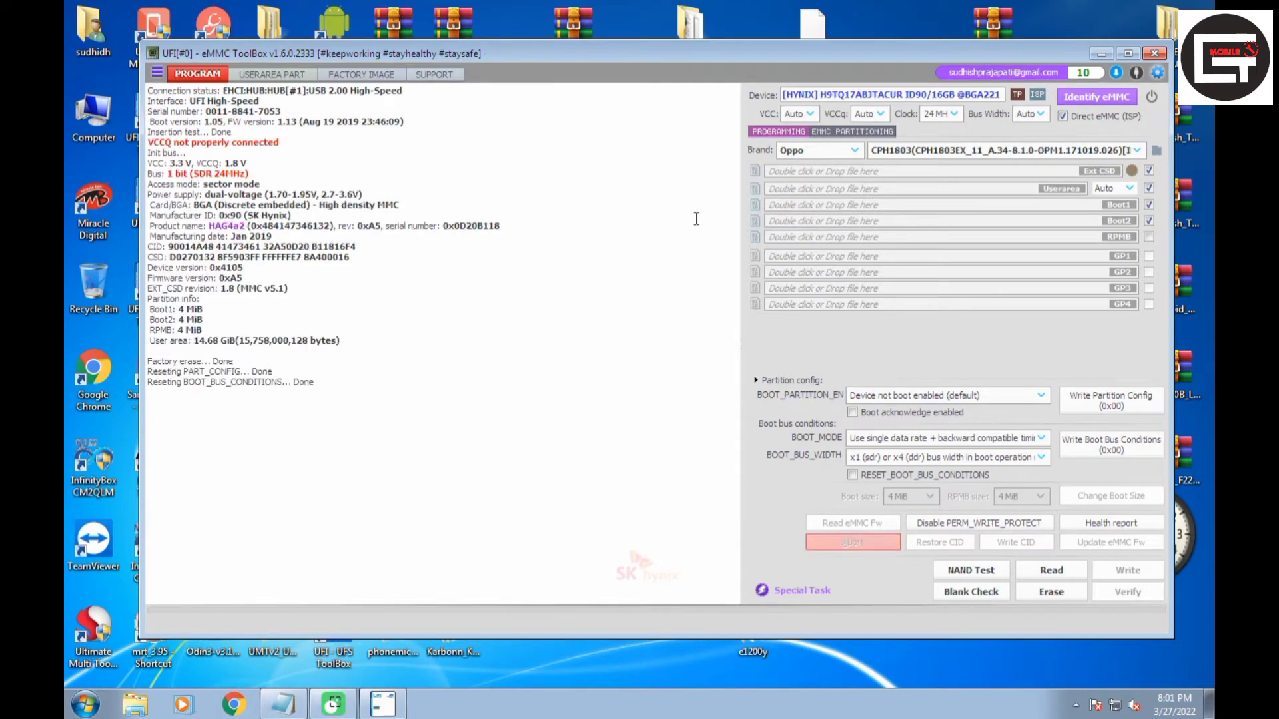
click(1081, 100)
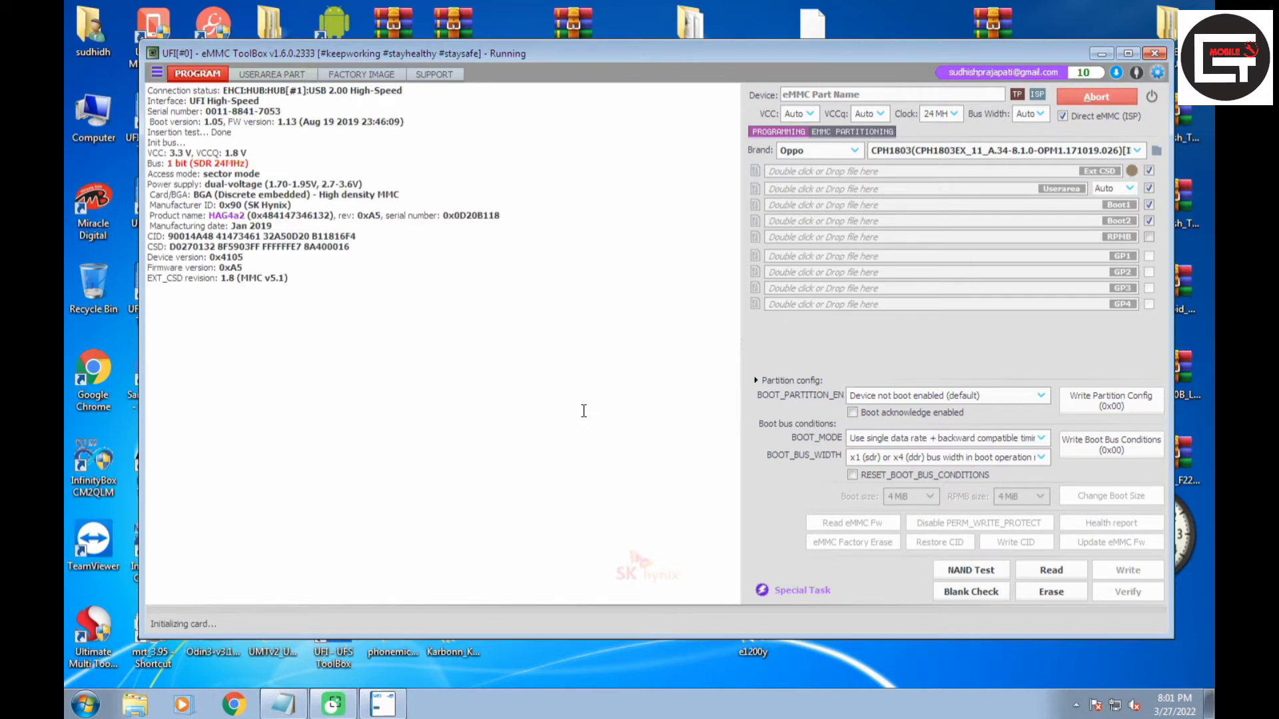
Step: Run the eMMC health report and check the MLC device lifetime estimate
click(1105, 527)
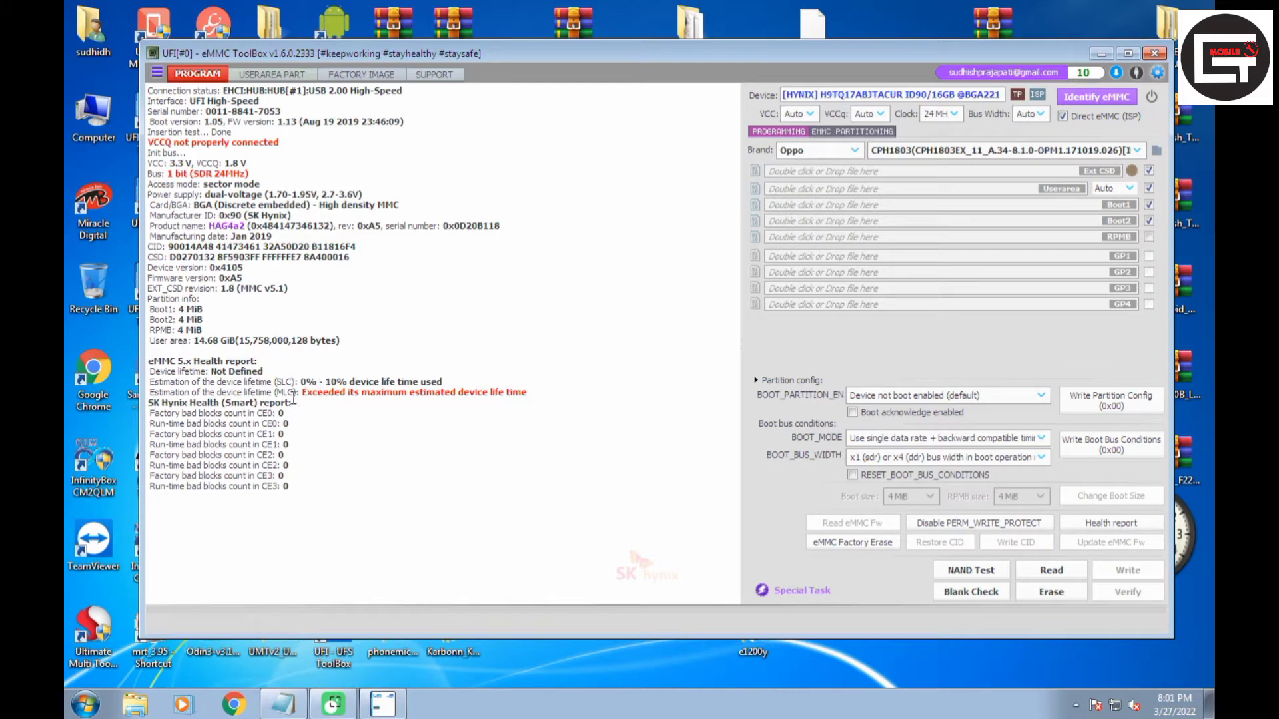
drag(299, 394, 510, 408)
click(525, 396)
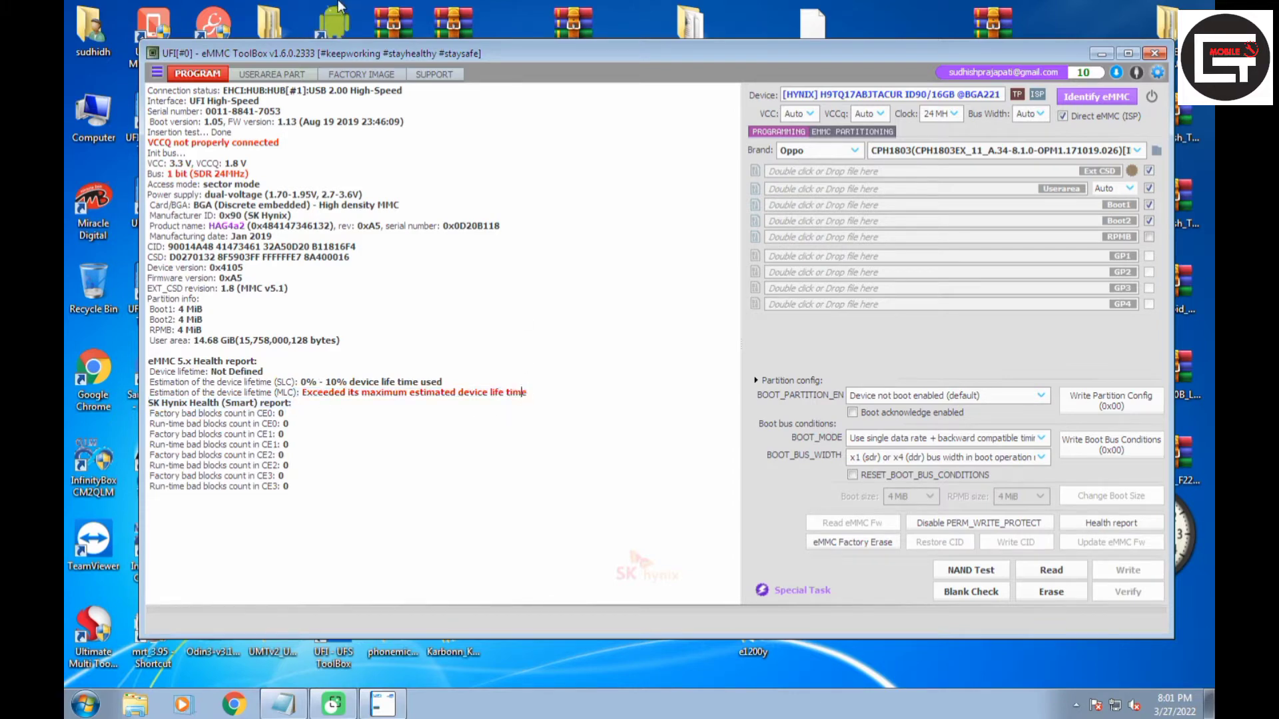
click(360, 77)
click(289, 76)
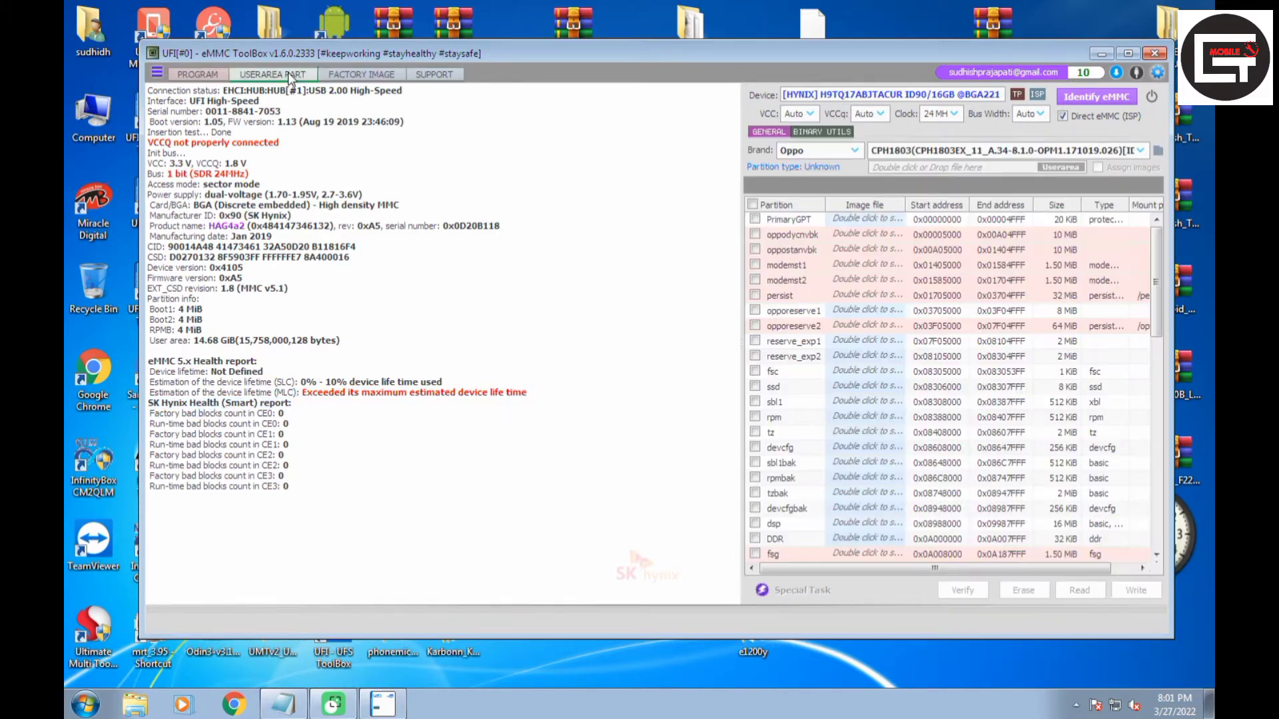
click(202, 76)
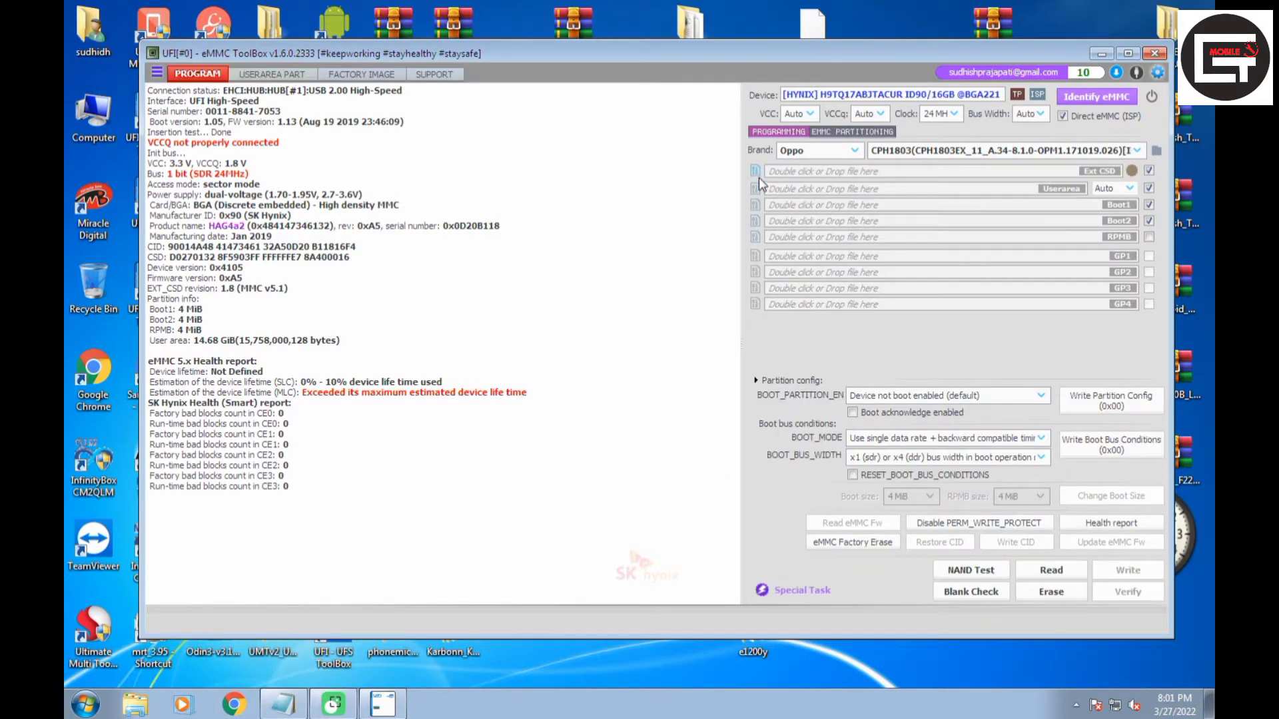
Step: In the eMMC partitioning settings, enable WR_REL_SET for USER AREA and write the one-time partition settings to the chip
click(827, 133)
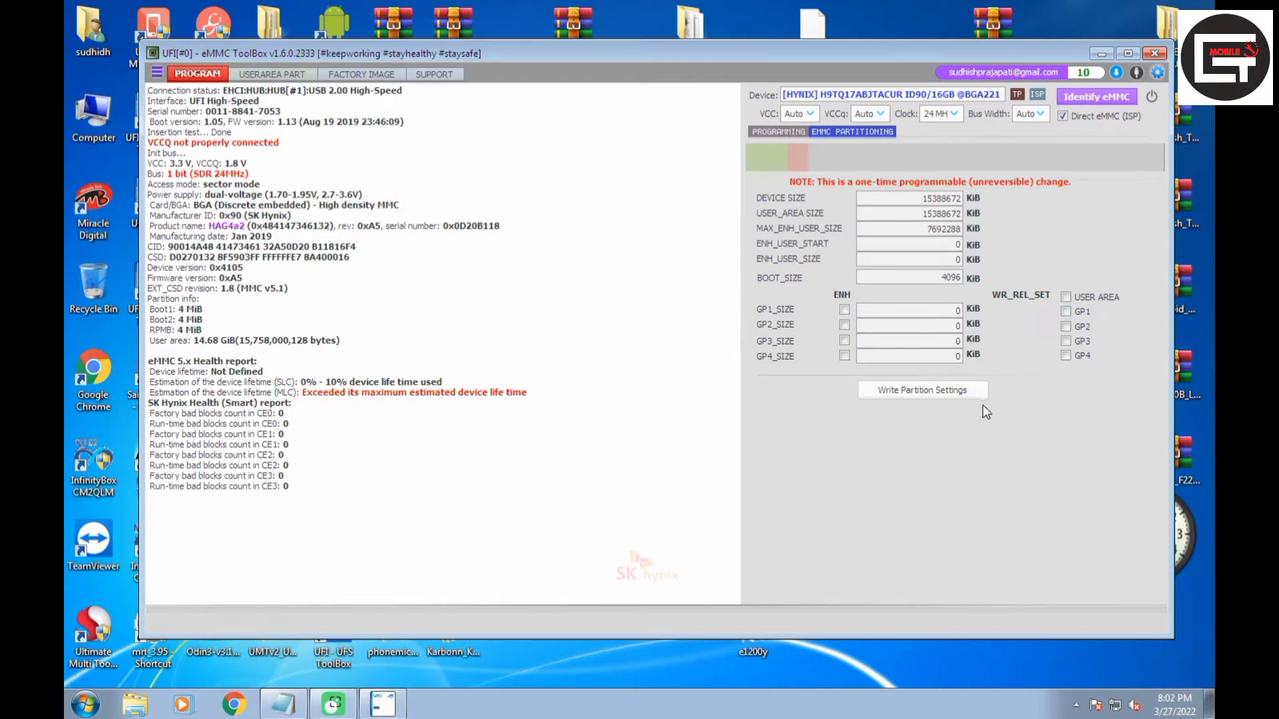
click(1066, 297)
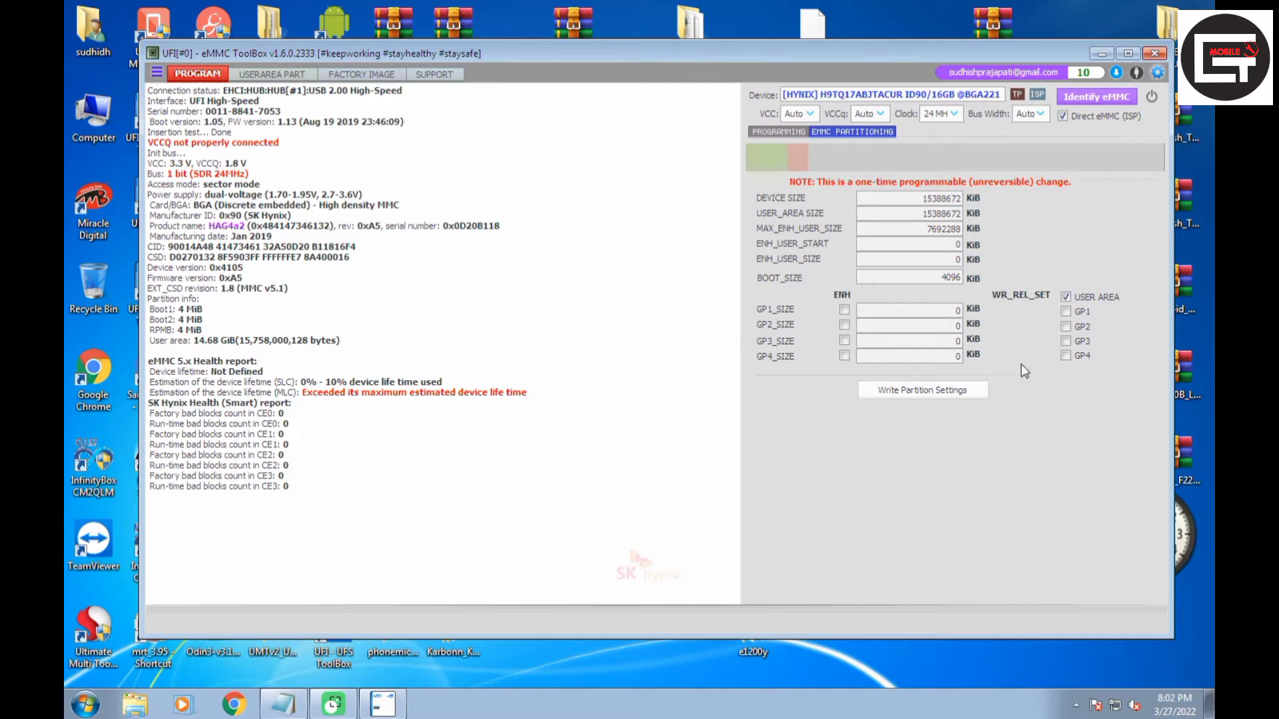
click(950, 391)
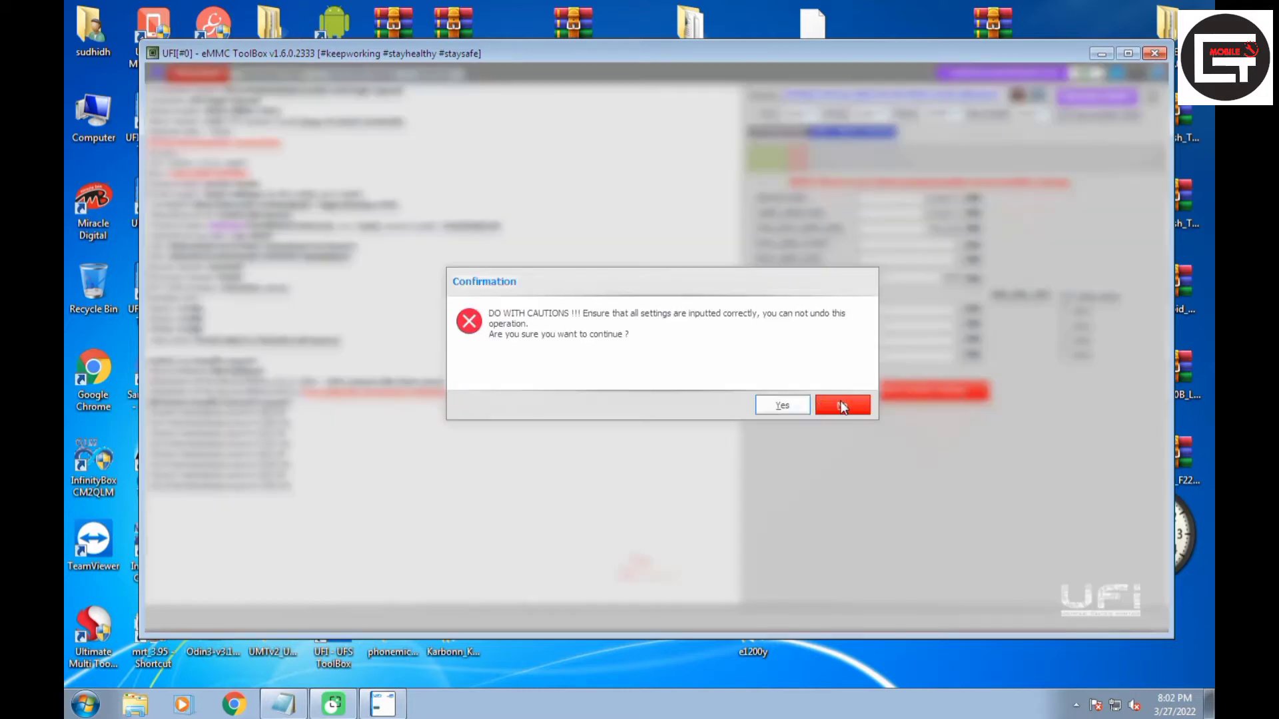
click(796, 409)
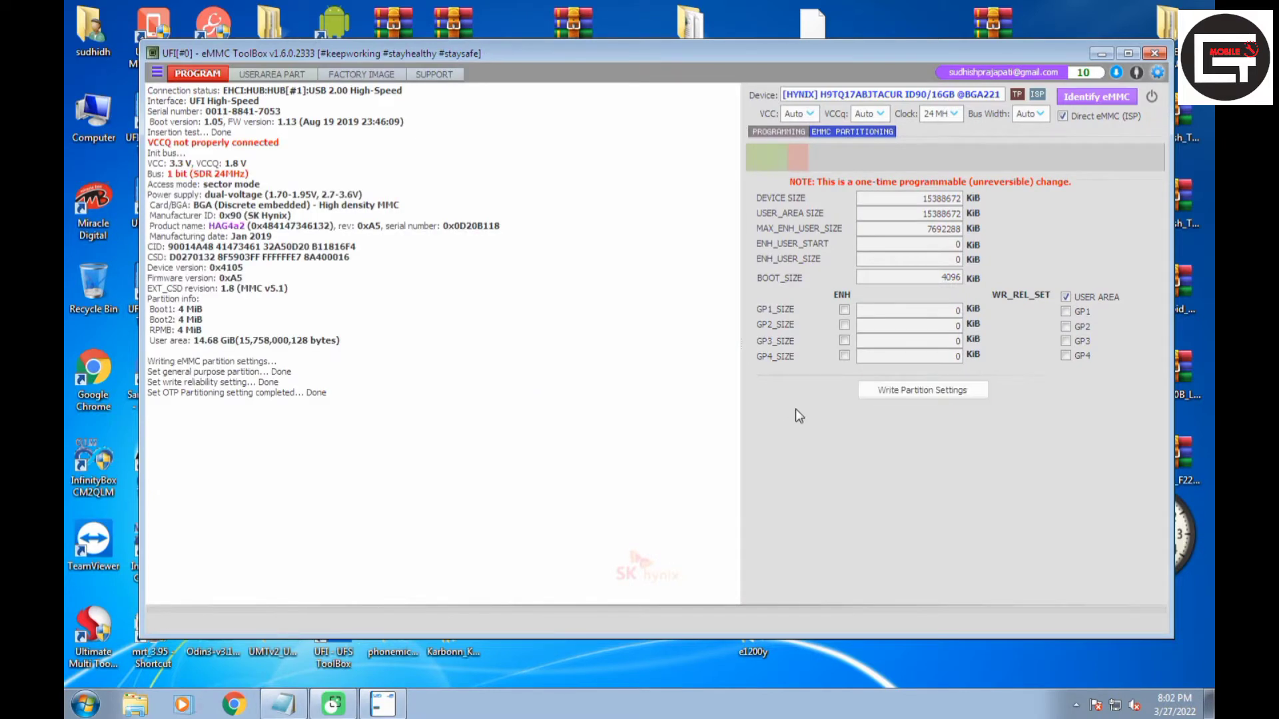
Step: Re-identify the eMMC after the partition write and check the MLC lifetime estimate in a new health report
click(1094, 94)
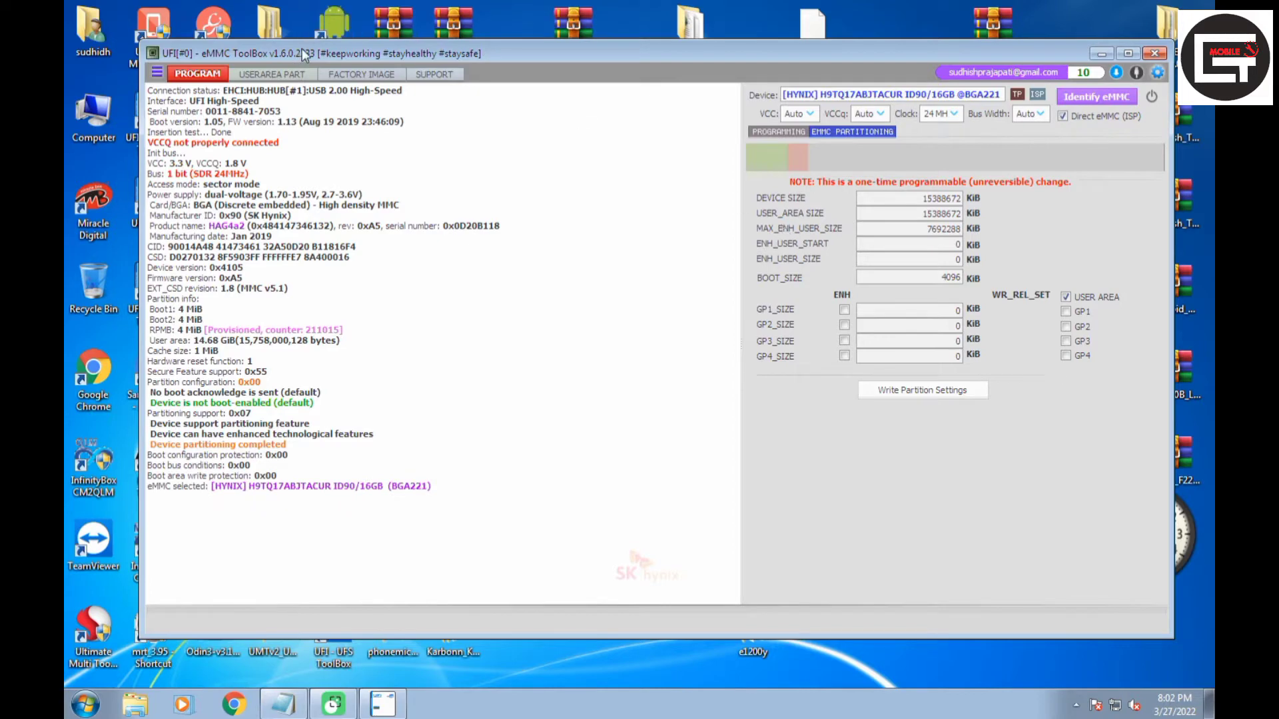
click(774, 134)
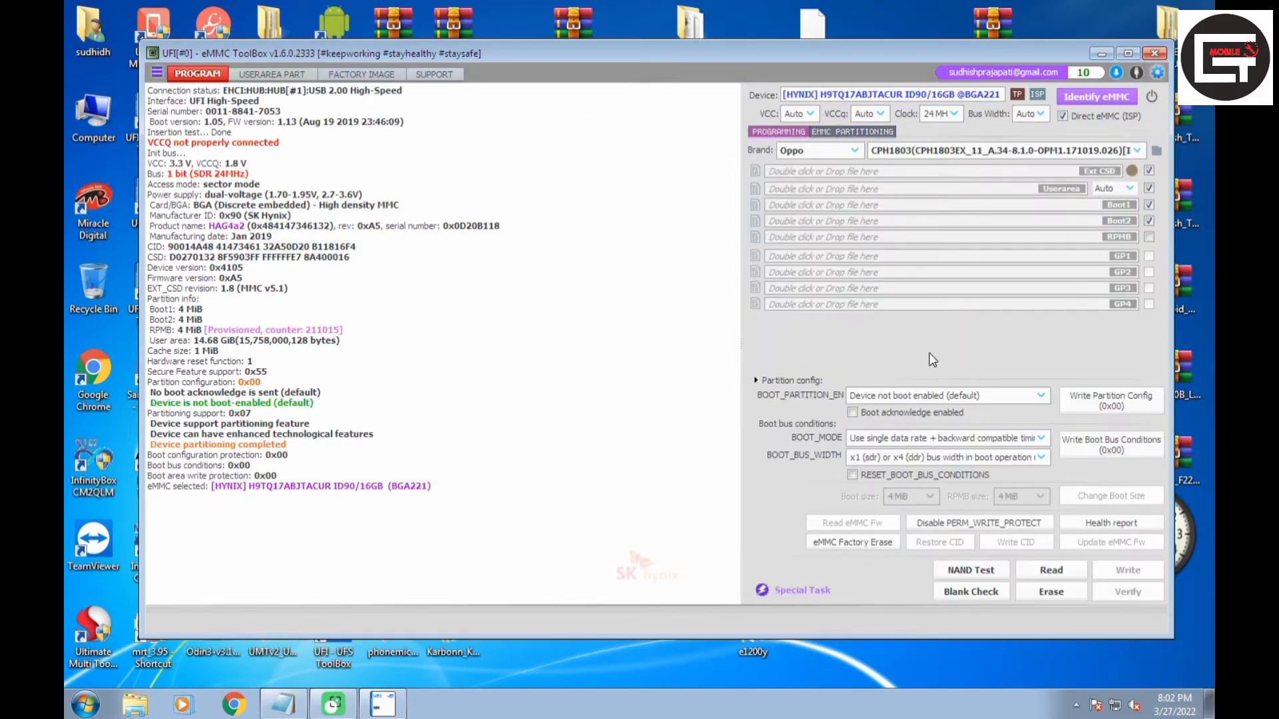
click(1117, 524)
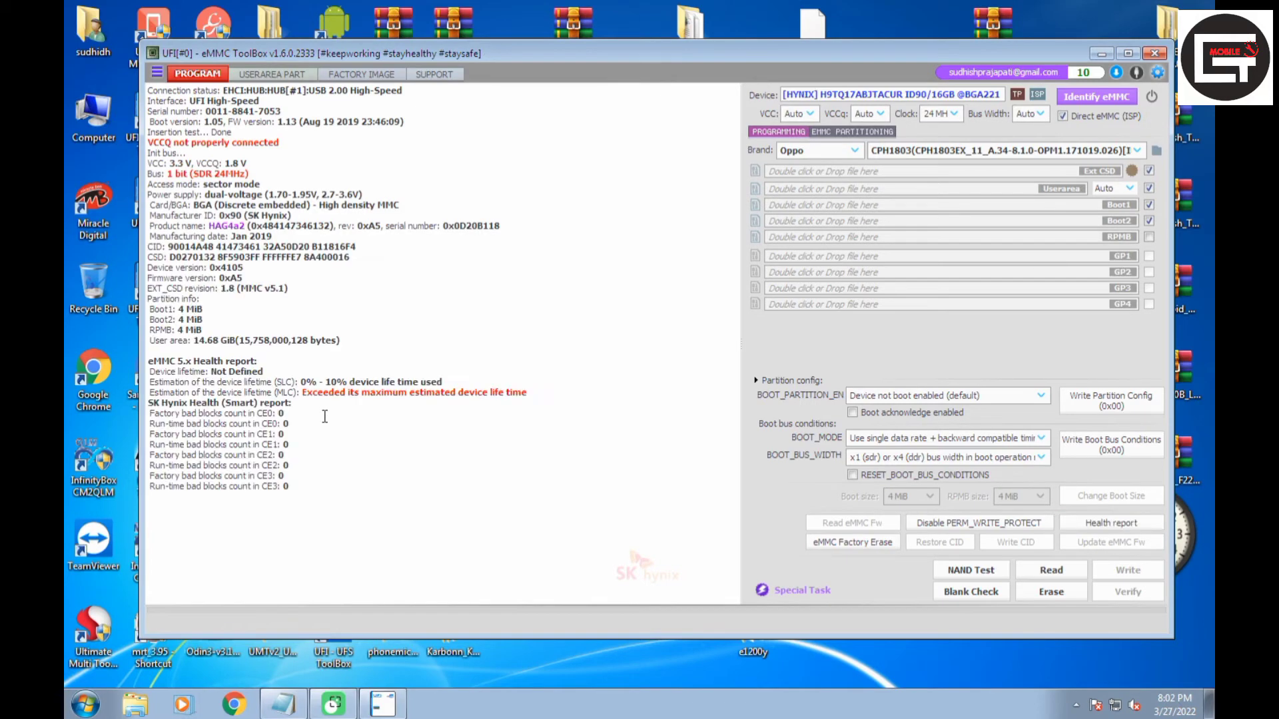
drag(298, 394, 559, 436)
click(523, 394)
Step: Try to write eMMC partition settings with ENH and WR_REL_SET enabled for GP1 through GP4, and read the resulting log message
click(850, 131)
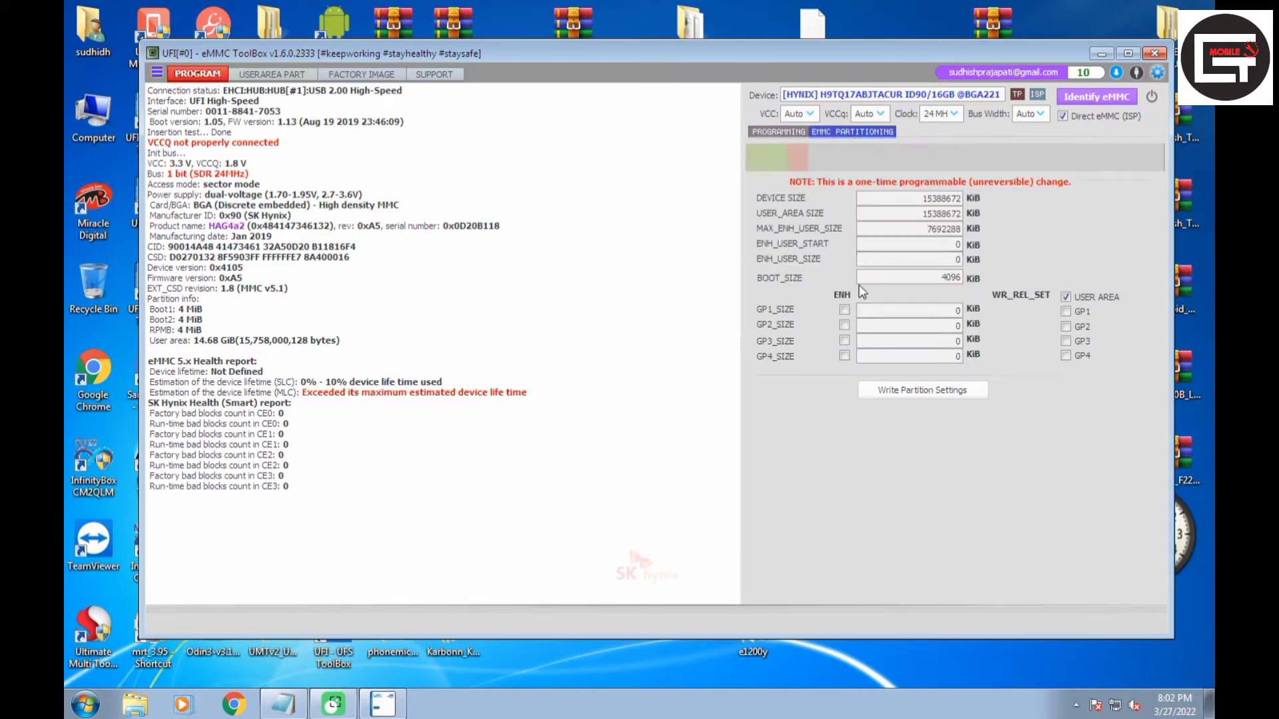
click(844, 325)
click(844, 340)
click(844, 356)
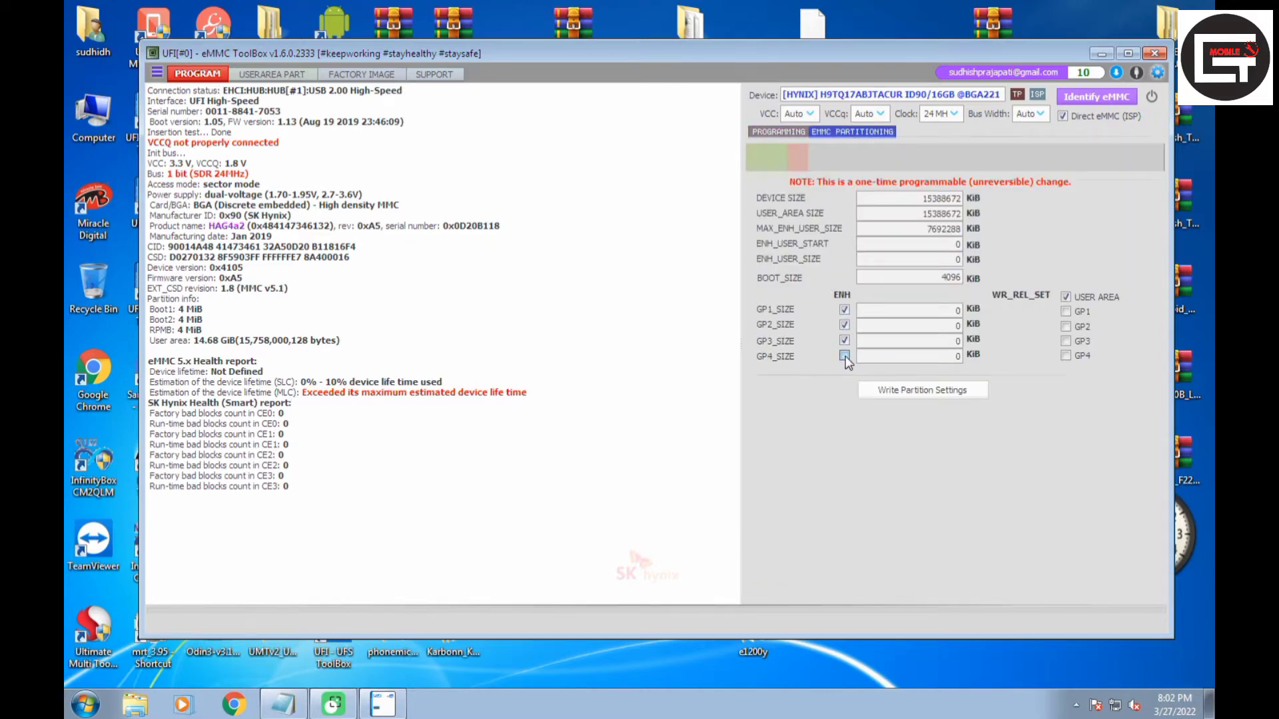
click(1065, 311)
click(1066, 326)
click(1065, 341)
click(1065, 355)
click(906, 391)
click(789, 398)
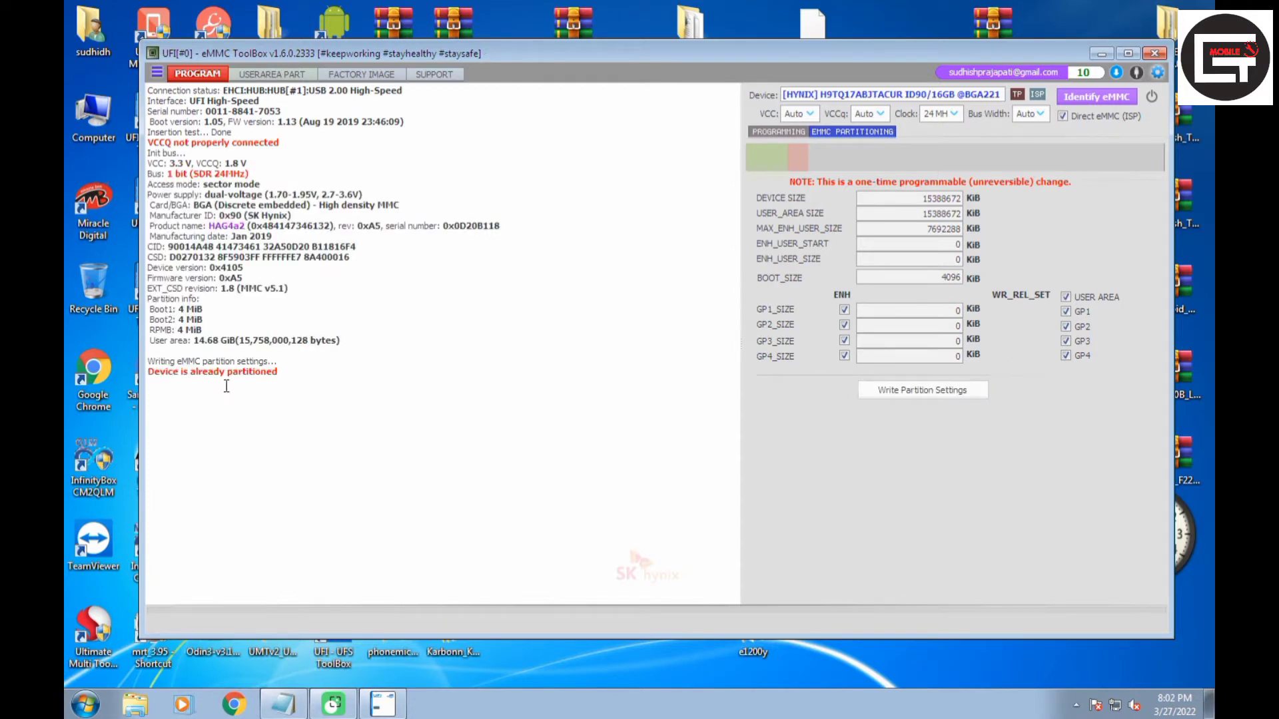
drag(191, 371, 279, 372)
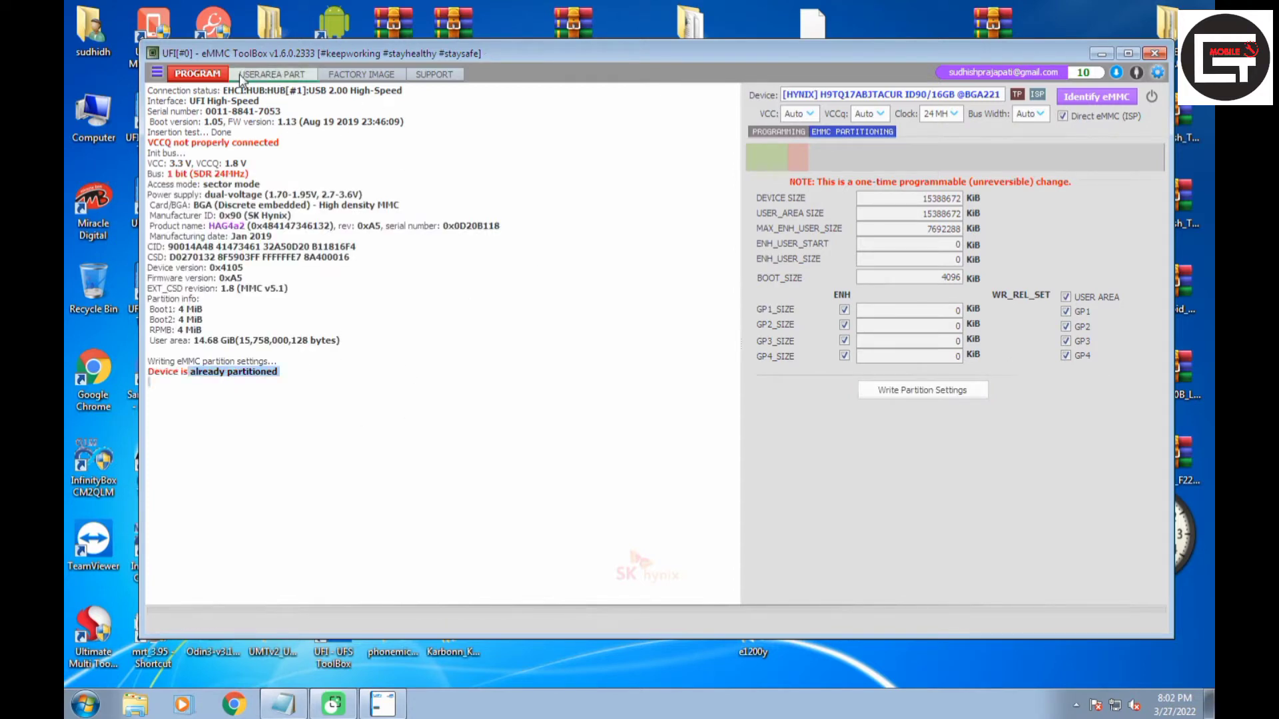
Step: Identify the eMMC again and compare the SLC and MLC lifetime estimates in its health report
click(1072, 97)
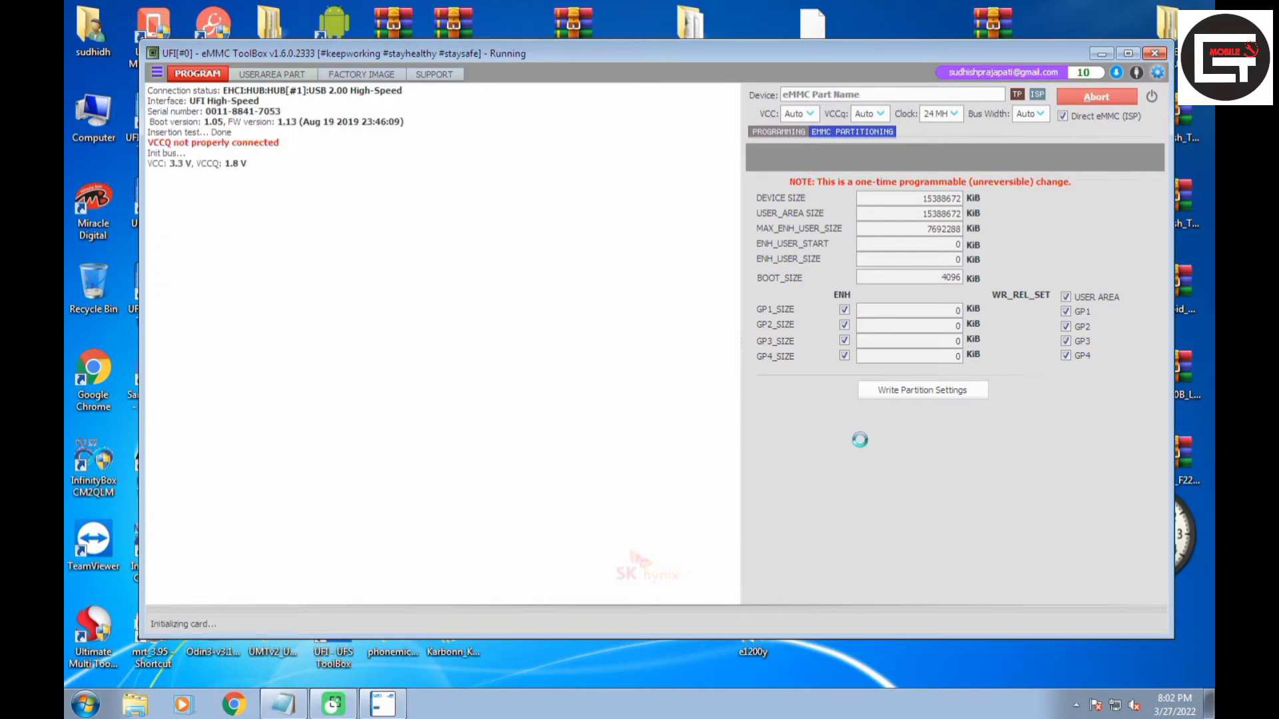
click(785, 132)
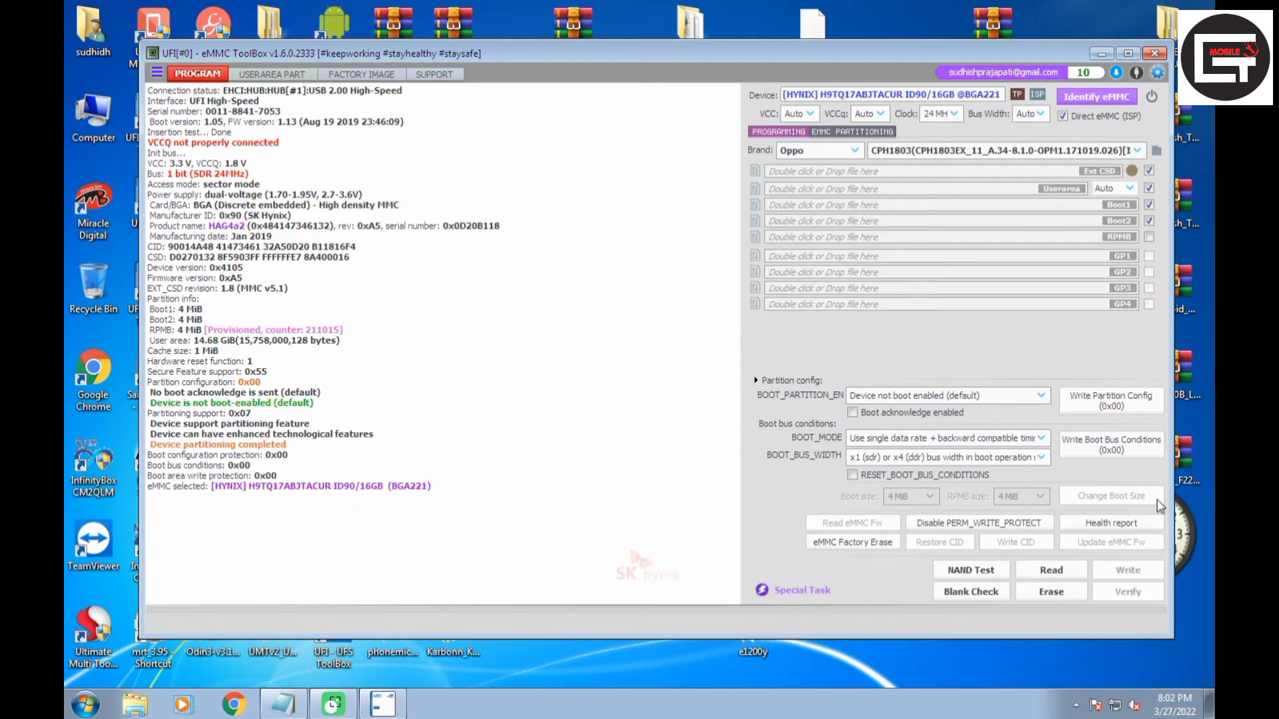
click(1134, 523)
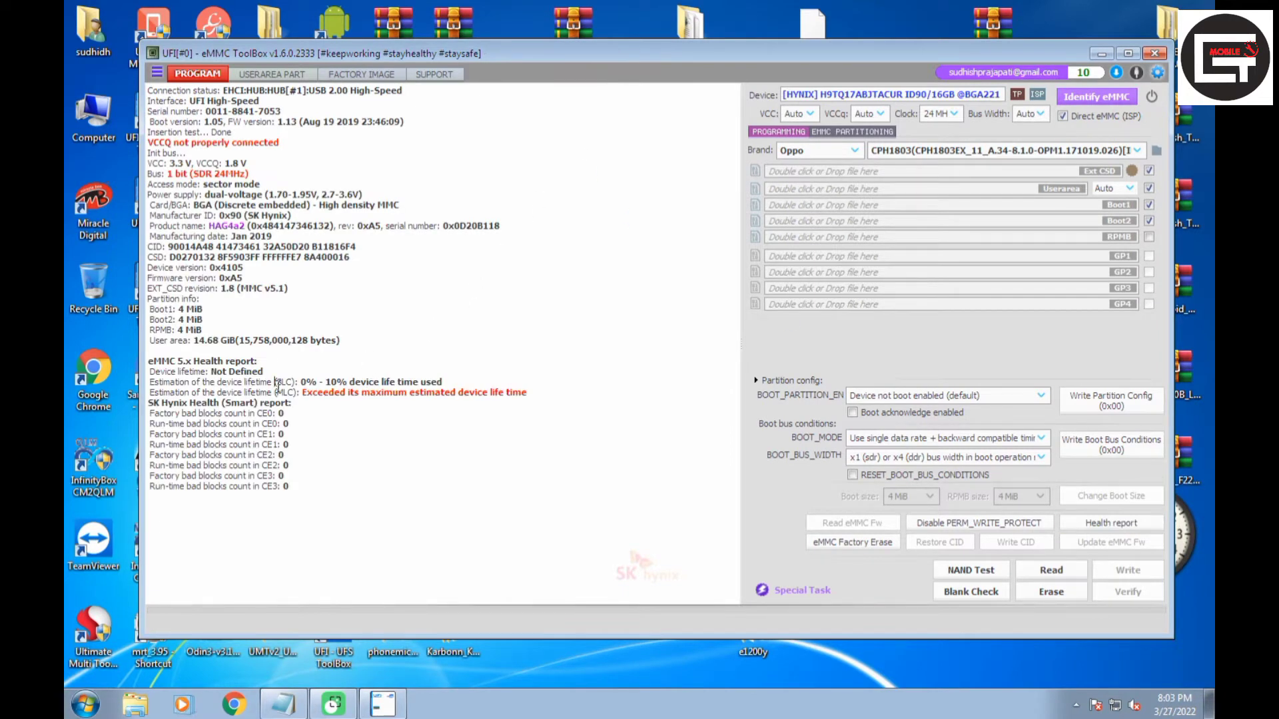
drag(275, 383, 394, 398)
click(370, 475)
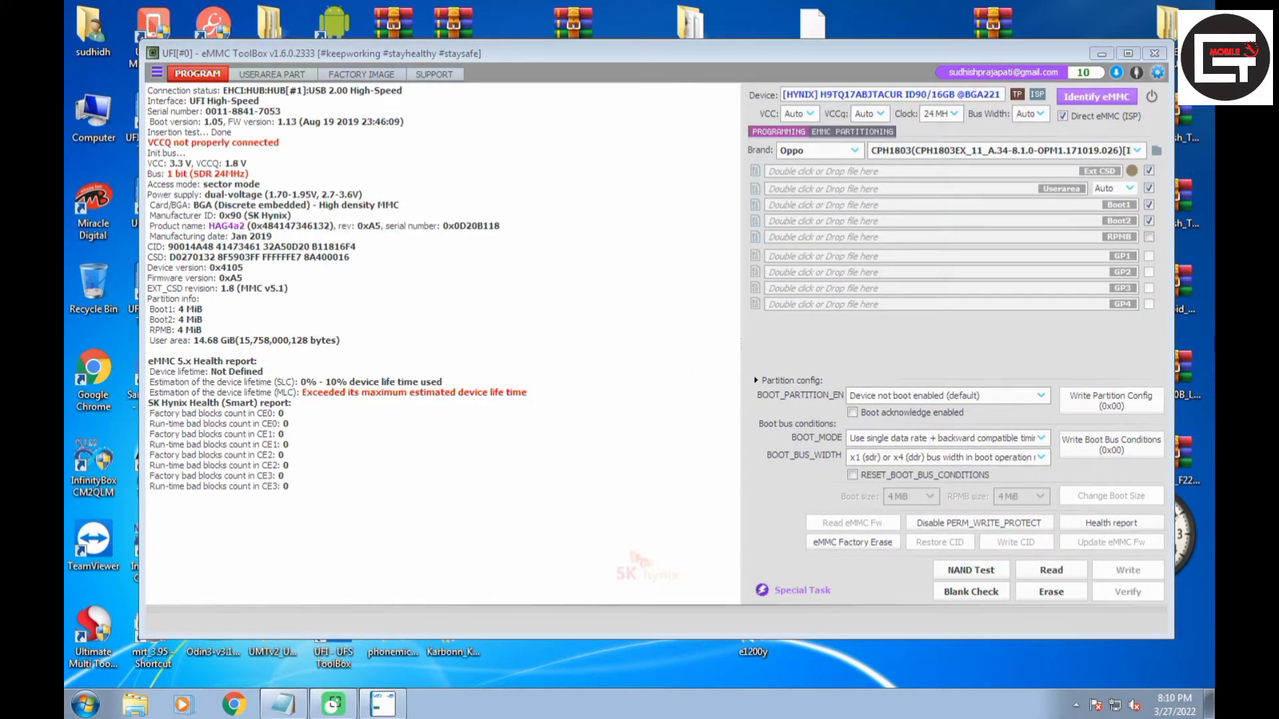
Step: Refresh the eMMC identification, rerun the health report and recheck both device lifetime estimates
click(1082, 96)
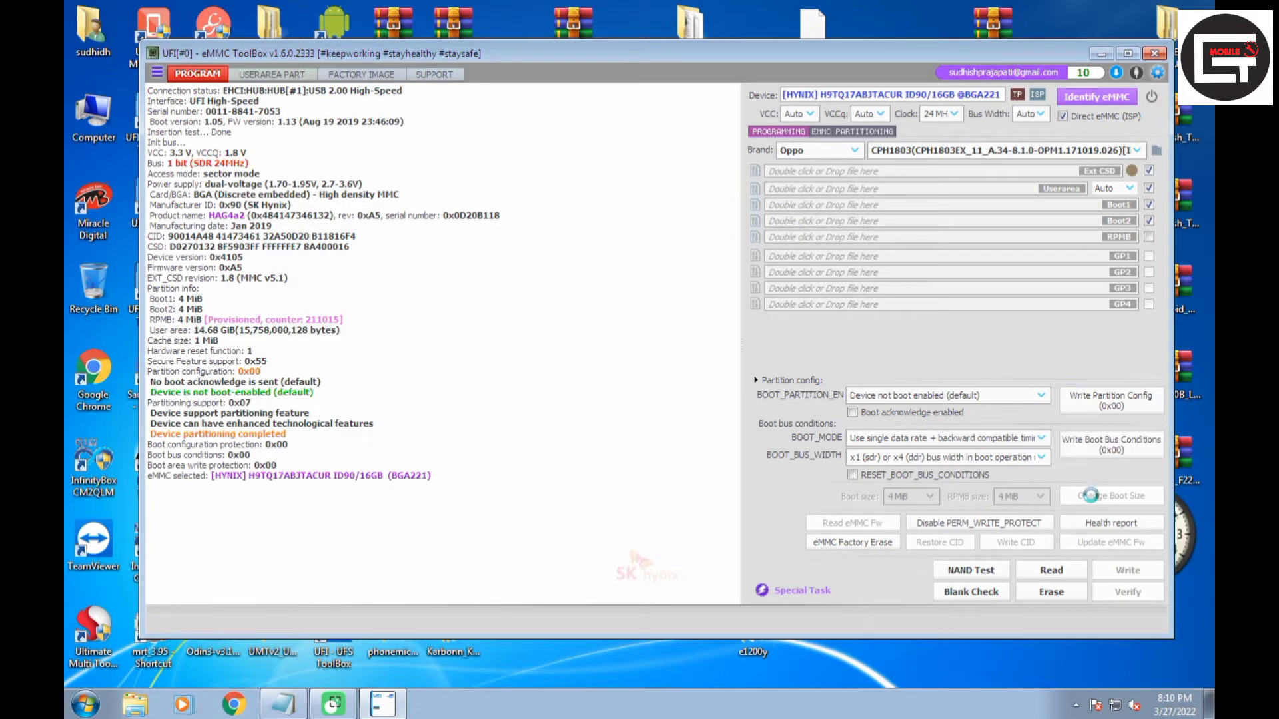
click(1125, 526)
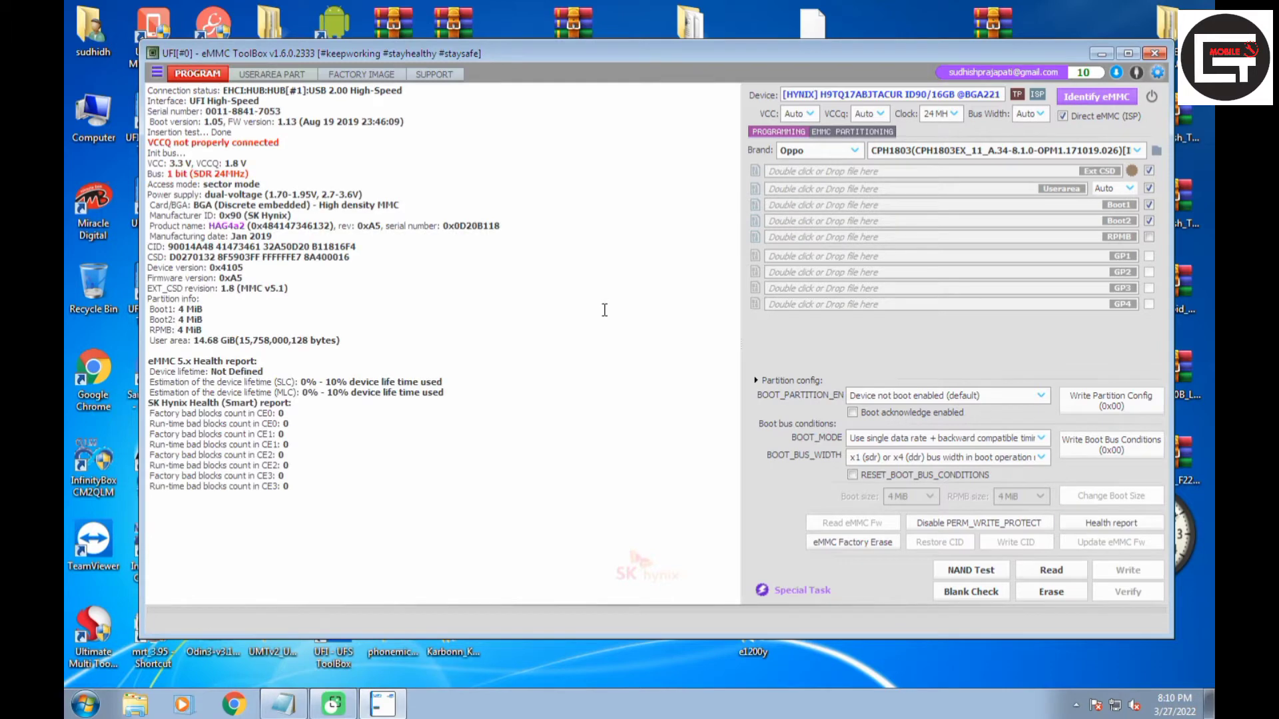
drag(300, 383, 413, 410)
click(478, 400)
drag(298, 394, 492, 397)
click(491, 396)
Step: Load the saved CPH1803EX_11_A.34 ID90 backup, write its Ext CSD, user area, Boot1 and Boot2 files to the eMMC, and re-identify the chip
click(1111, 98)
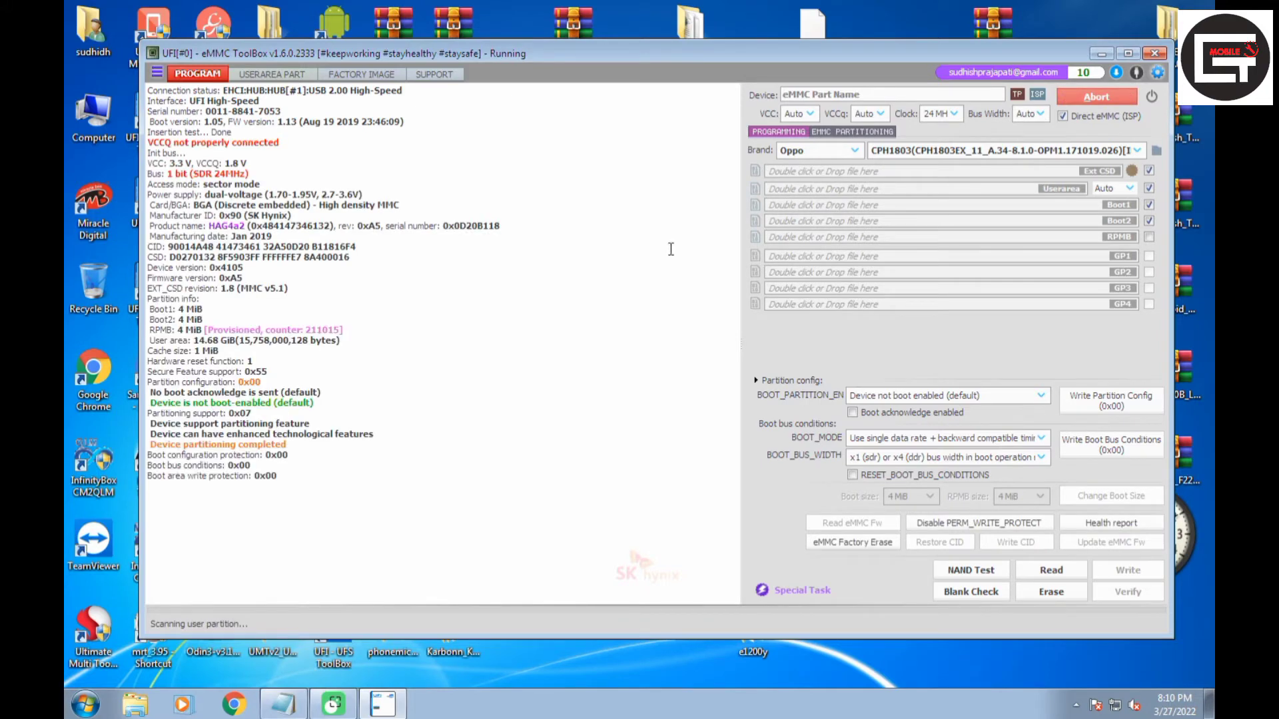
click(1014, 153)
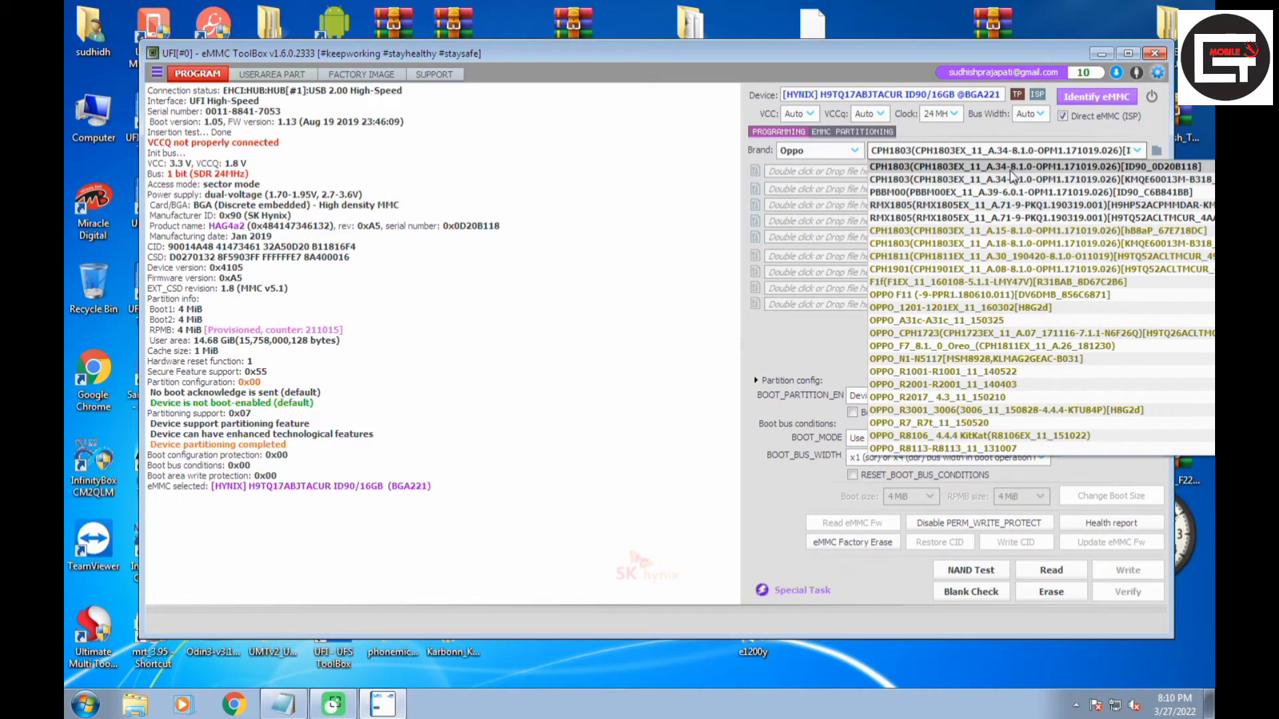
click(1013, 168)
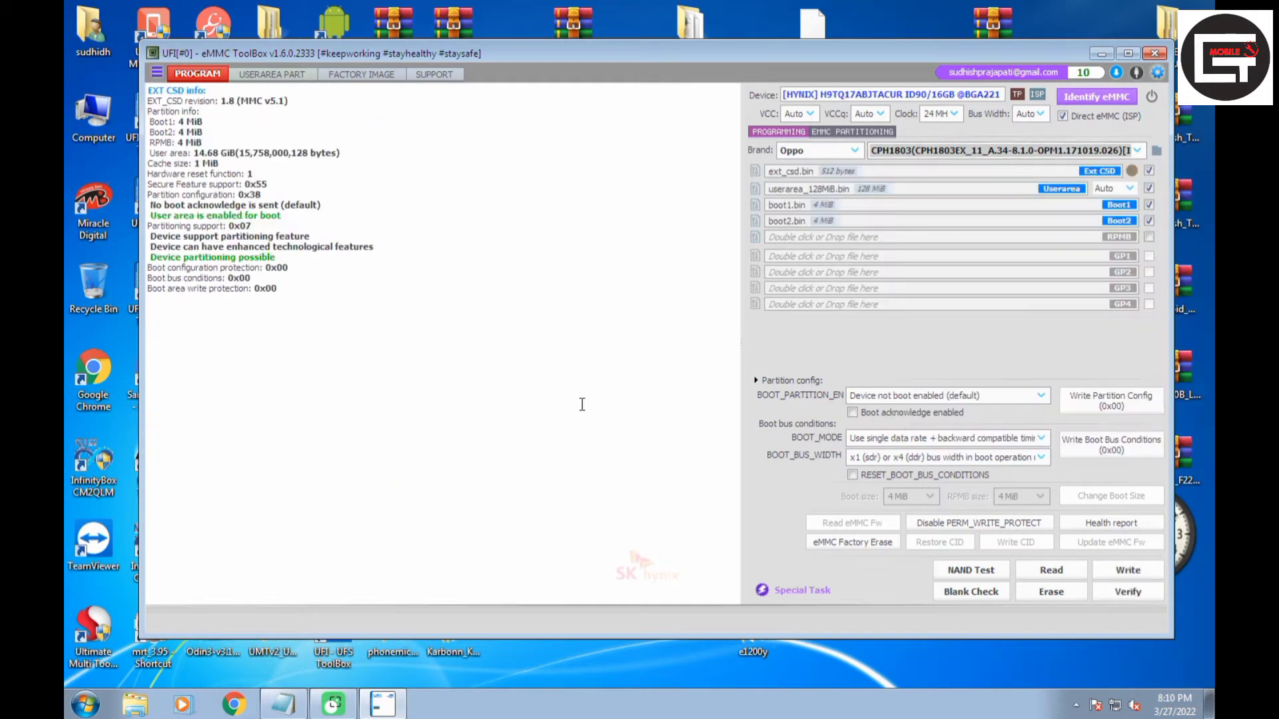
click(1134, 572)
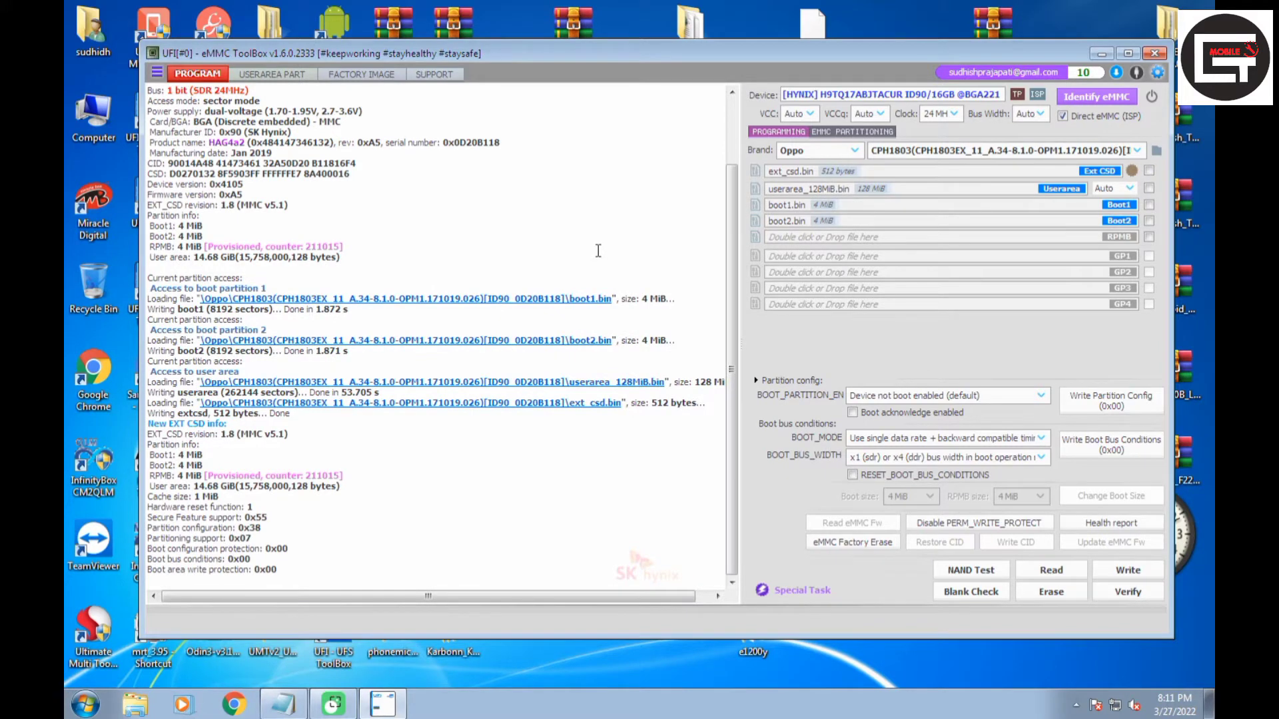
click(1074, 100)
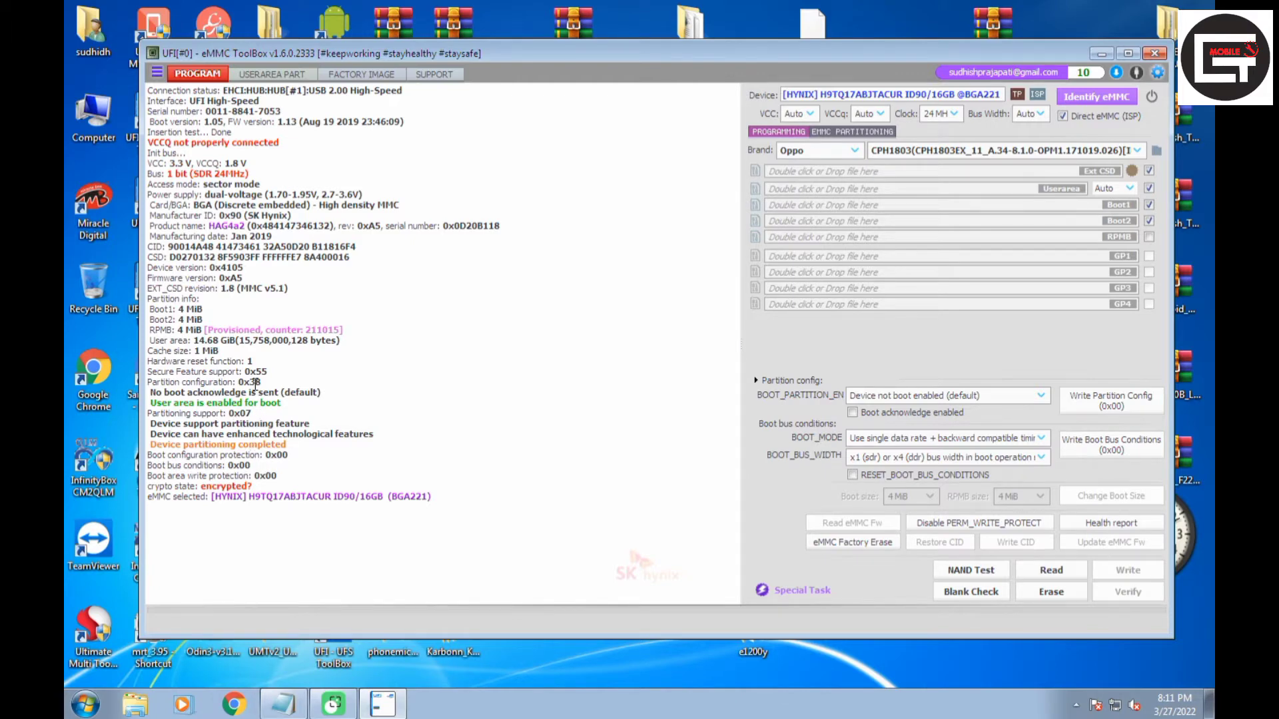
Step: Launch the Ultimate Multi Tool from the desktop and bring the eMMC ToolBox window back into view
double_click(250, 382)
click(286, 393)
click(1098, 55)
double_click(90, 633)
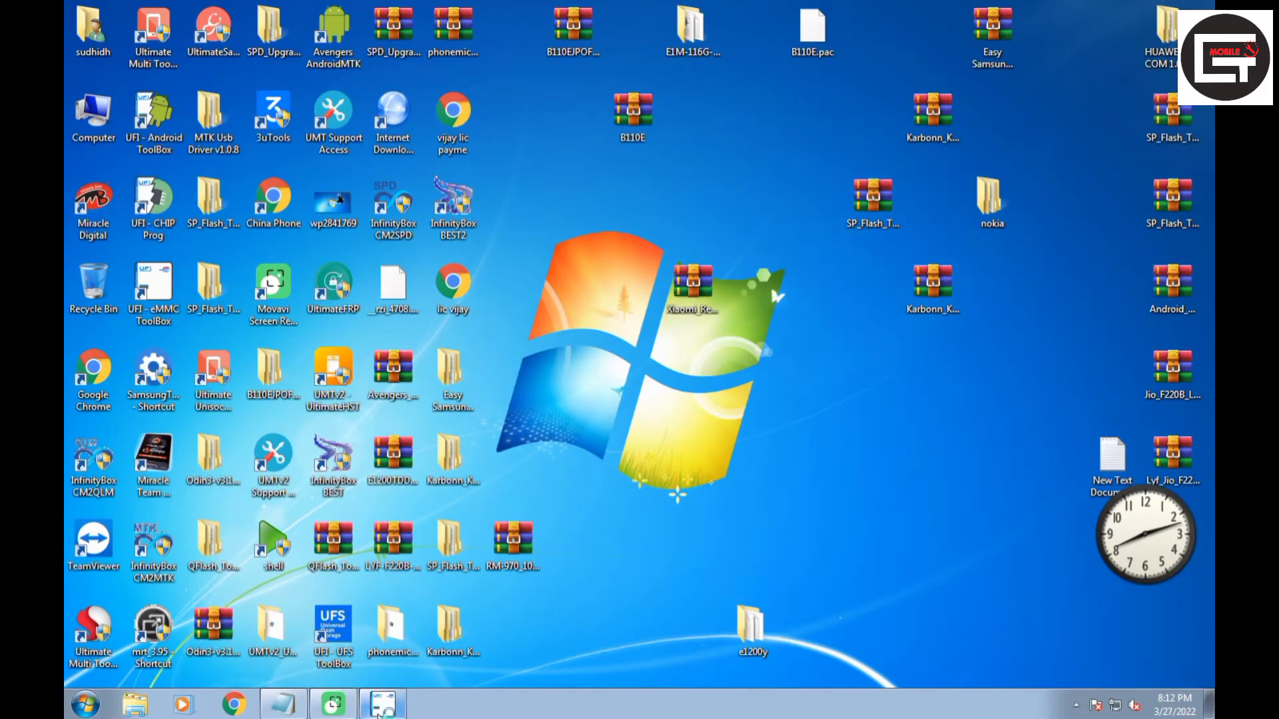
click(383, 704)
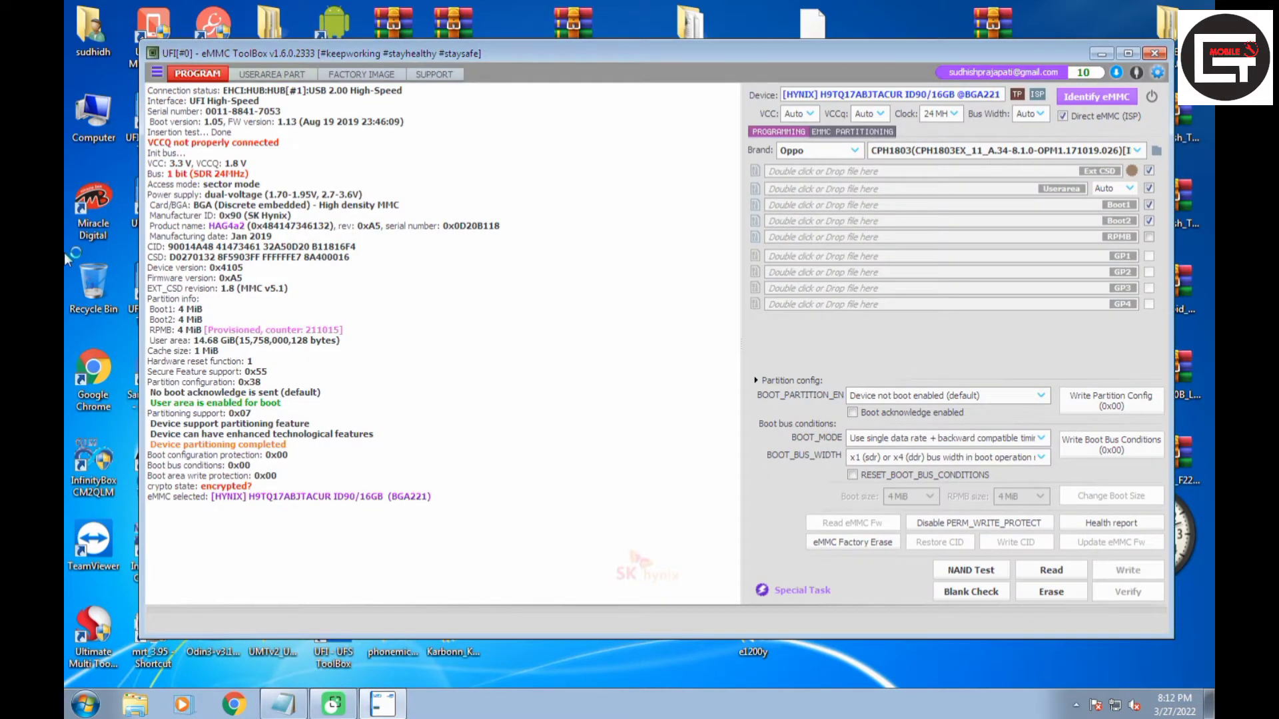
Step: Search drive D, including its AND and oppo folders, and drive E for the CPH1803 firmware
double_click(94, 113)
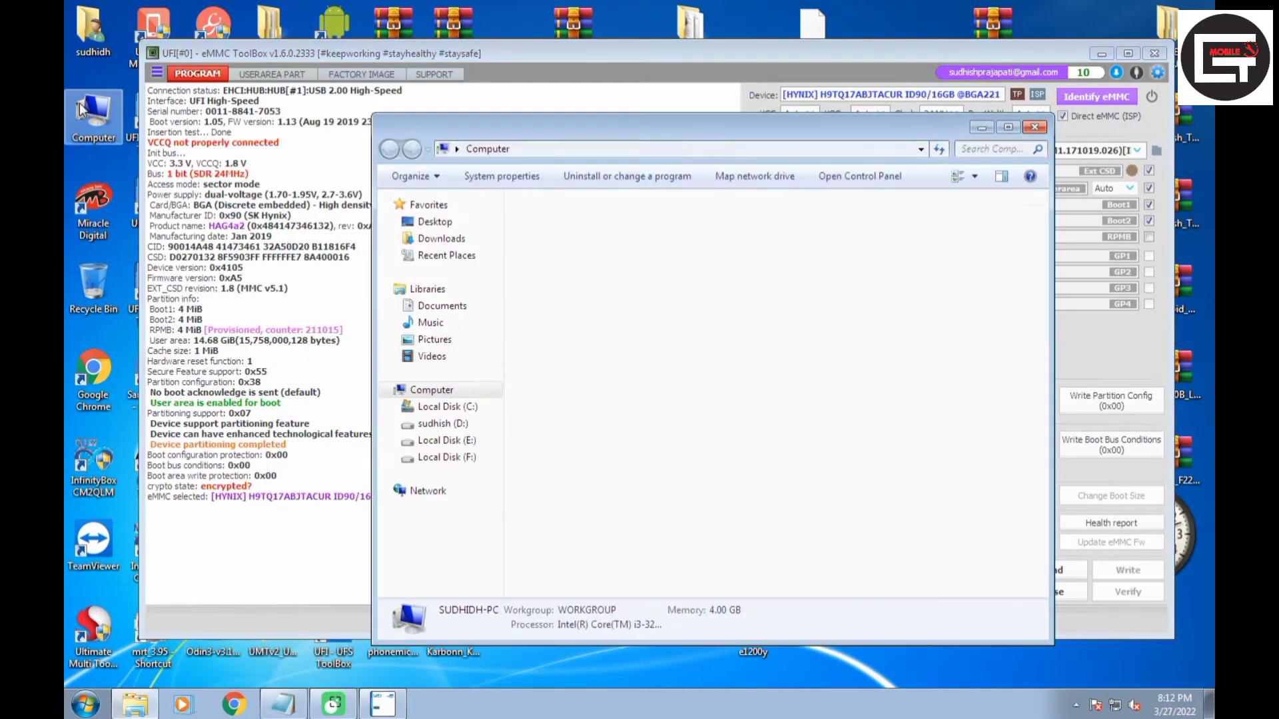
double_click(823, 228)
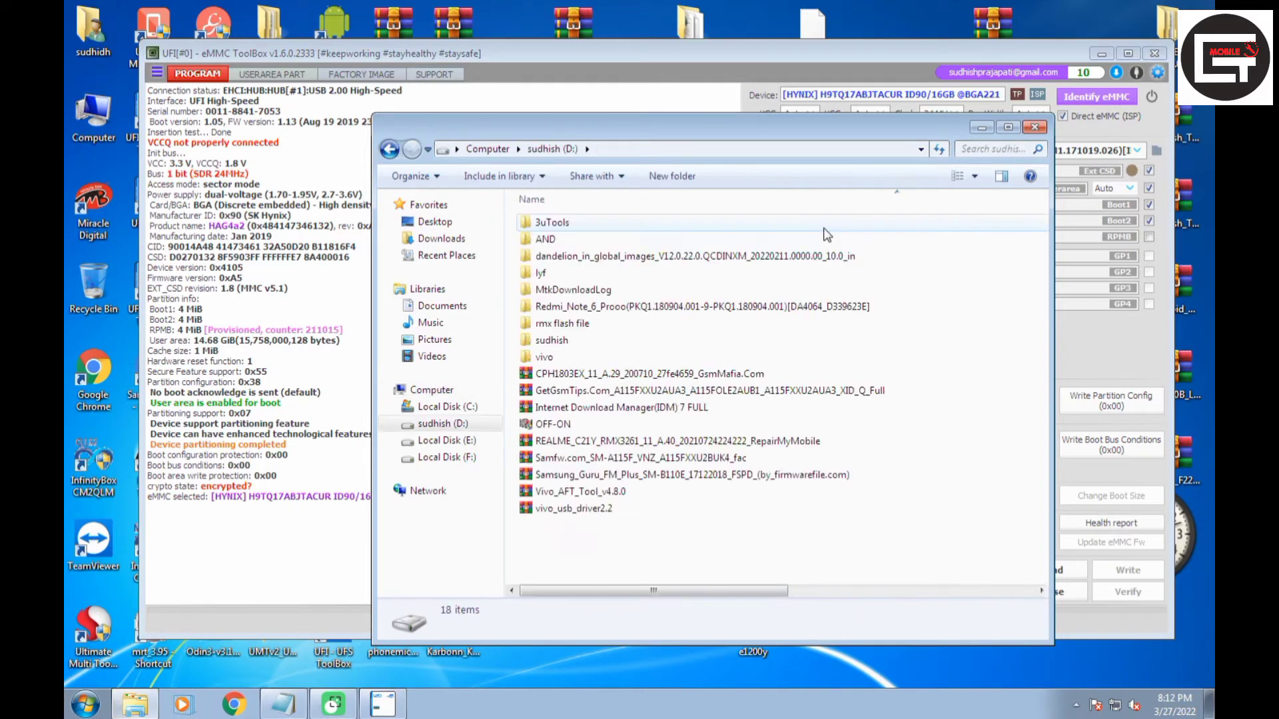
double_click(547, 240)
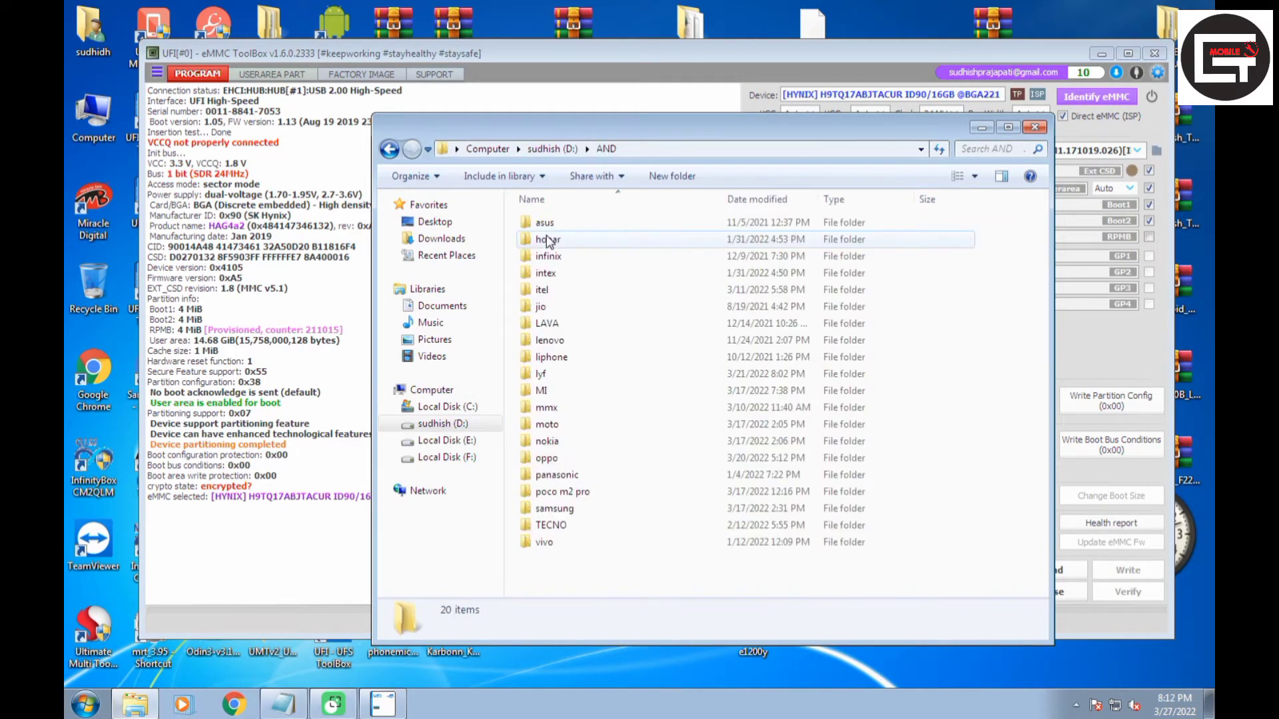
double_click(553, 458)
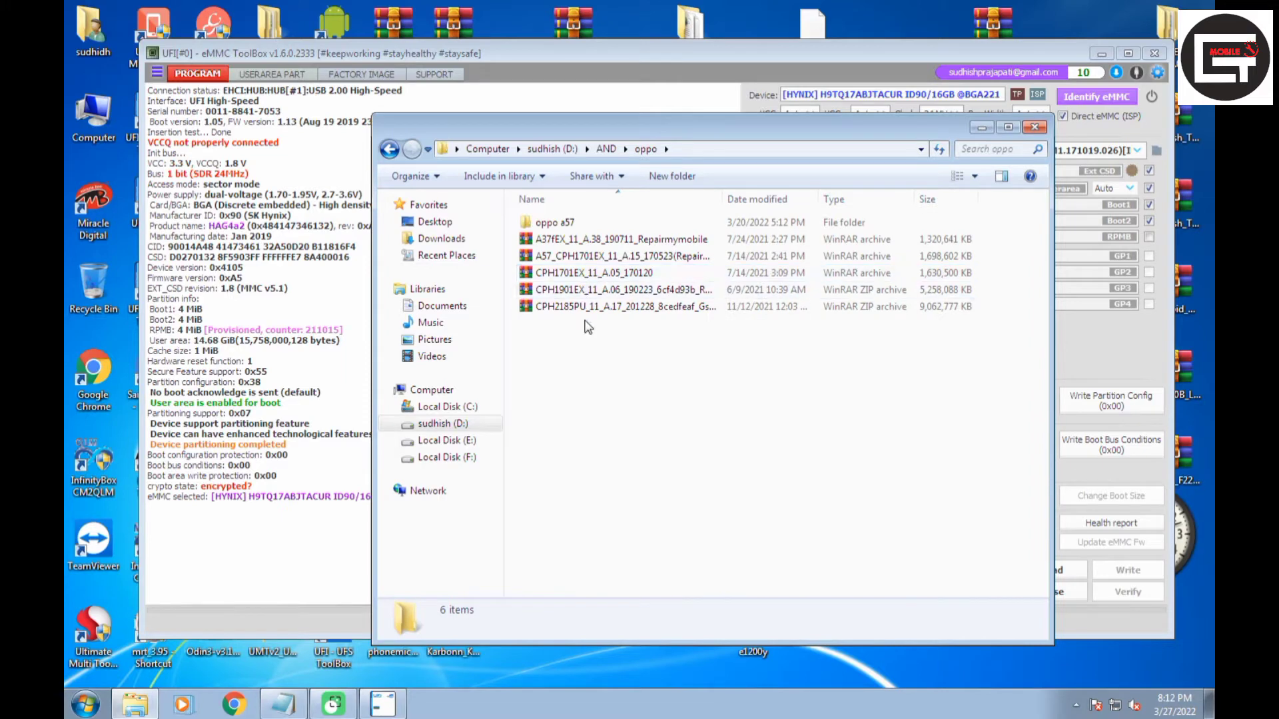
click(388, 150)
click(388, 151)
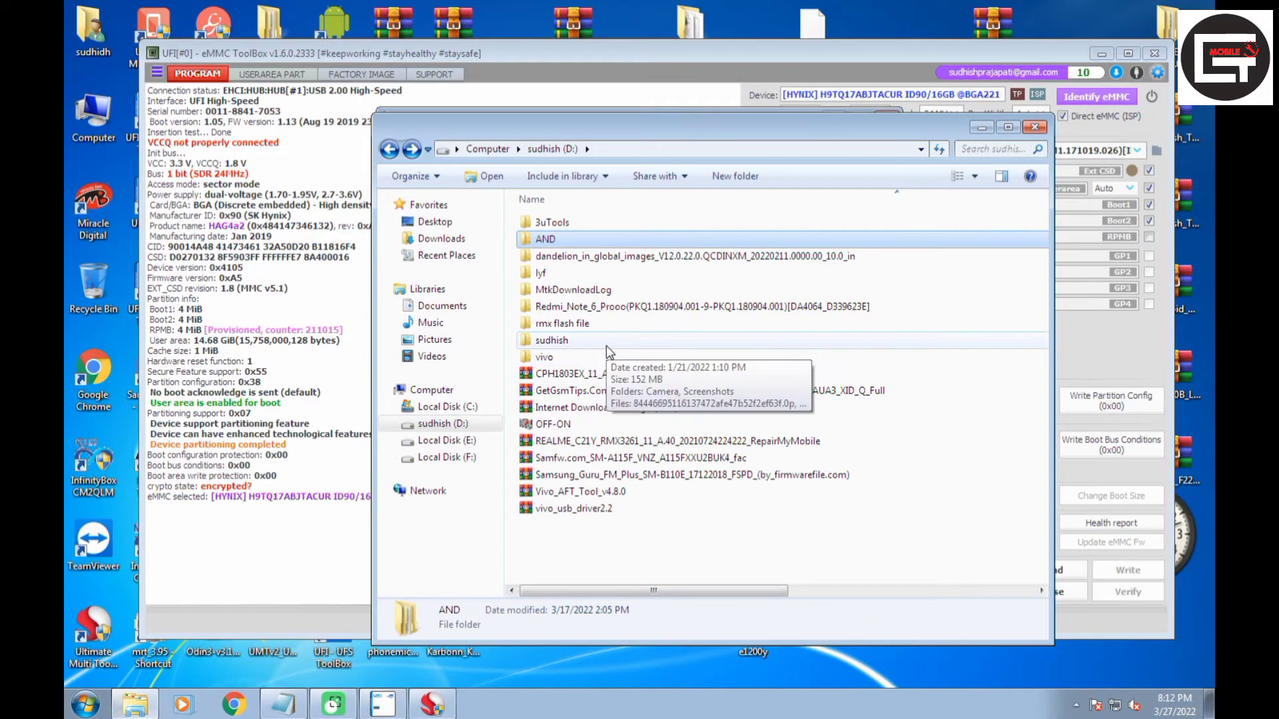
double_click(569, 244)
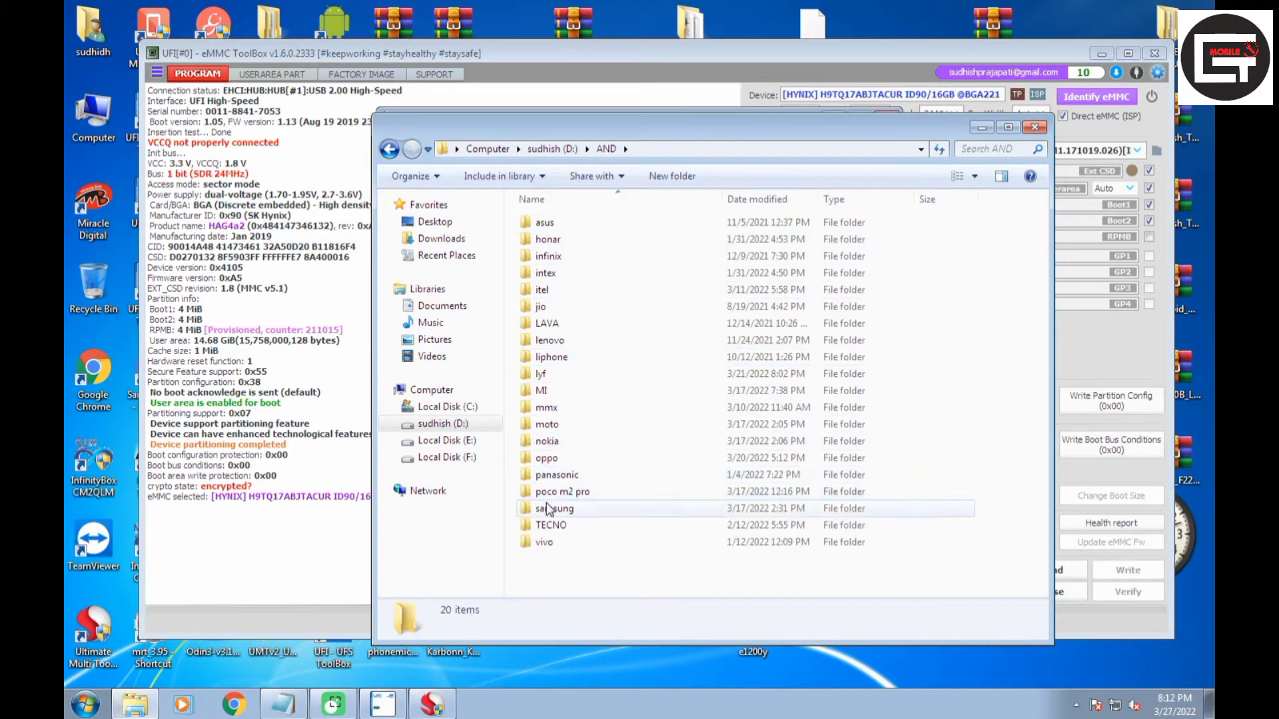
double_click(553, 458)
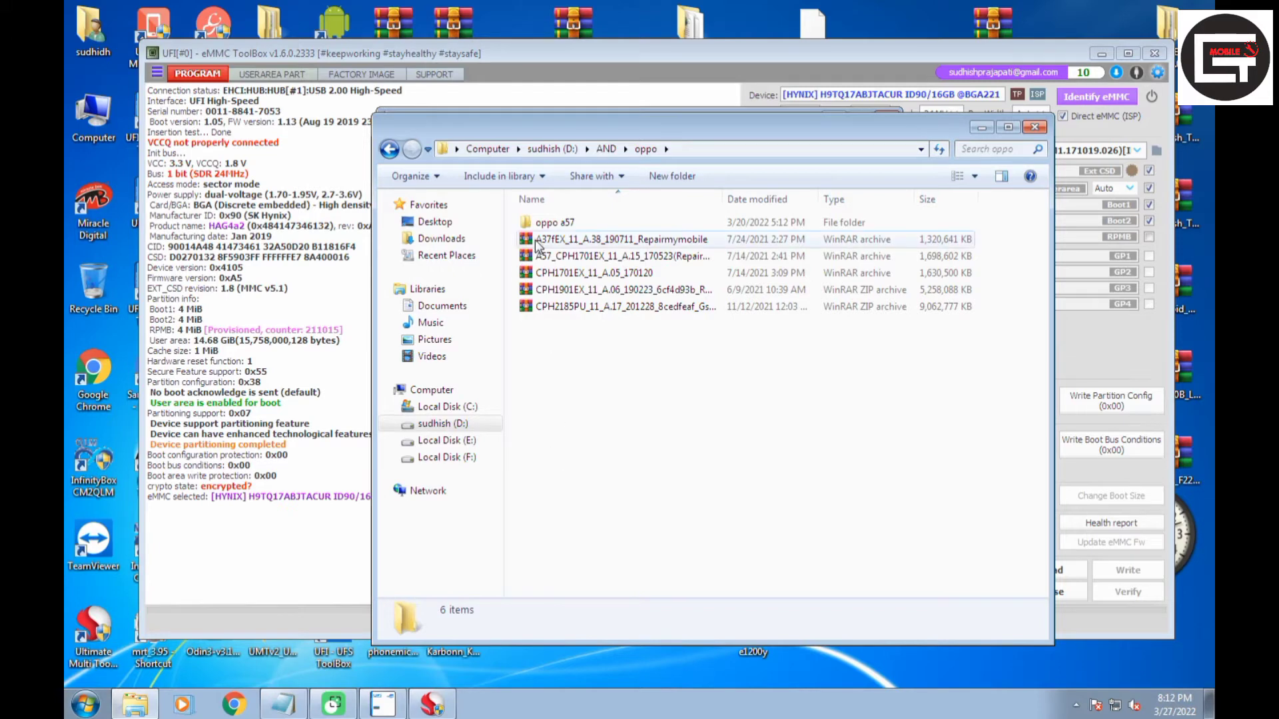
click(388, 150)
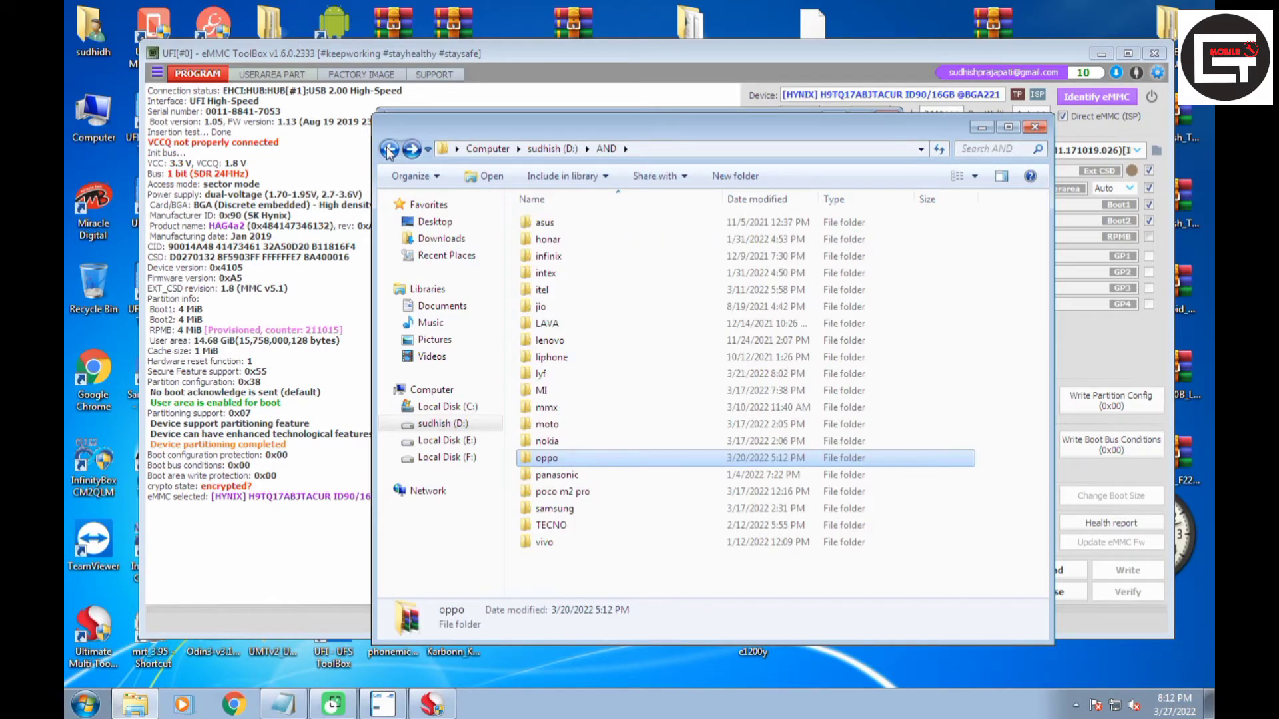
click(388, 150)
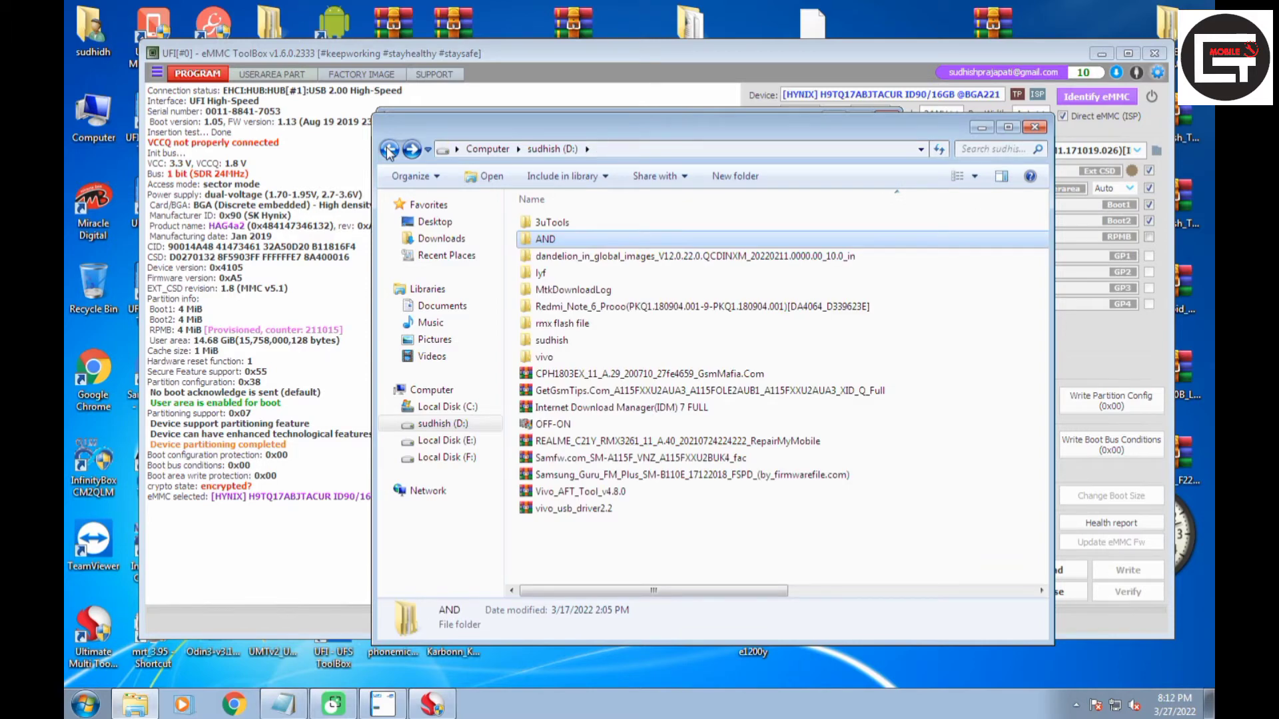
click(388, 150)
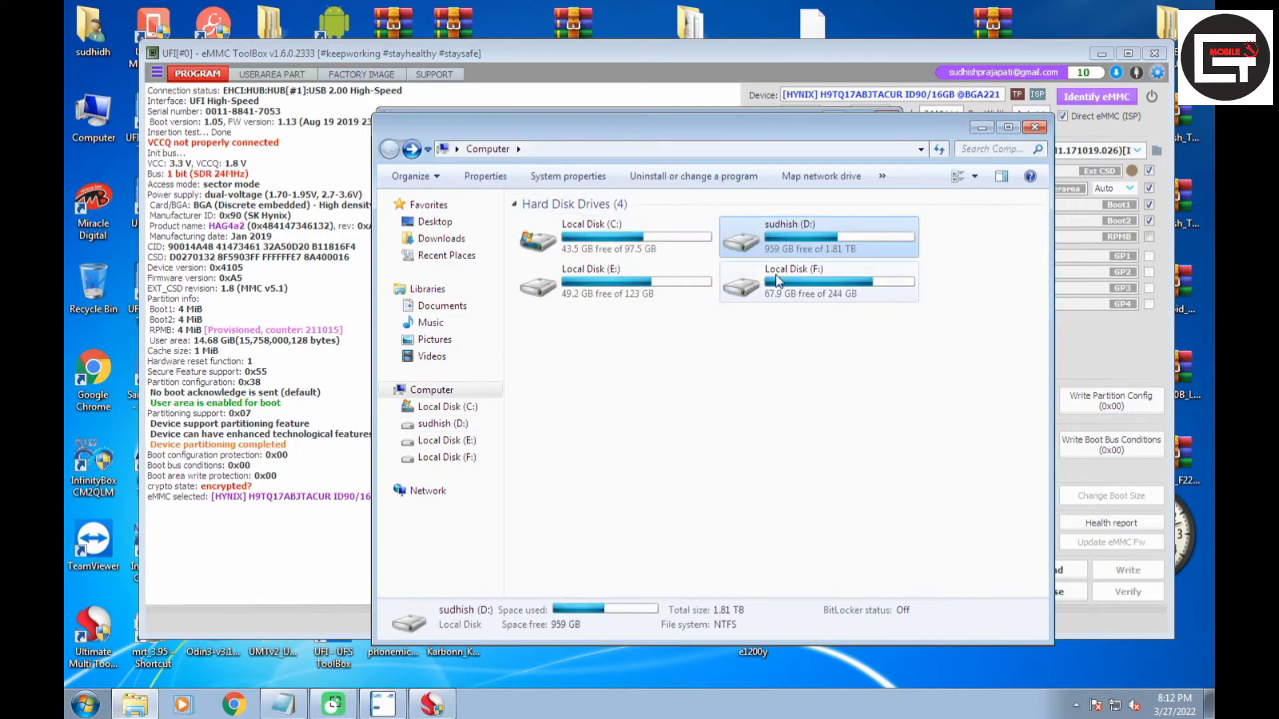
double_click(586, 280)
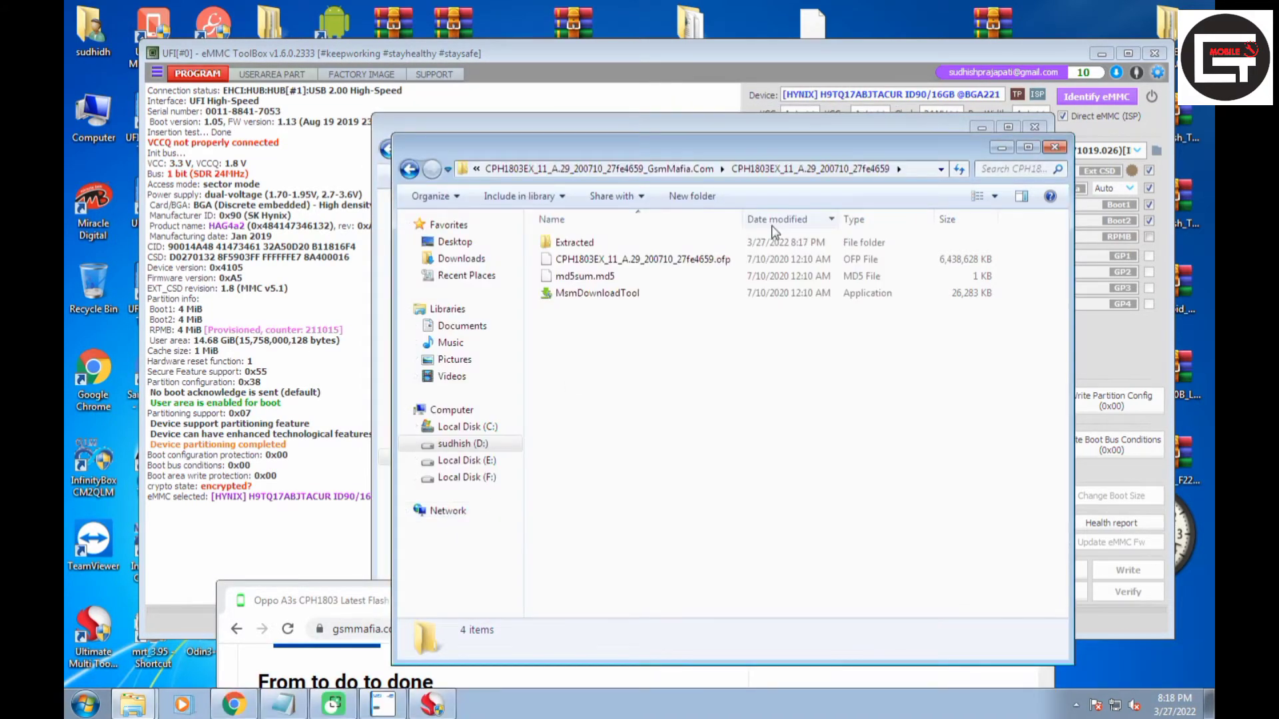
Step: Move the CPH1803EX_11_A.29_200710_27fe4659 firmware folder aside to uncover the ToolBox and close the other folder window
click(650, 241)
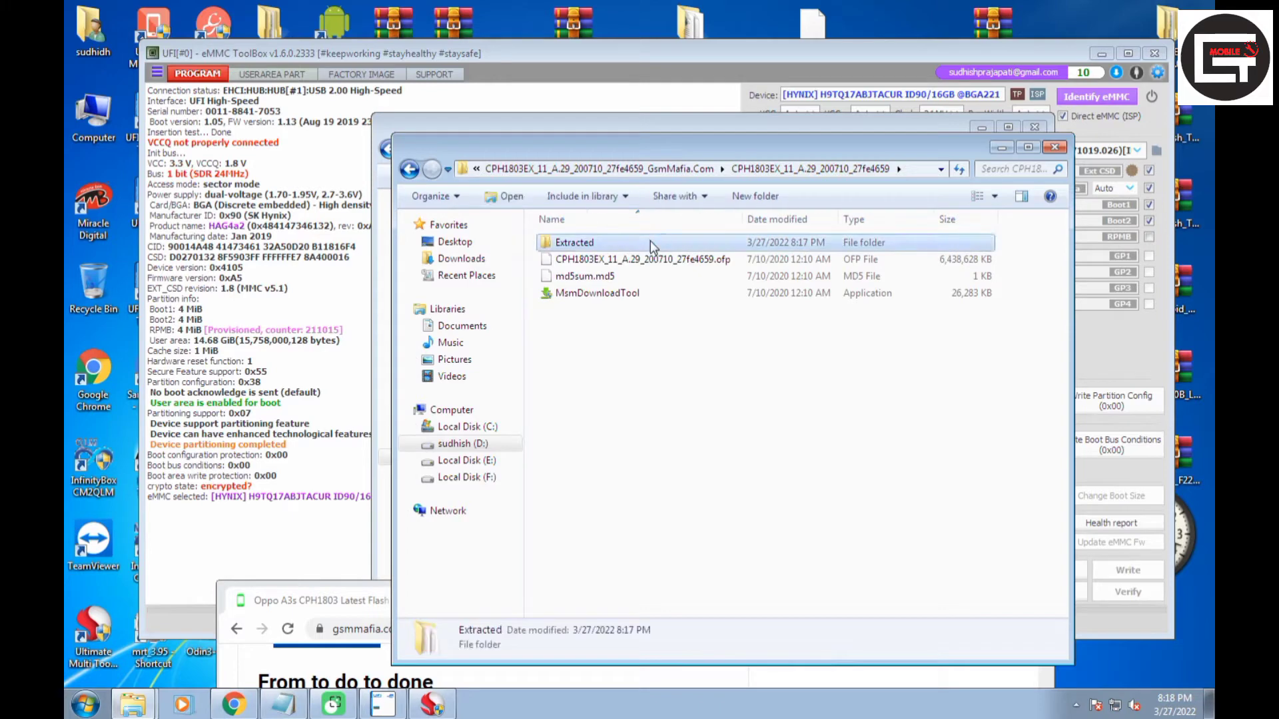
click(650, 241)
click(710, 337)
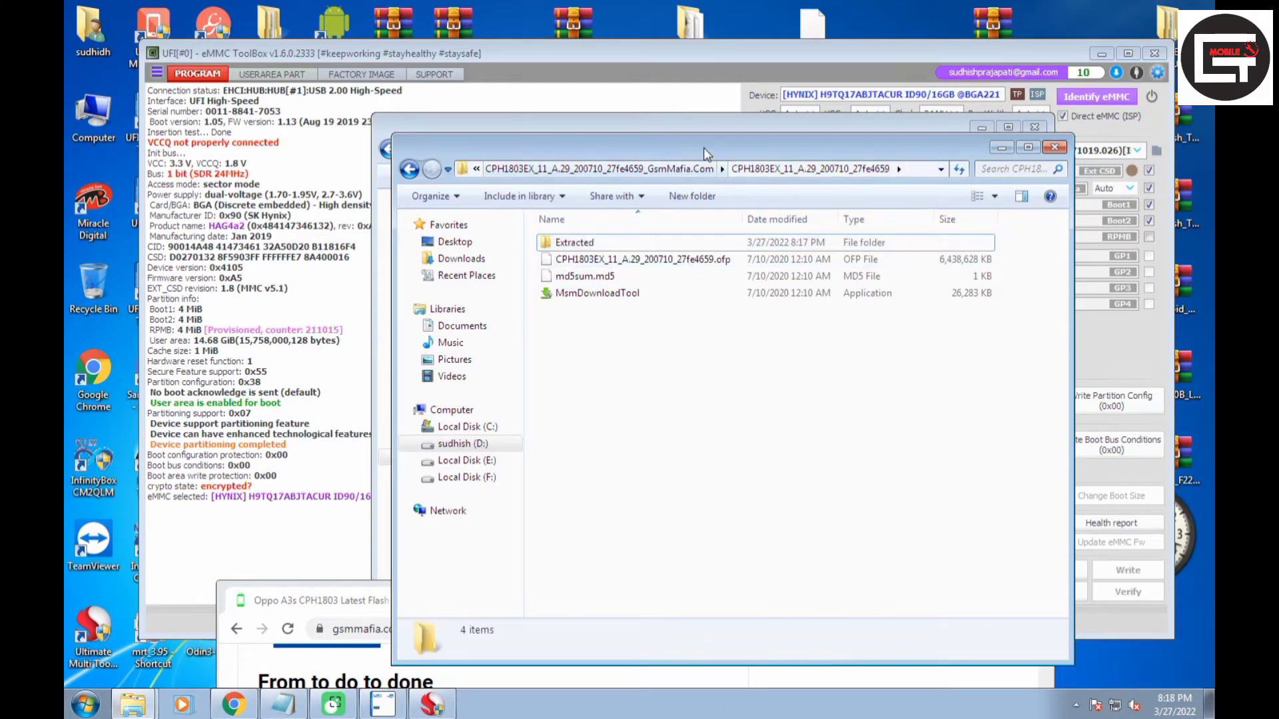
drag(704, 147, 387, 114)
click(1035, 127)
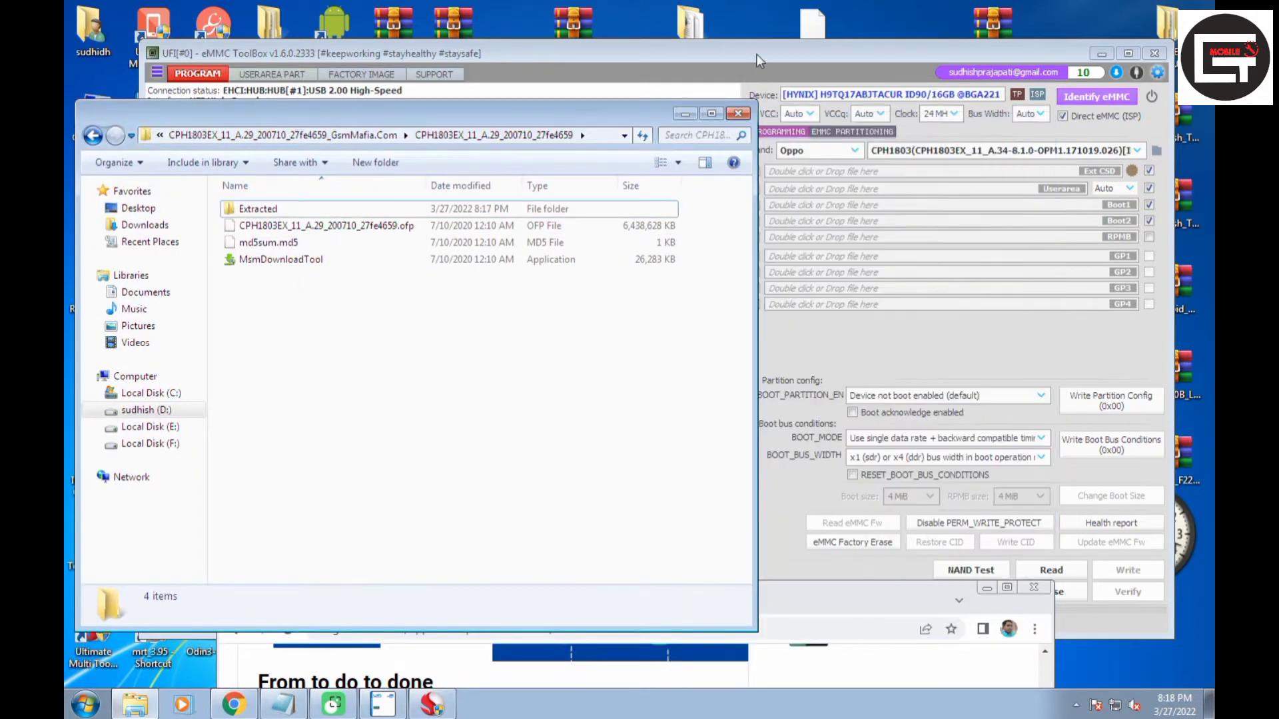
Step: Switch the eMMC ToolBox to factory image flashing and select Qualcomm as the vendor platform
click(813, 67)
click(369, 74)
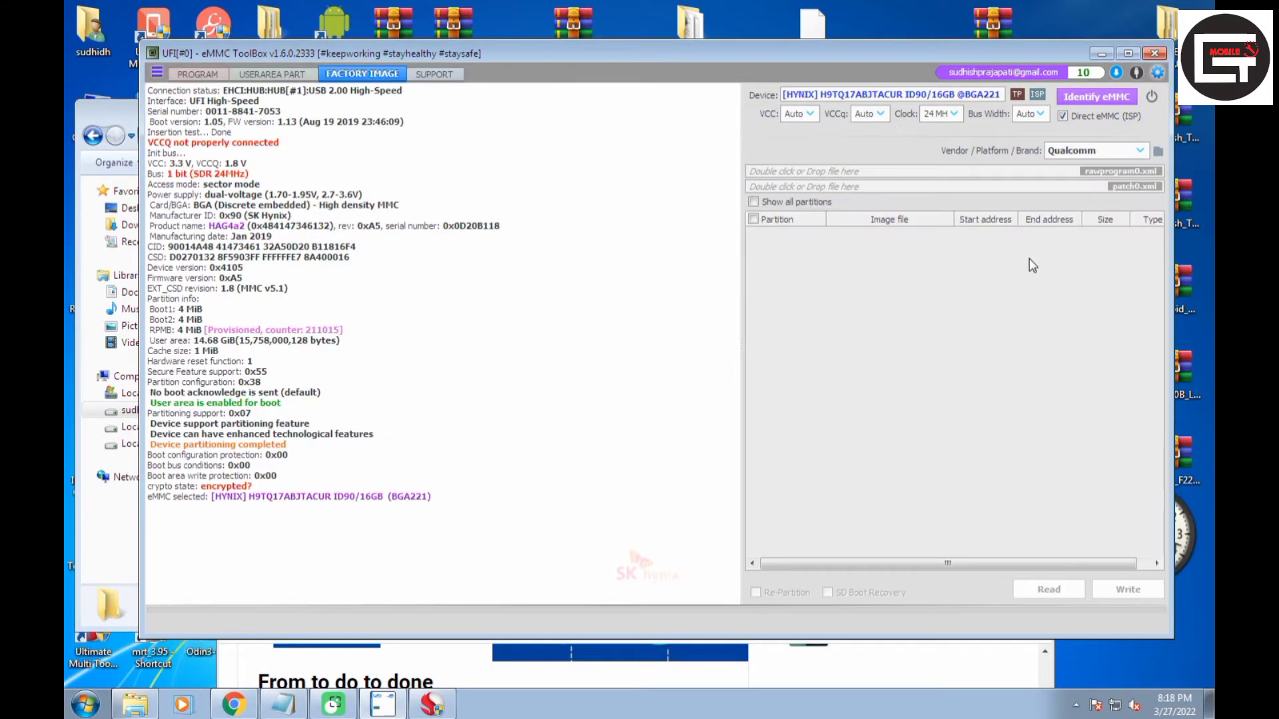
click(1089, 151)
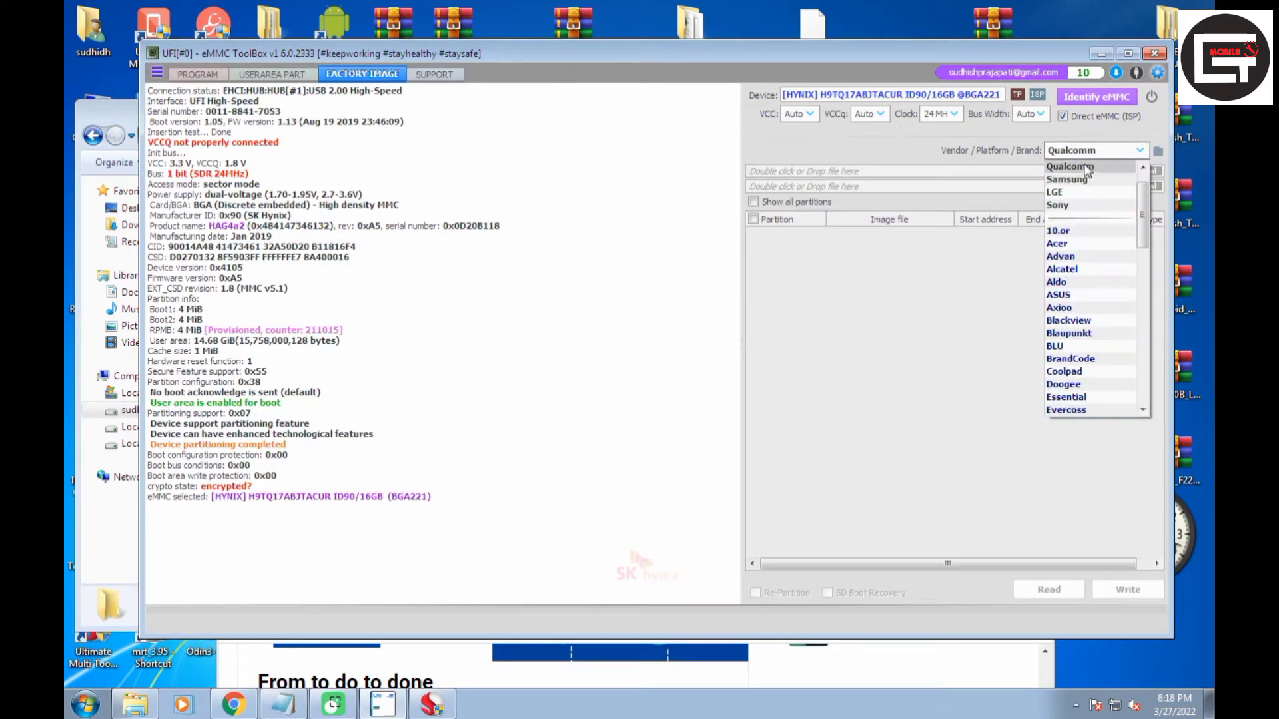
click(1085, 168)
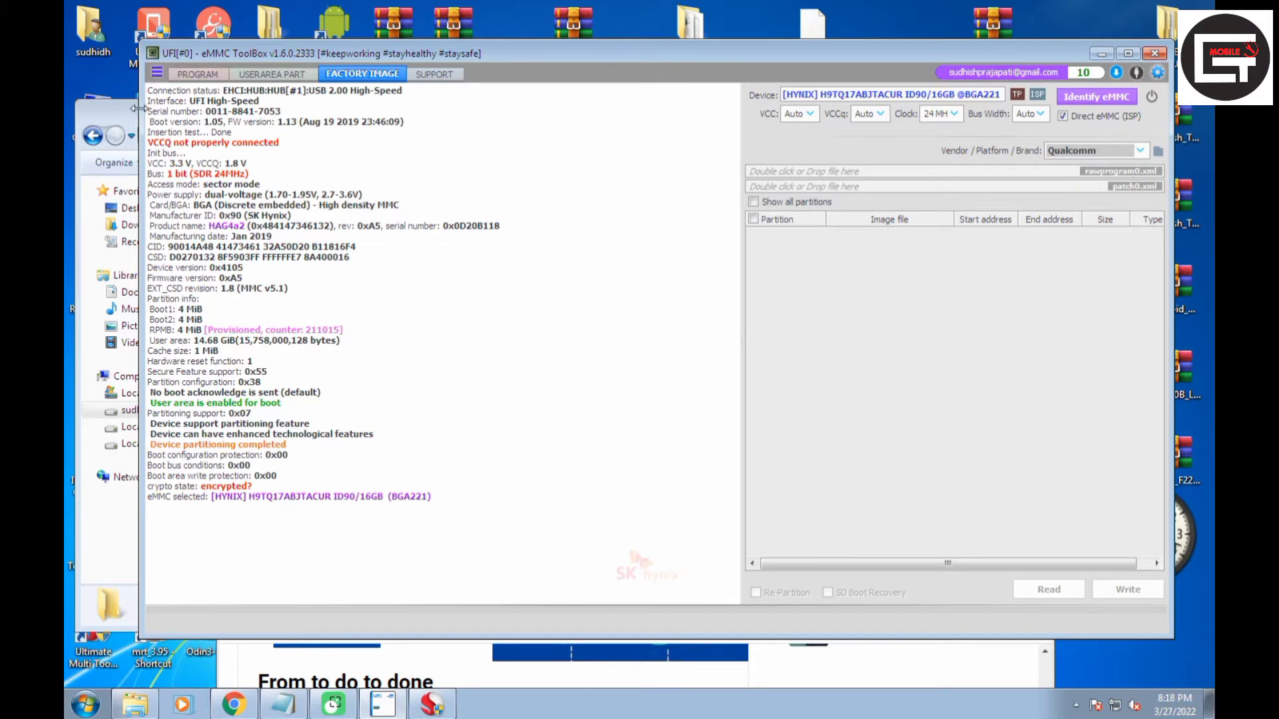
Step: Load rawprogram0.xml and patch0.xml from the firmware's Extracted folder into the factory image file slots
click(138, 109)
double_click(327, 207)
scroll(346, 278, down, 5)
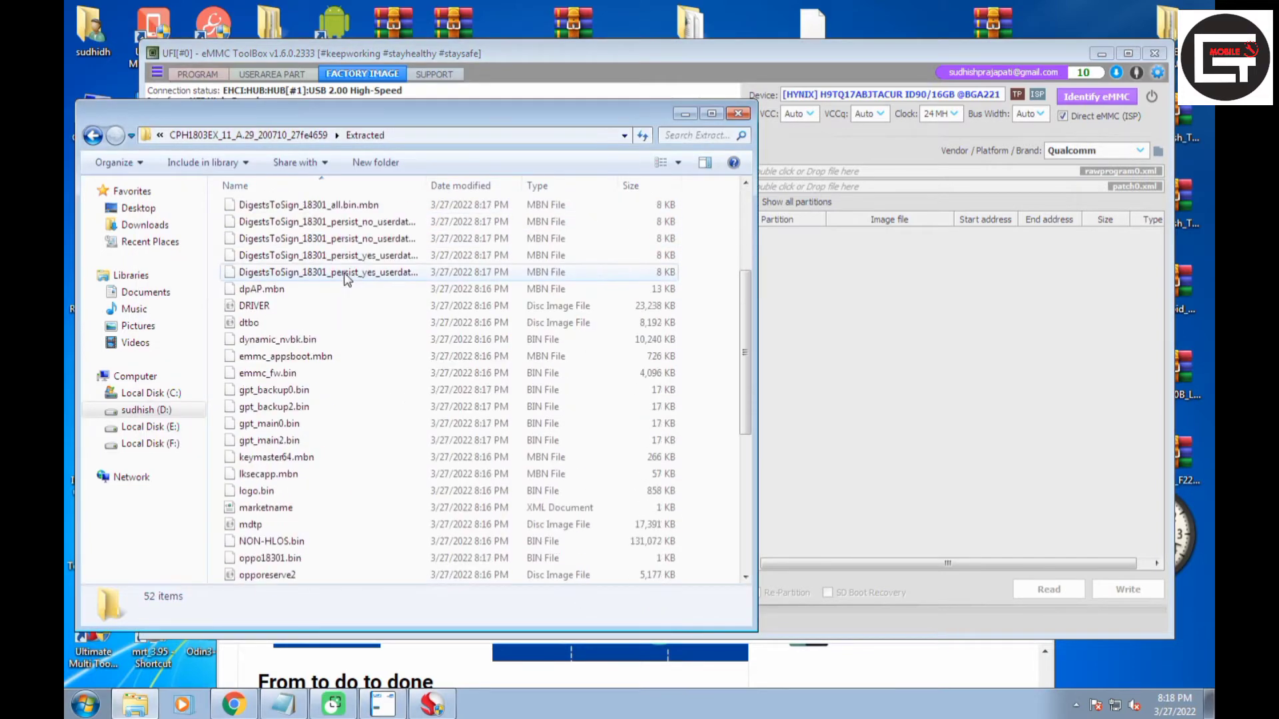
scroll(346, 278, down, 3)
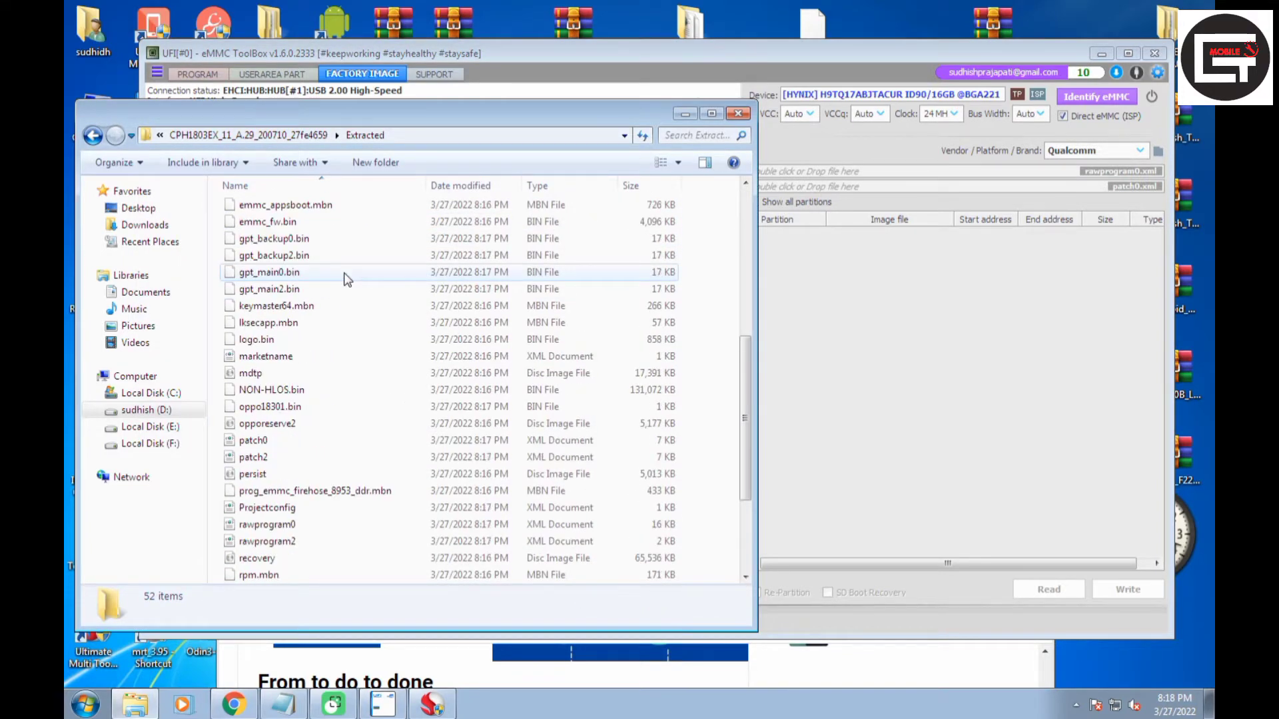
scroll(344, 280, down, 3)
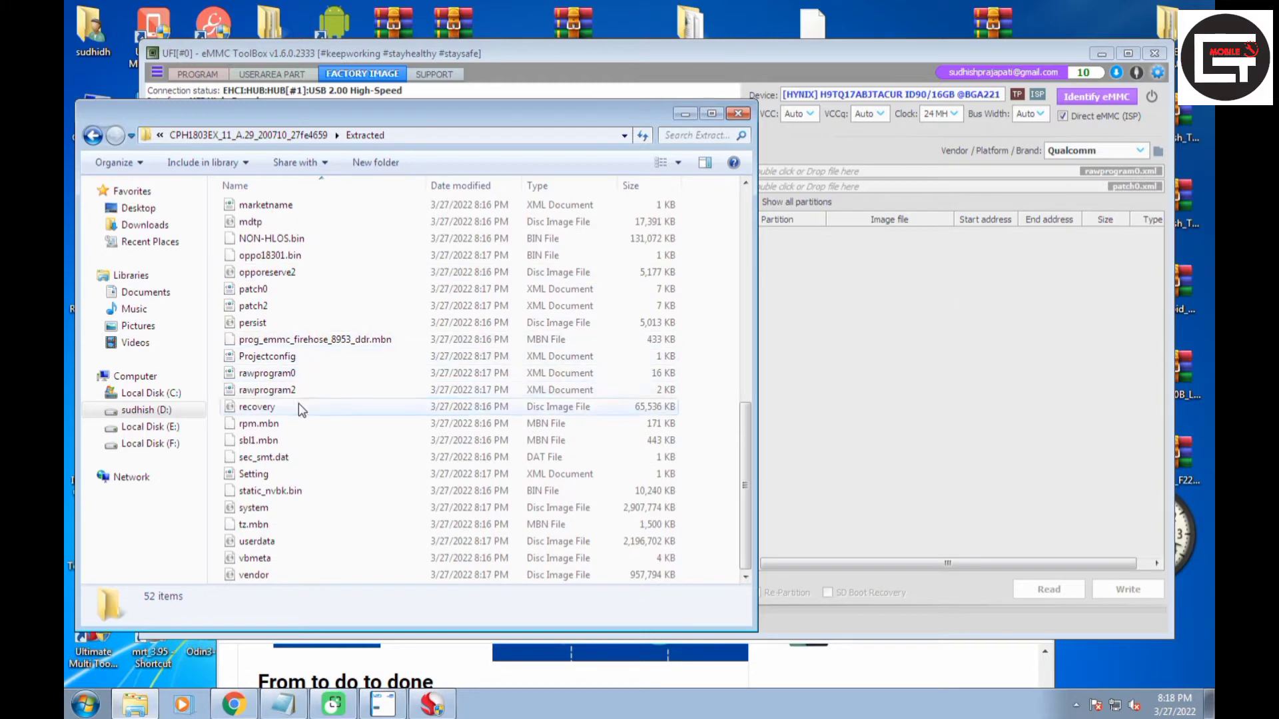
scroll(299, 406, up, 1)
scroll(302, 413, up, 1)
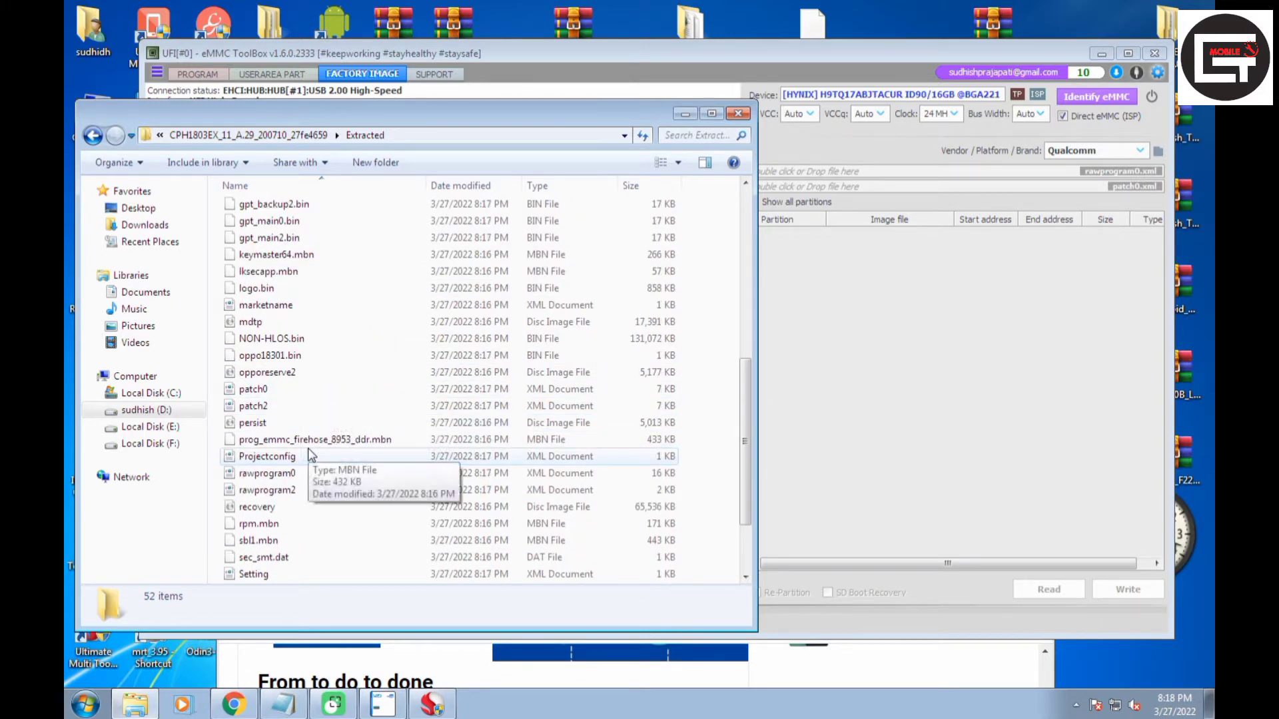
click(285, 477)
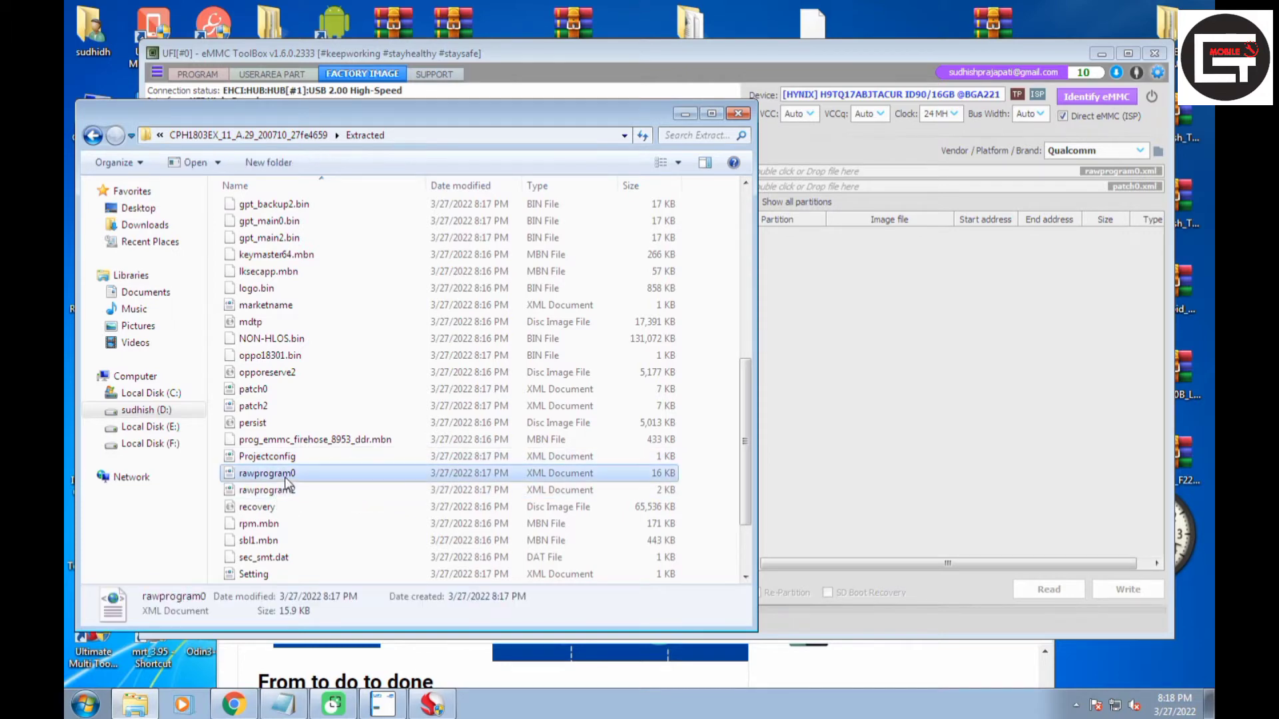
drag(847, 395, 886, 170)
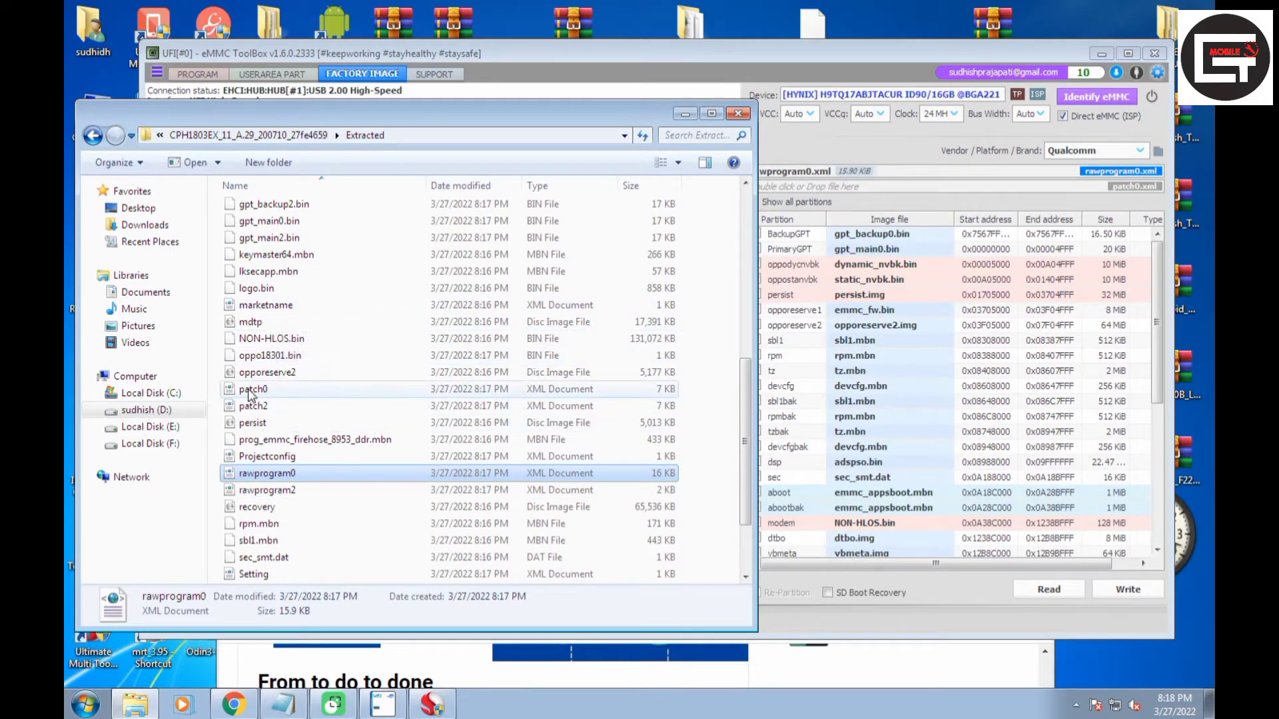
drag(250, 395, 846, 190)
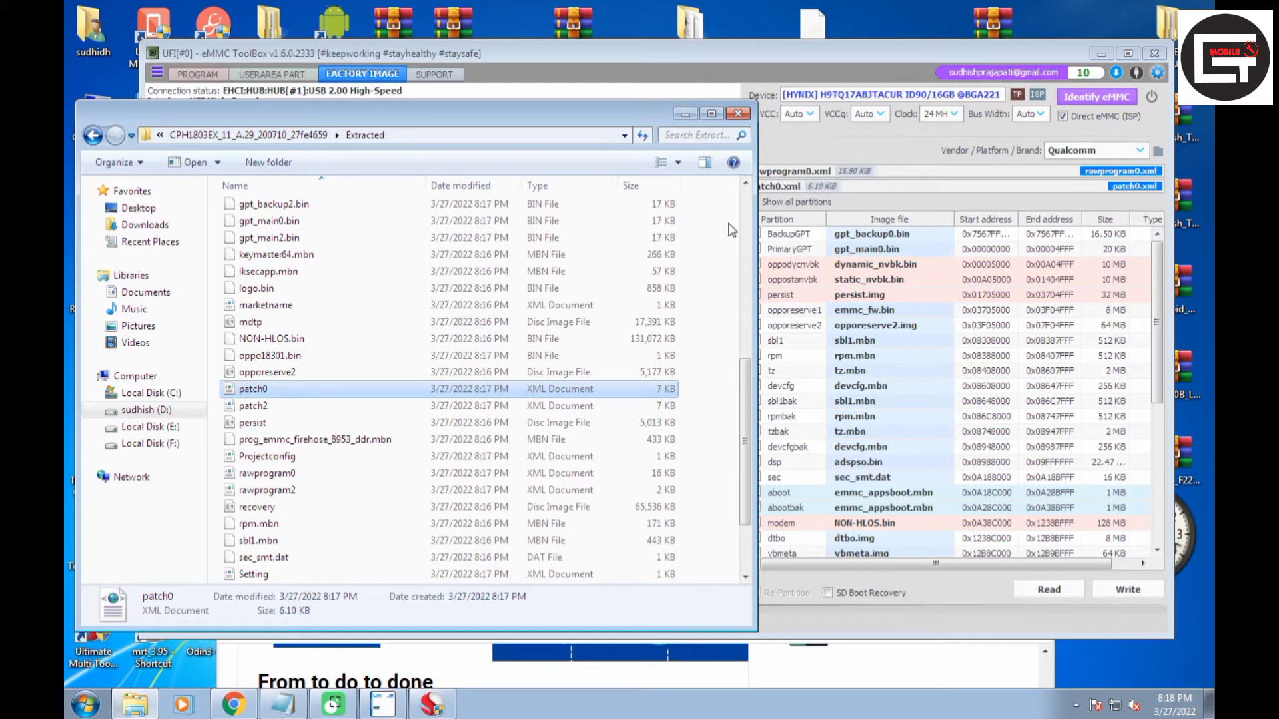
Step: Put the firmware folder away and write the checked factory image partitions to the eMMC
click(685, 114)
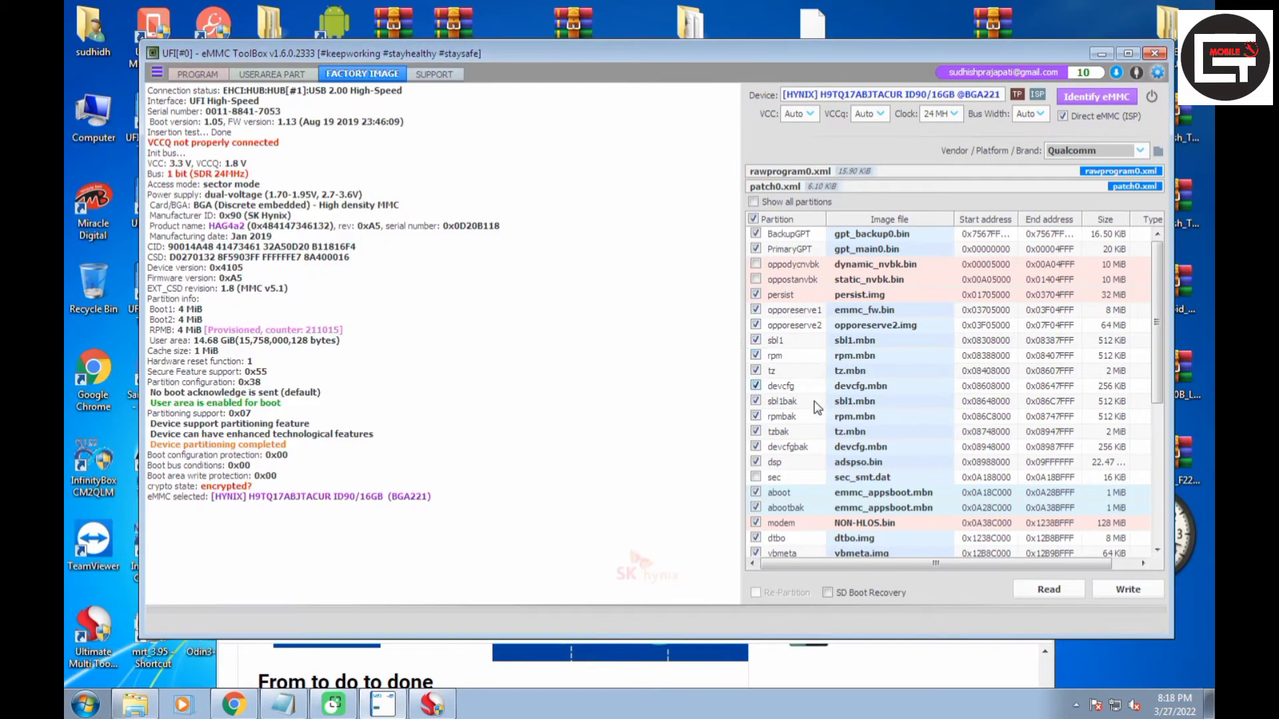
click(1135, 593)
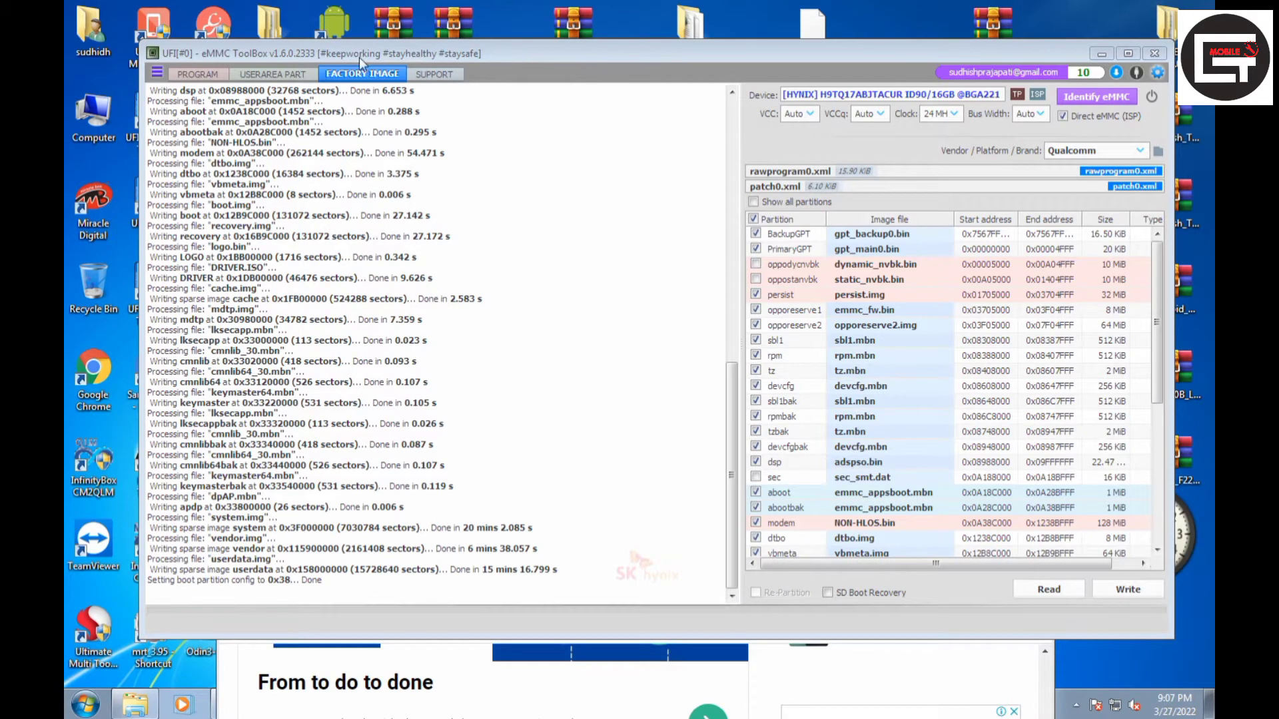
Step: Open the user area partition view and identify the eMMC again to read its partitions and Android system info
click(242, 73)
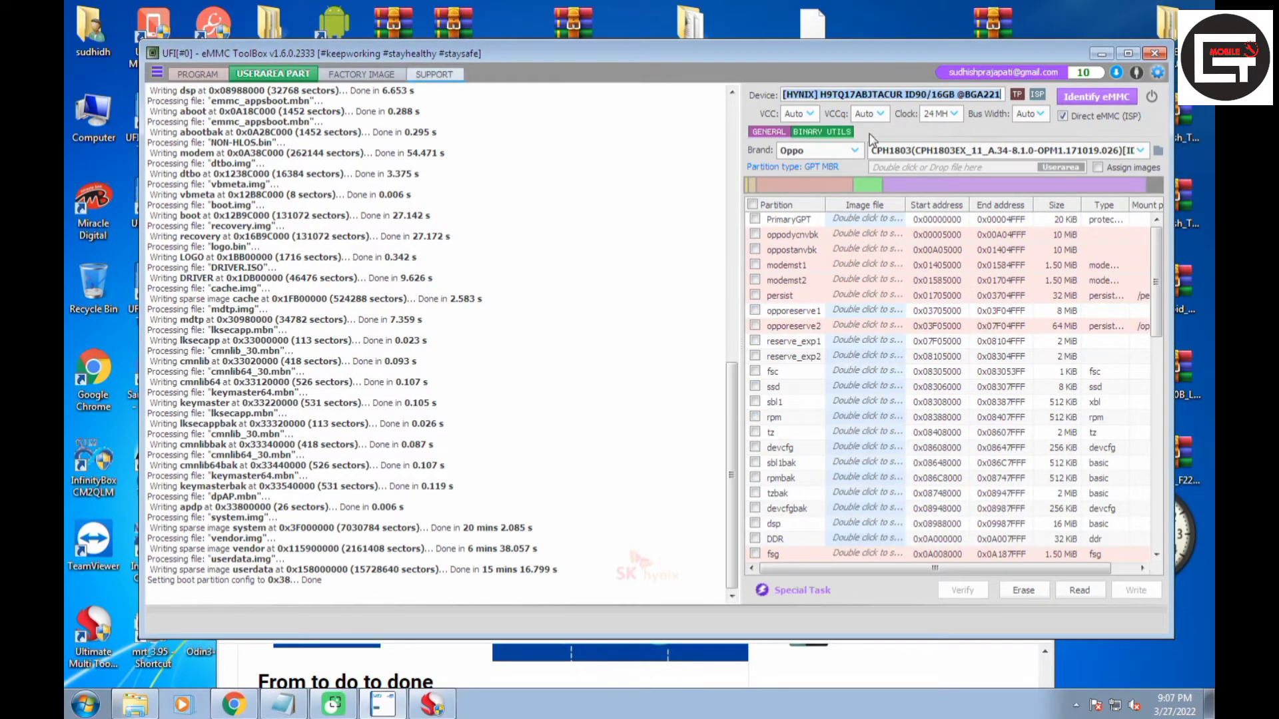
click(1114, 99)
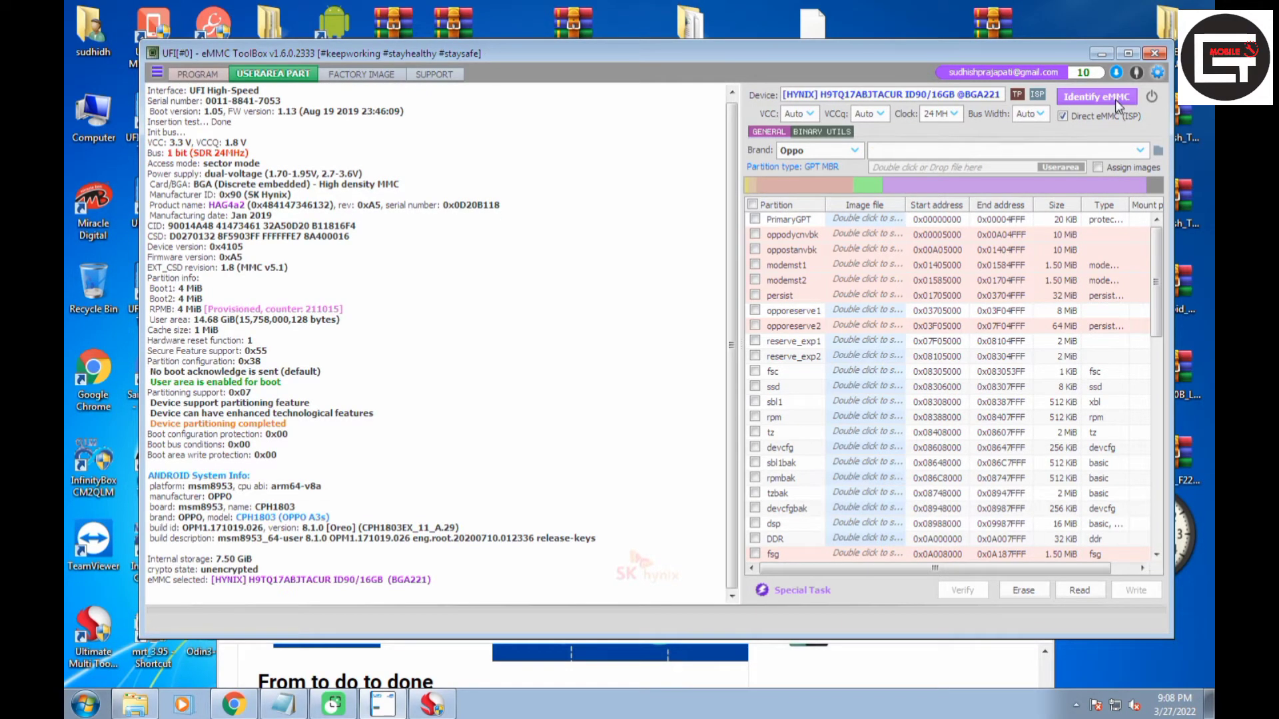
click(1134, 149)
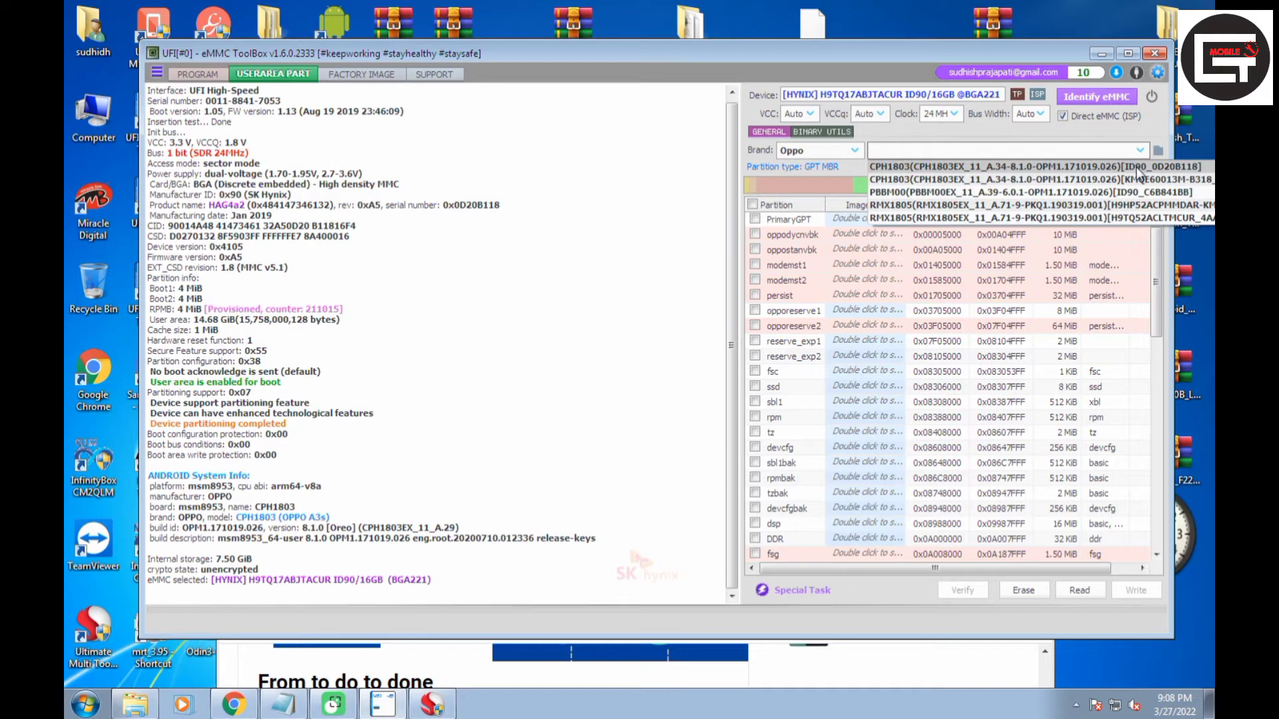
click(1136, 167)
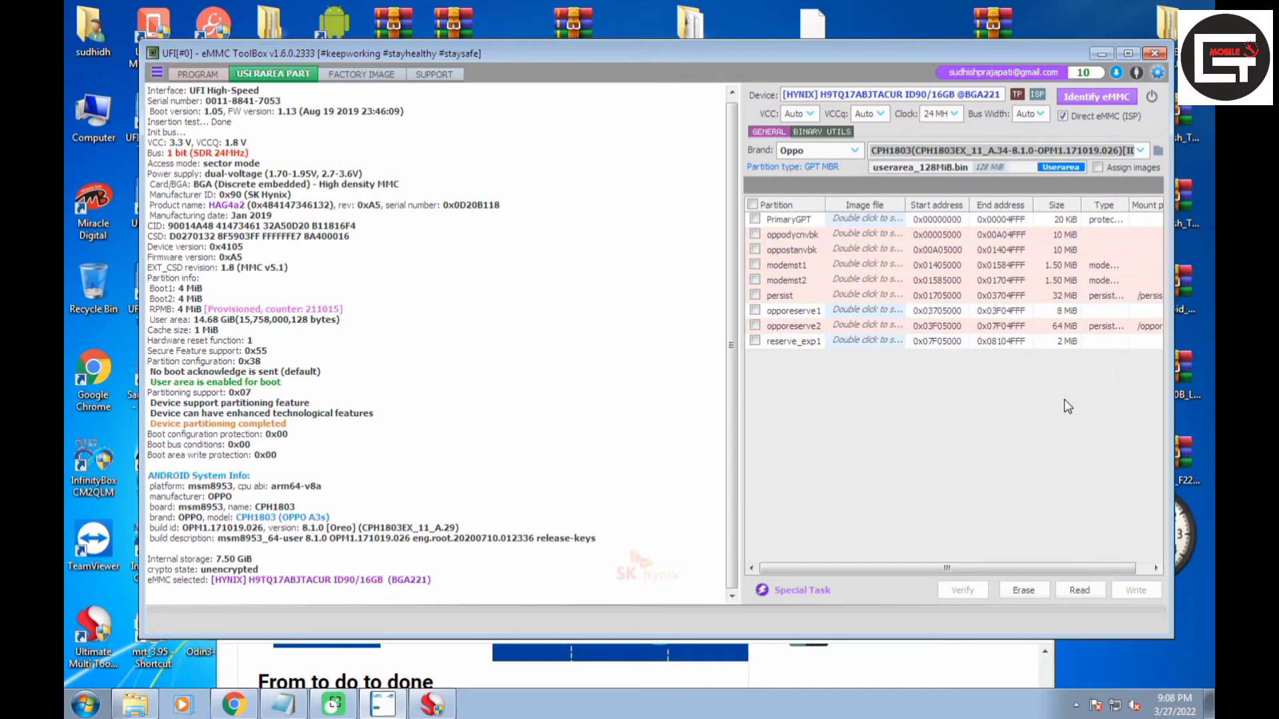
click(1118, 96)
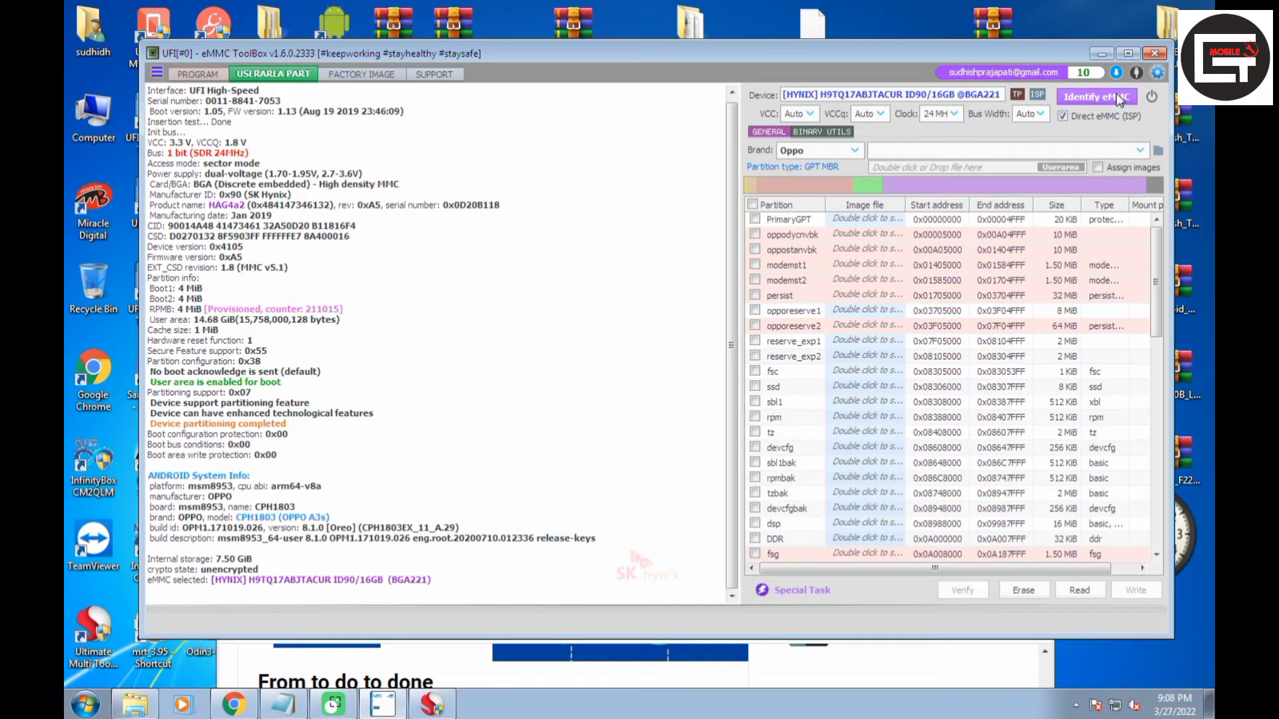
Step: Load the saved CPH1803EX_11_A.34 ID90 backup and assign its images to the oppodycnvbk through opporeserve2 partitions
click(1099, 151)
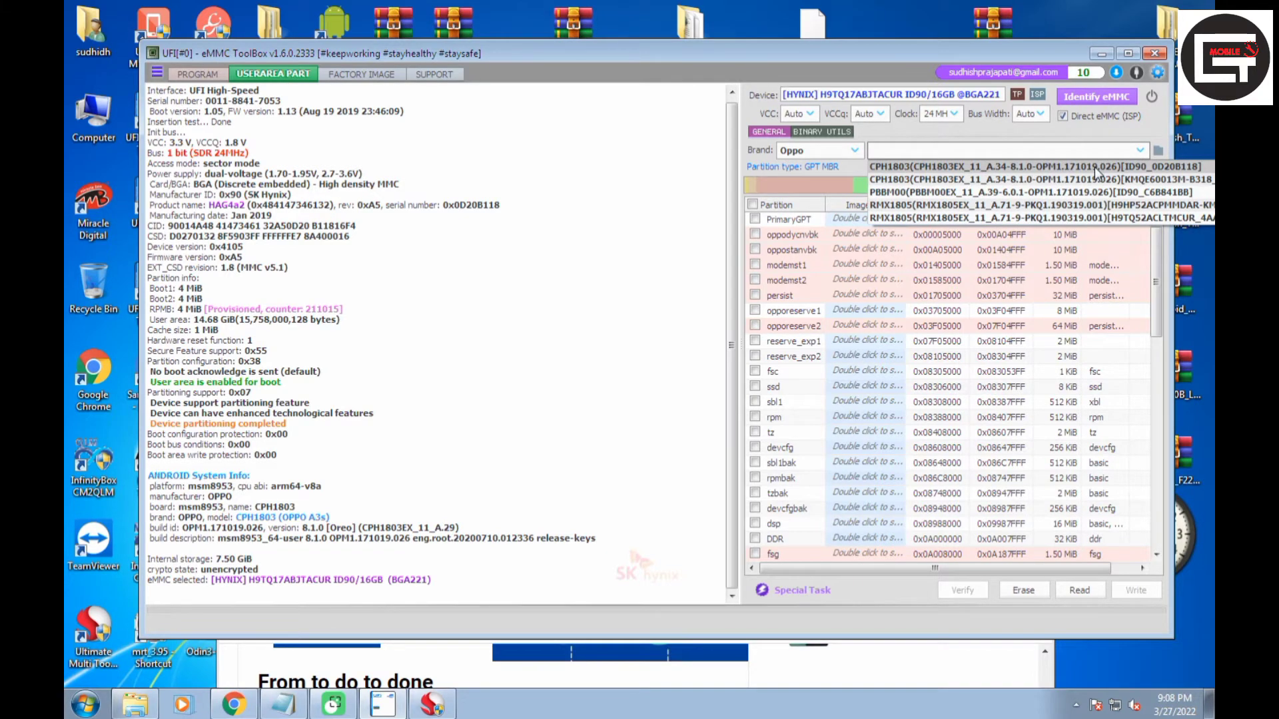
click(1095, 166)
click(1096, 167)
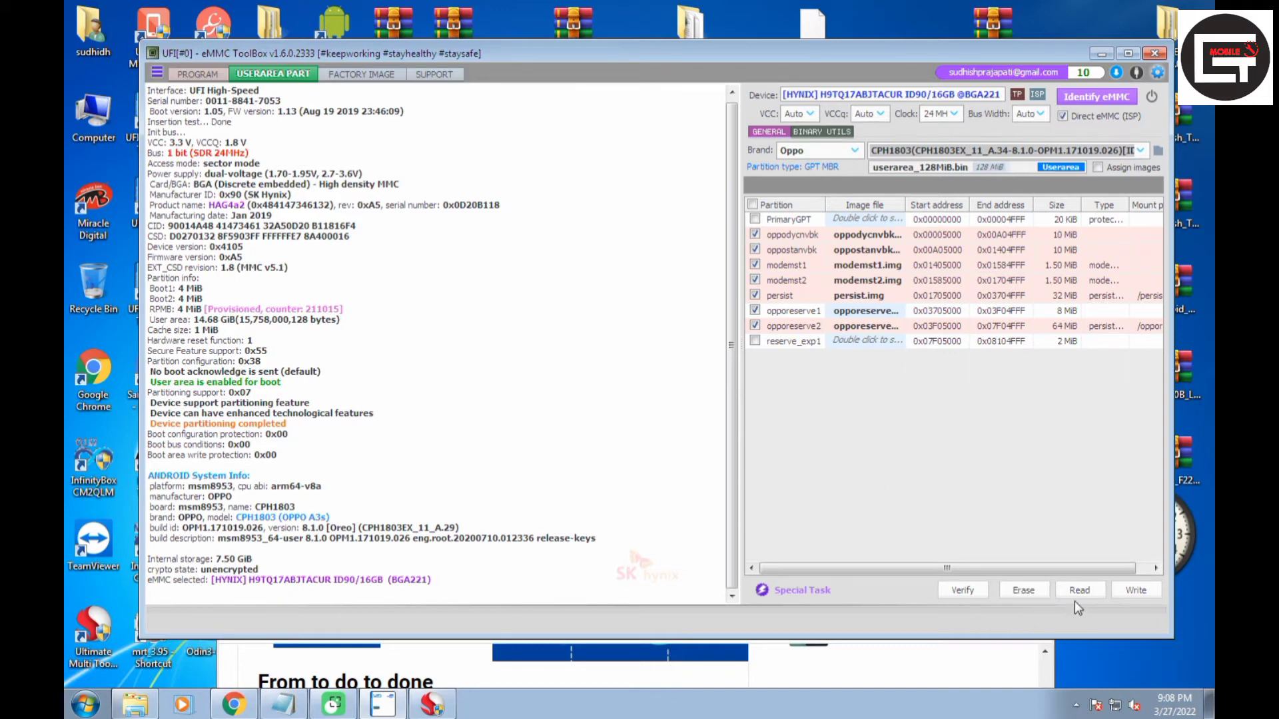
Step: Write the checked oppodycnvbk through opporeserve2 backup images to the eMMC
click(1142, 590)
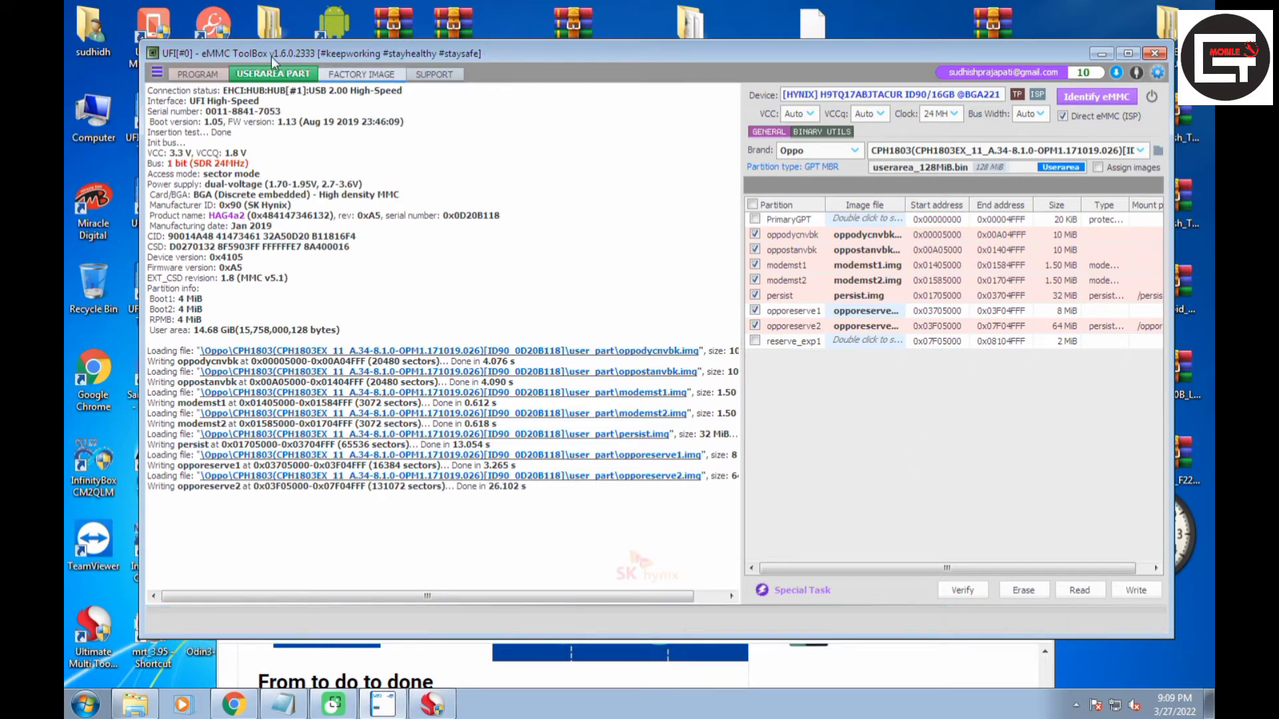
Step: Identify the eMMC again and realign the /data partition, resizing its filesystem as well
click(1077, 100)
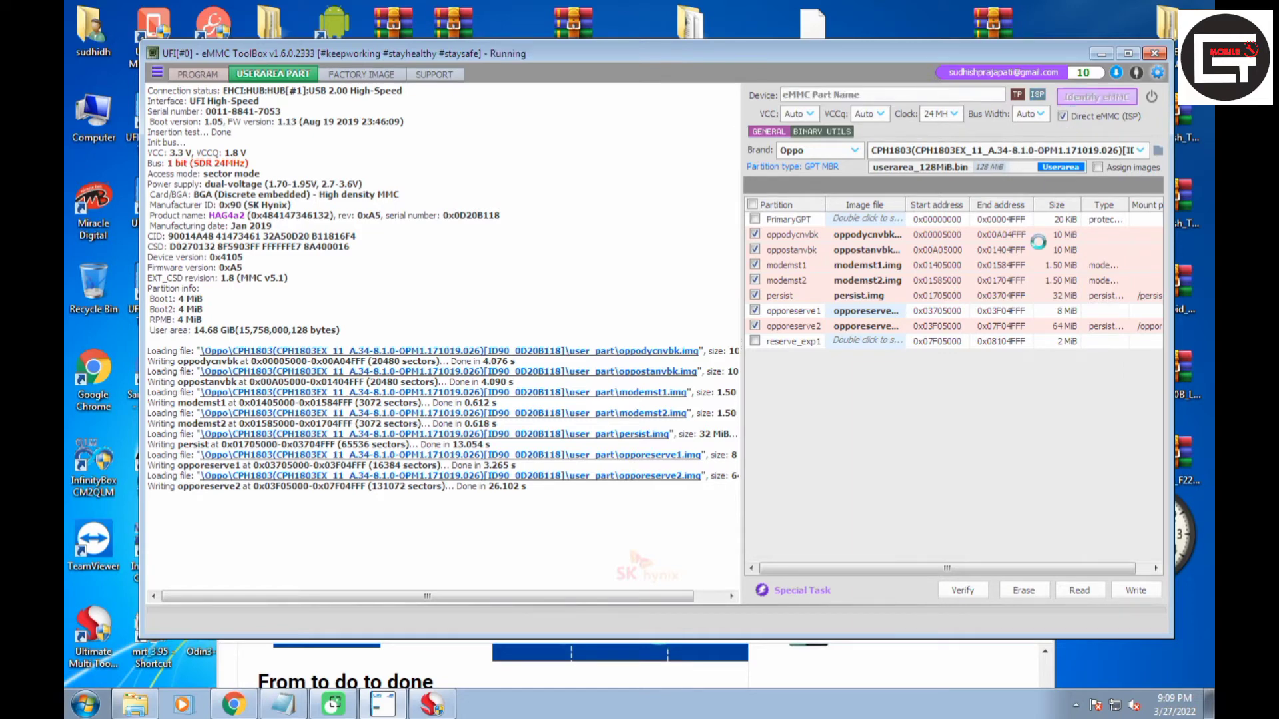
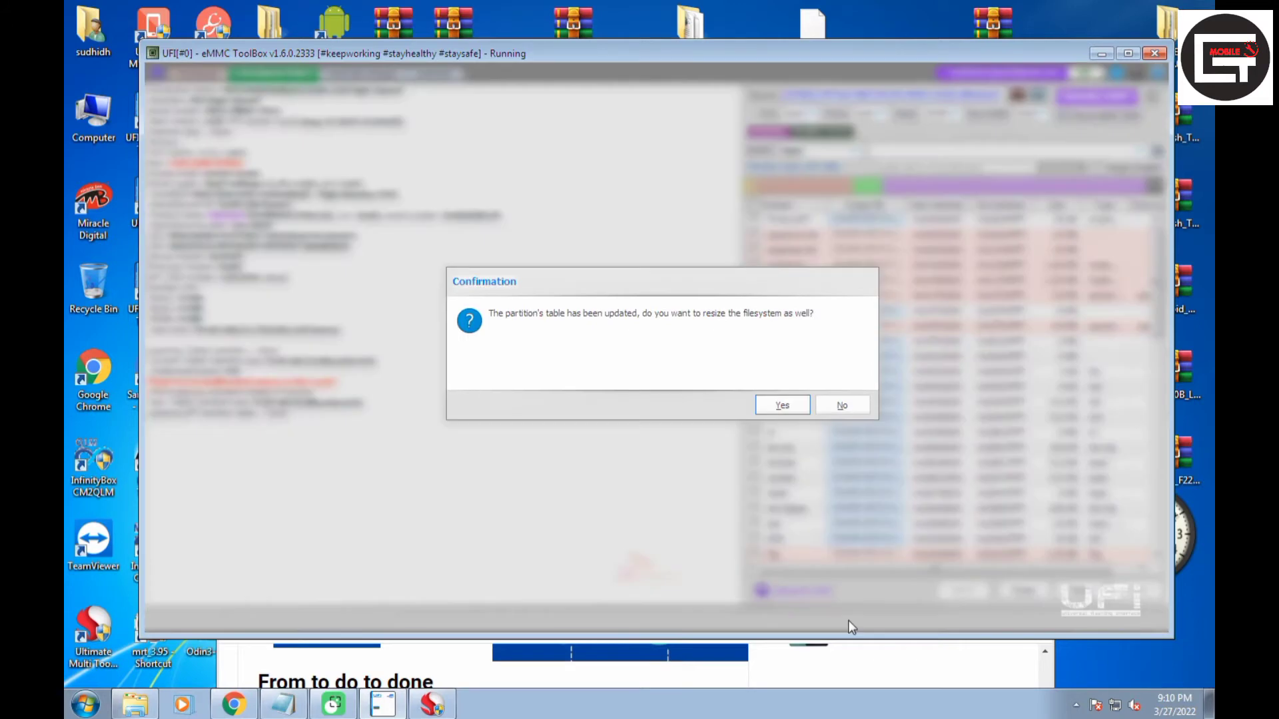
click(783, 407)
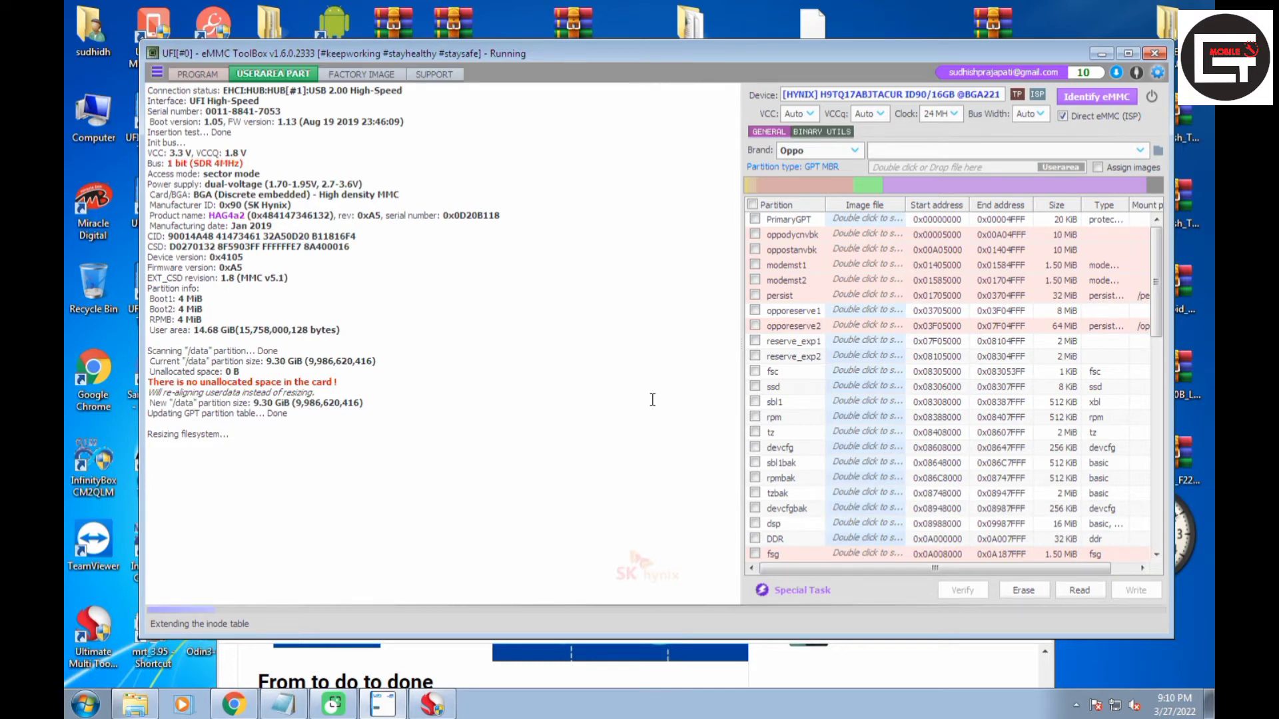
Step: Open the UFI program folder on Local Disk (C:) in the file explorer
double_click(103, 118)
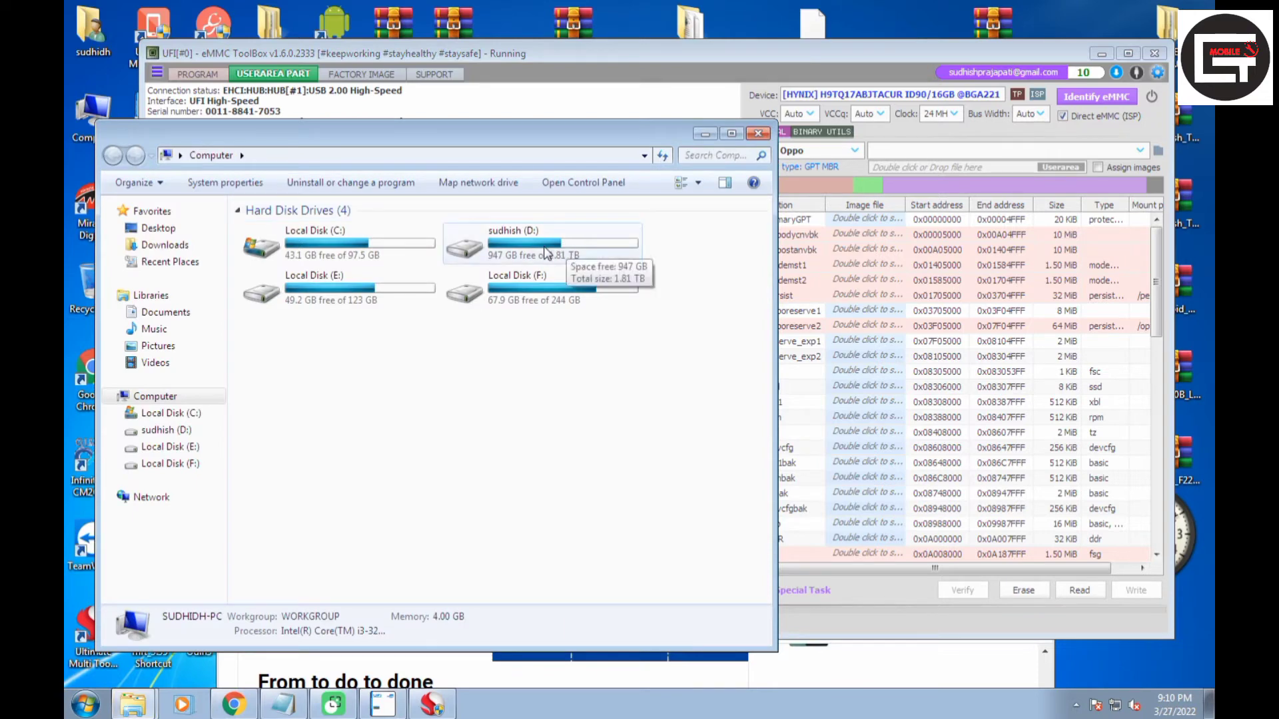
double_click(341, 243)
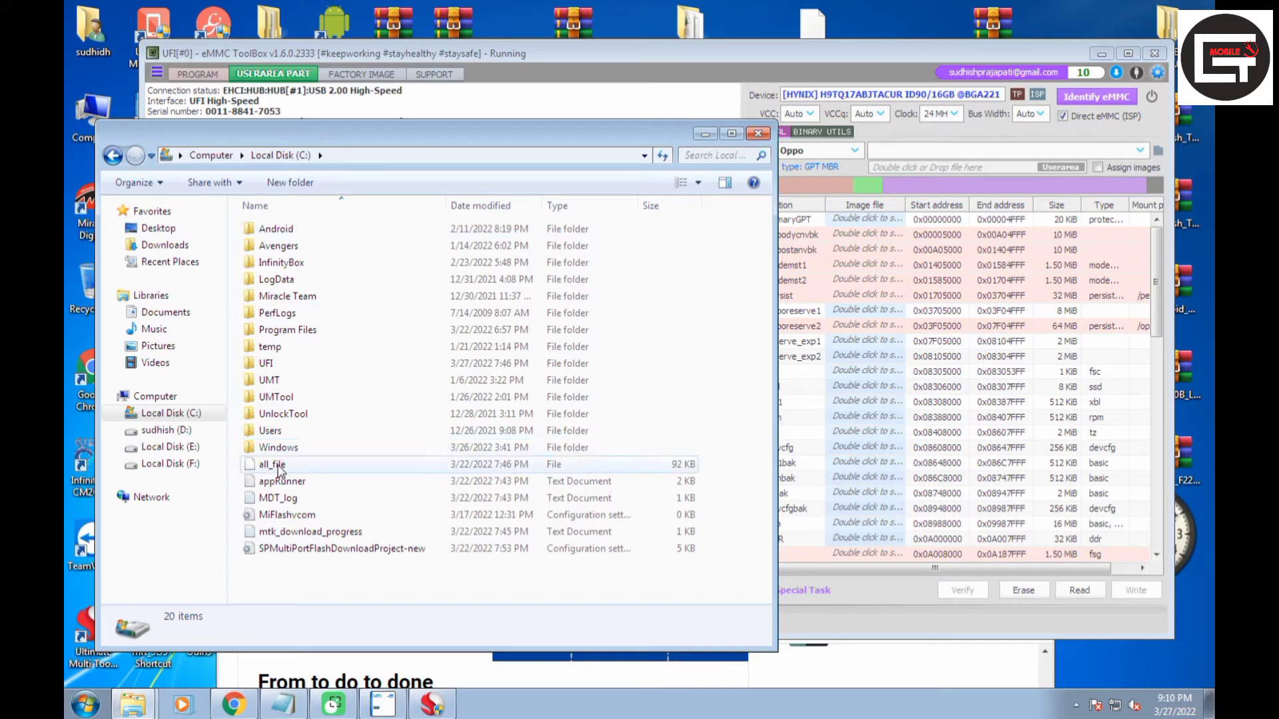
click(273, 366)
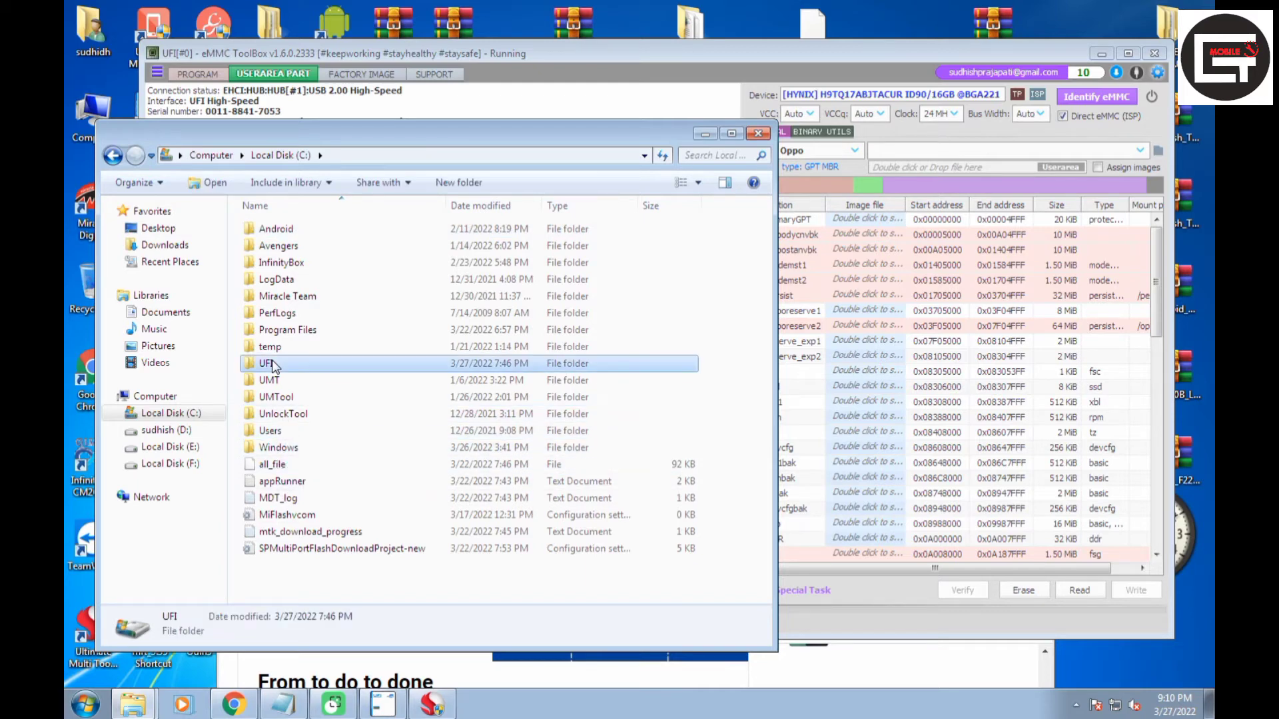
double_click(273, 366)
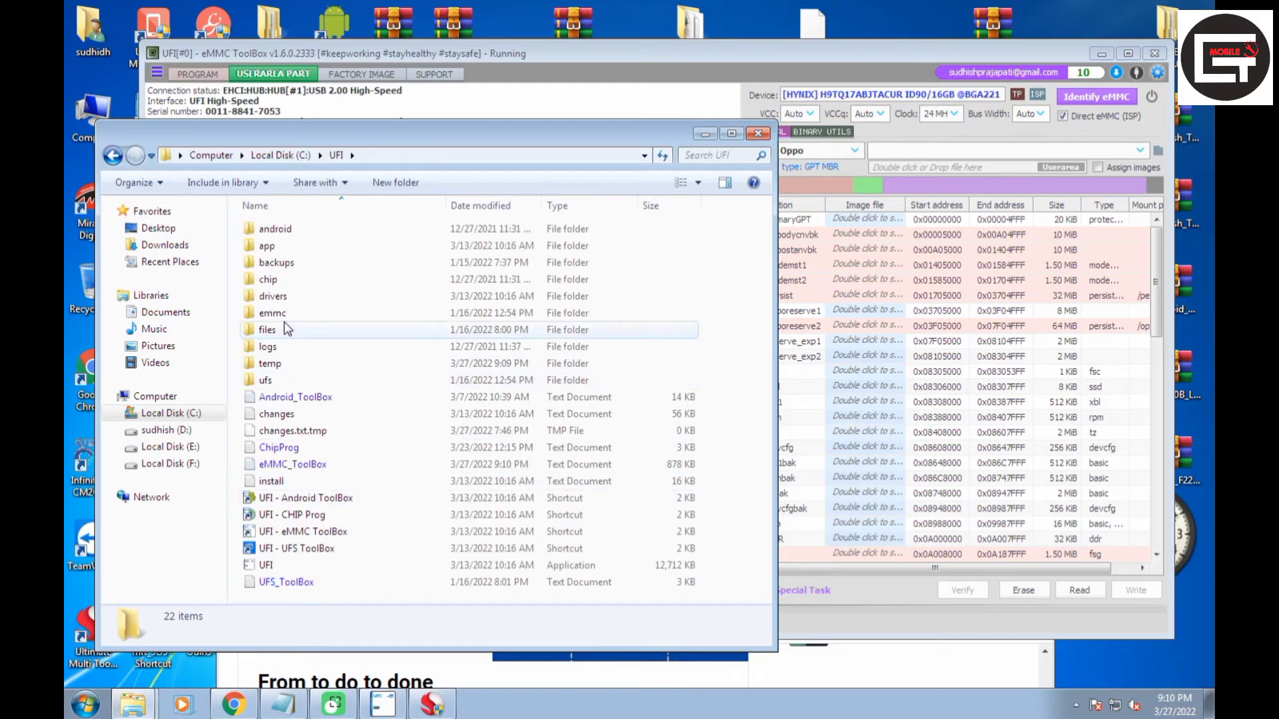
Step: Look through the UFI folder's android and files\UFS subfolders for the saved backup
double_click(276, 229)
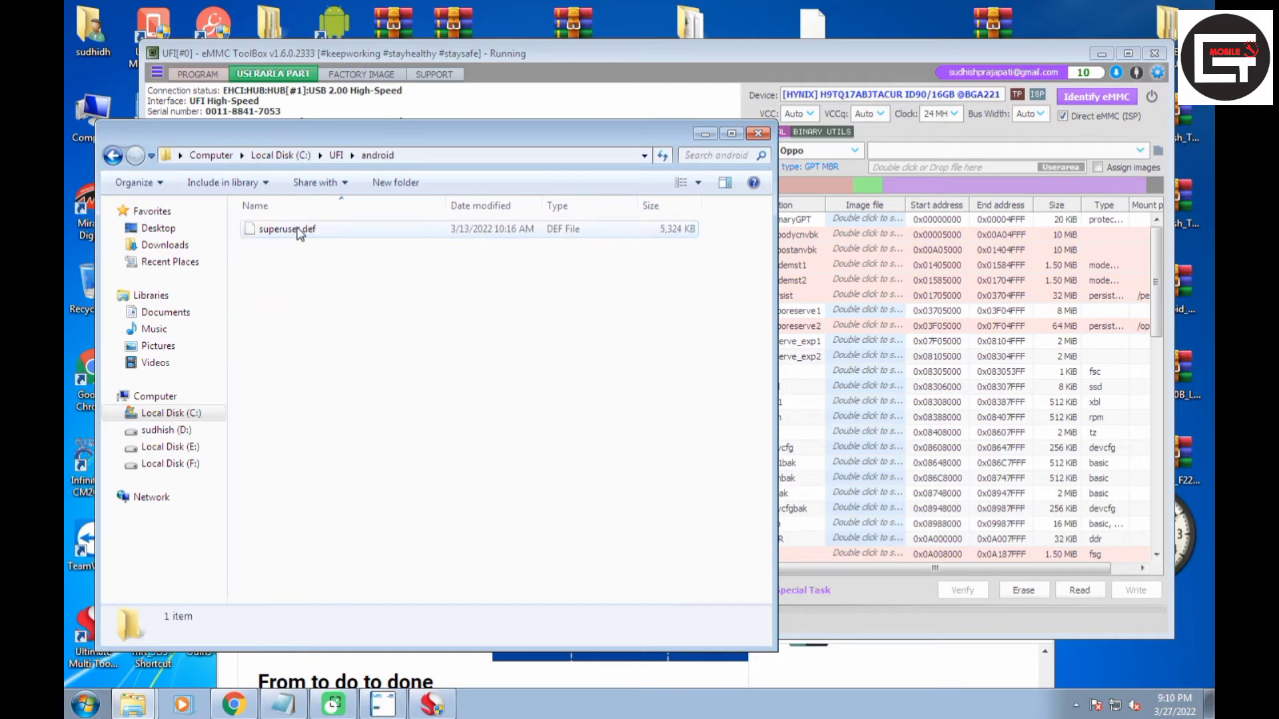
click(113, 157)
click(270, 333)
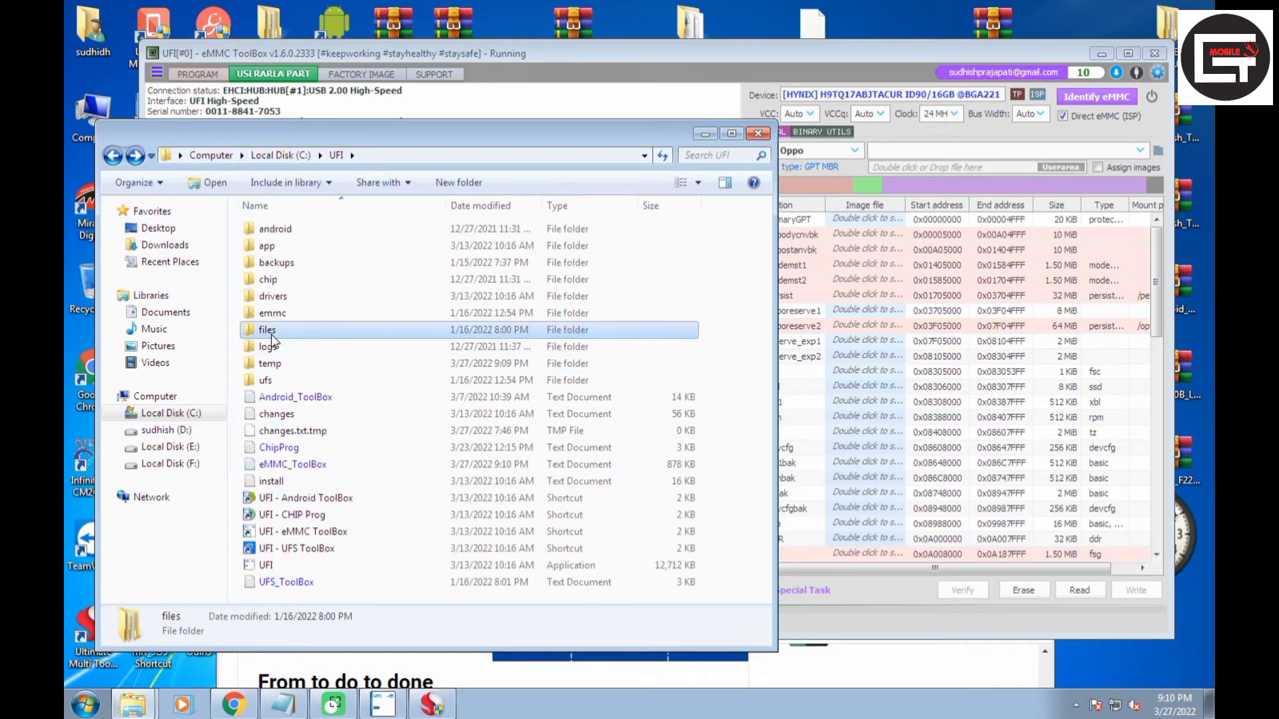
double_click(270, 333)
double_click(277, 264)
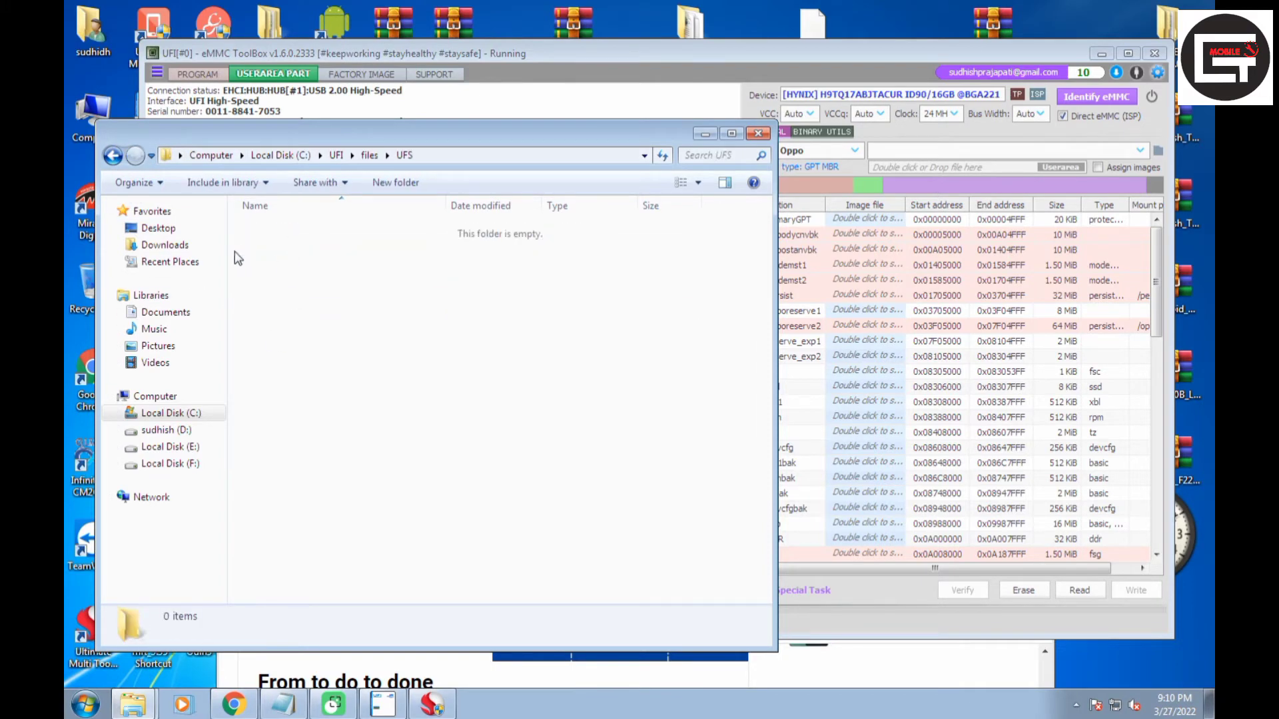
click(113, 156)
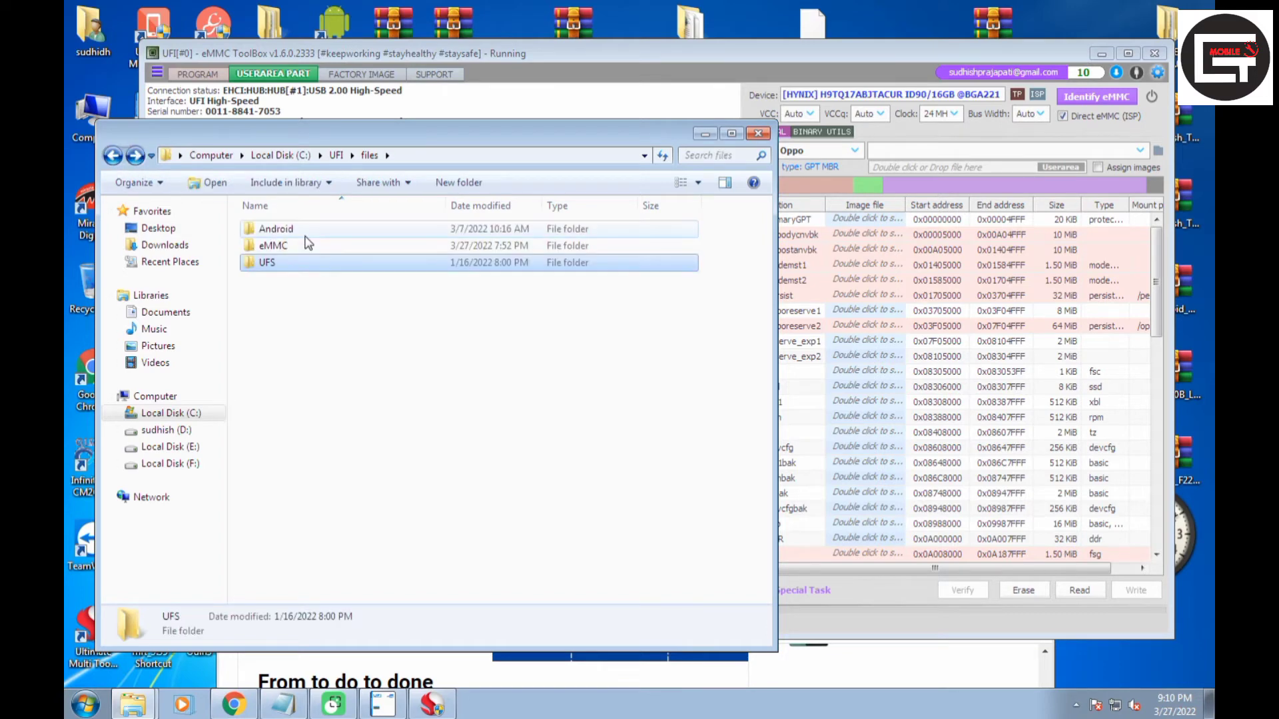
Step: Check the Oppo folder under files\Android for the saved backup and return to the files folder
double_click(306, 230)
scroll(343, 399, down, 5)
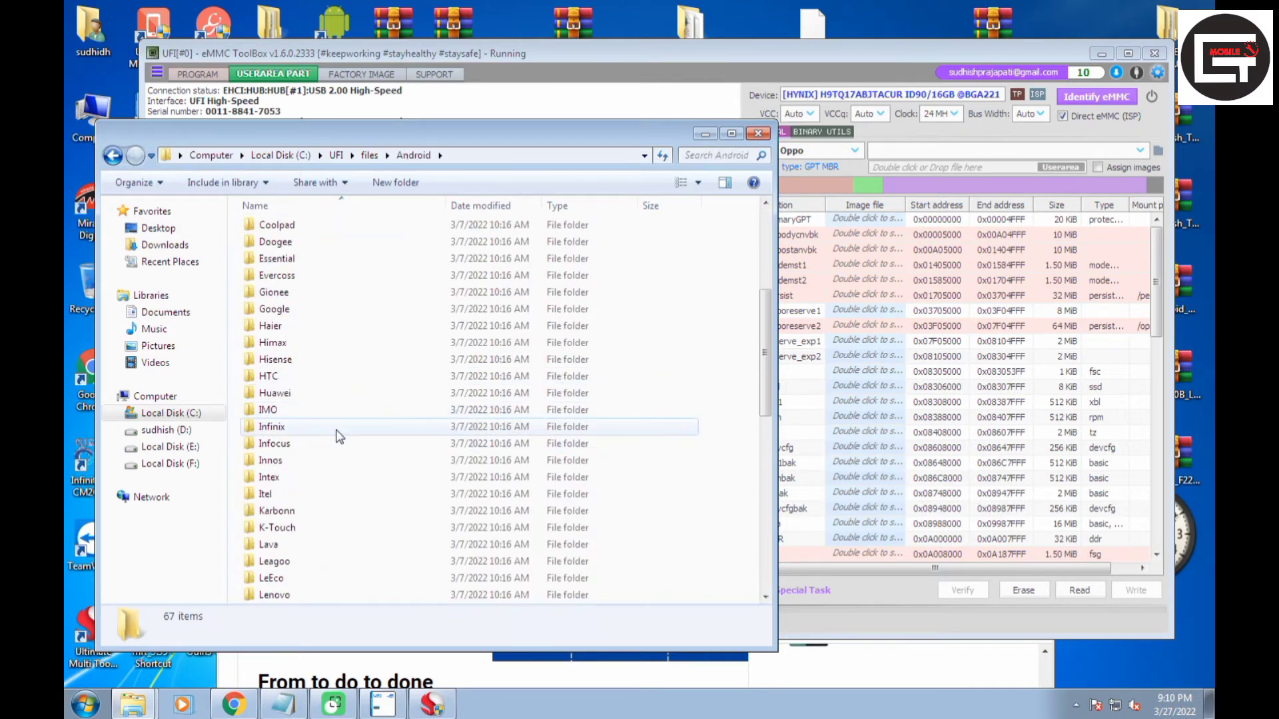
scroll(340, 436, down, 10)
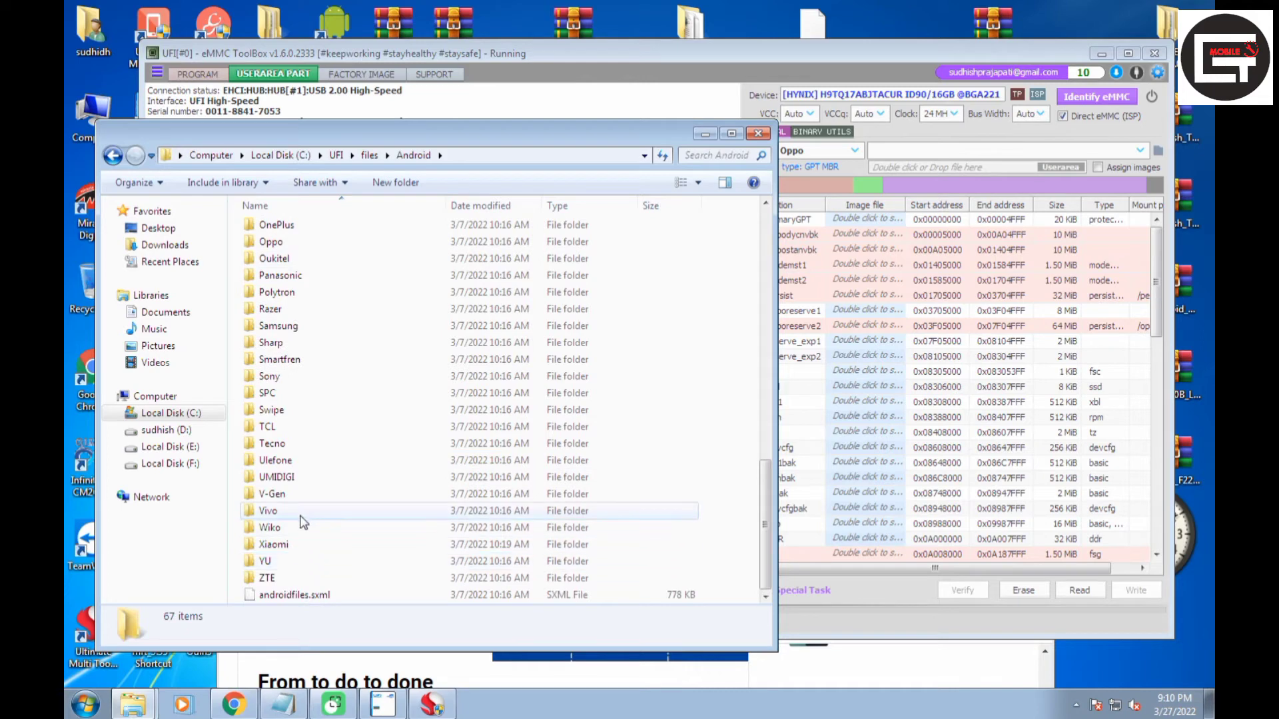
double_click(270, 241)
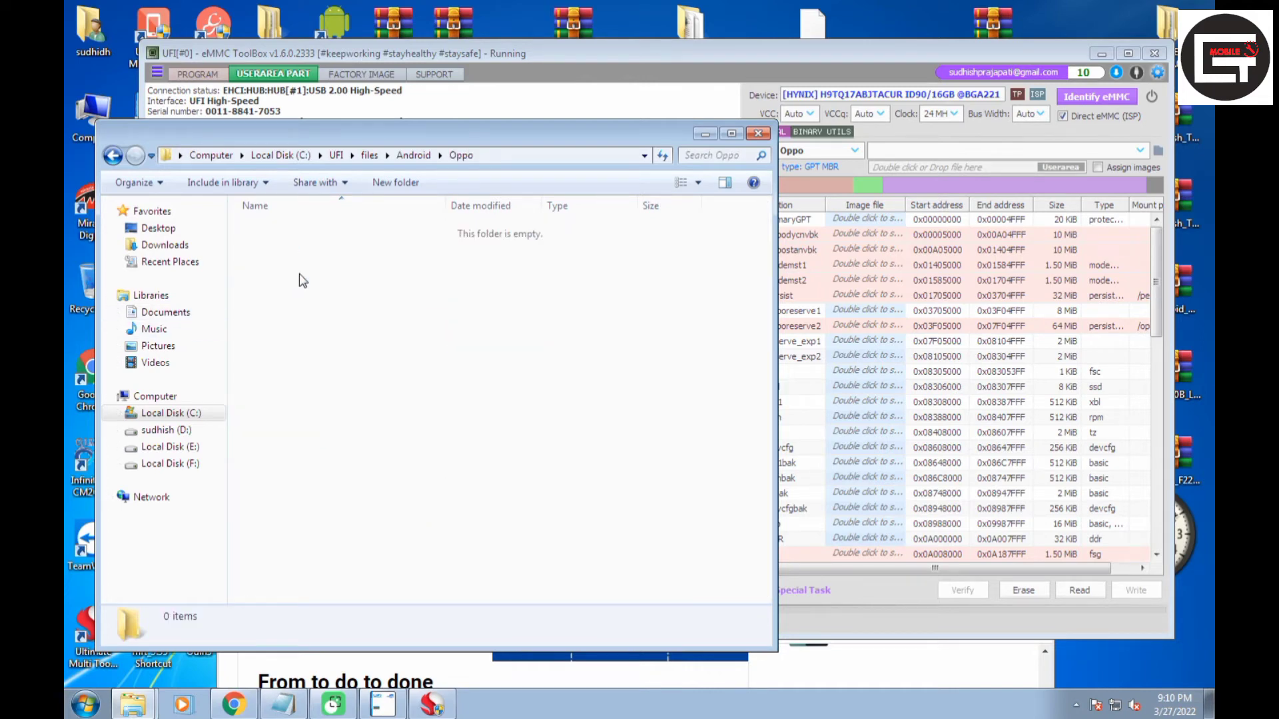
click(115, 155)
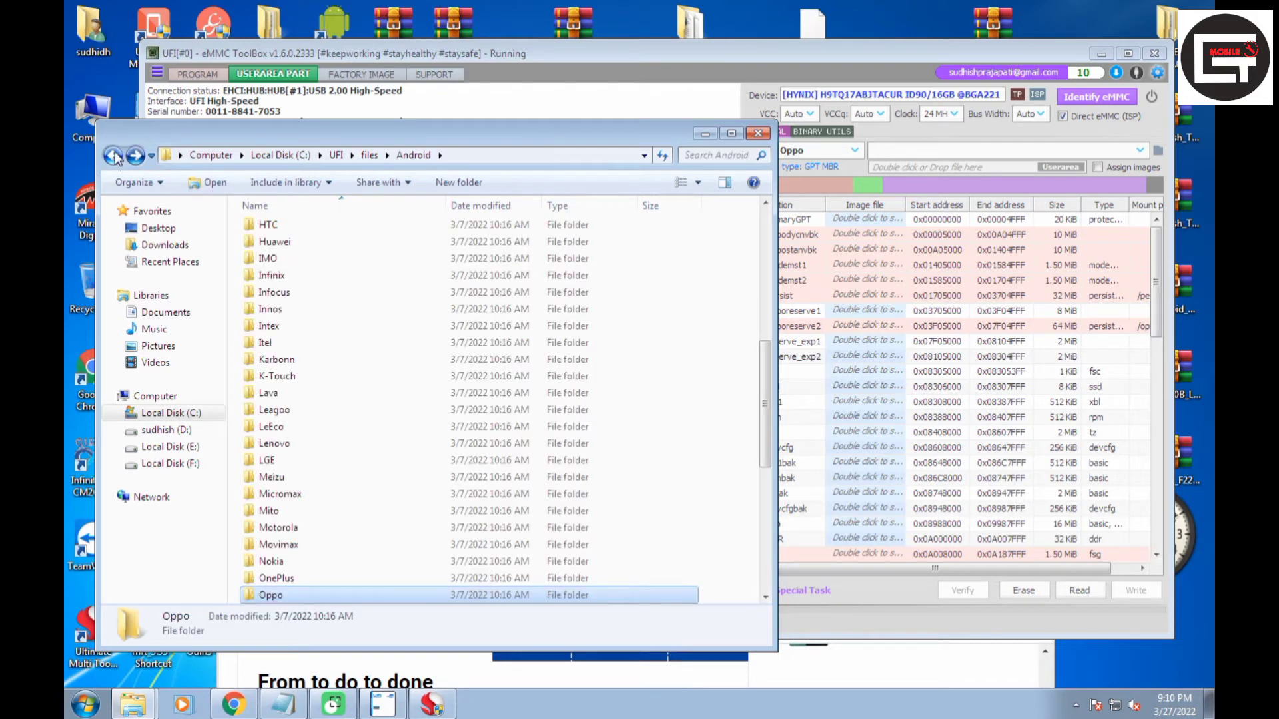
click(114, 156)
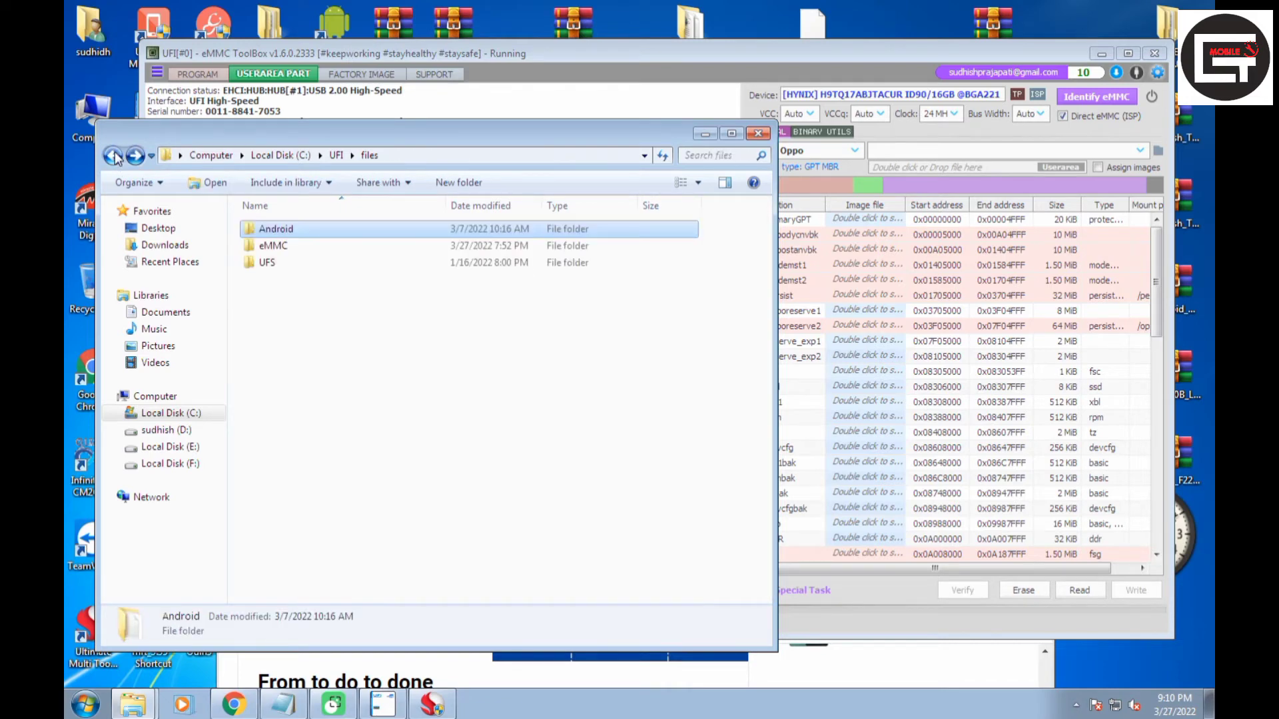
Step: Open the CPH1803EX_11_A.34 ID90 backup under eMMC\Oppo and examine the images in its user_part folder
double_click(311, 248)
scroll(416, 592, down, 7)
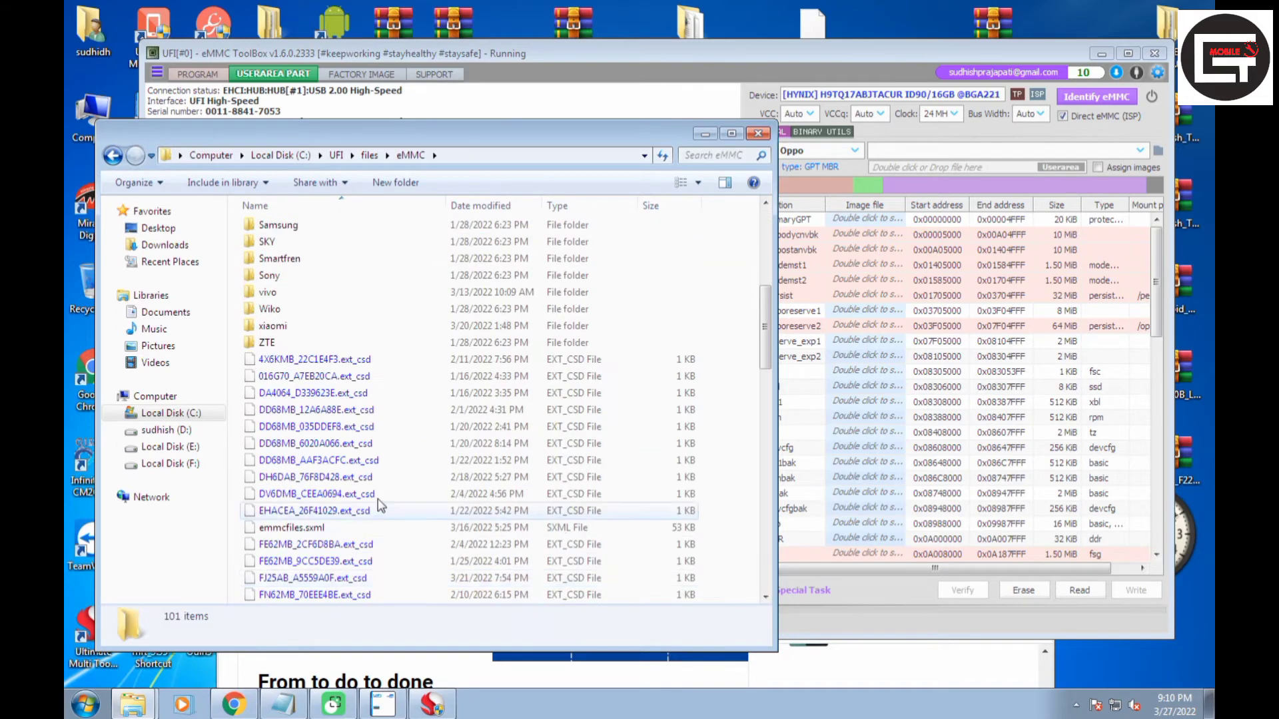
scroll(283, 263, up, 3)
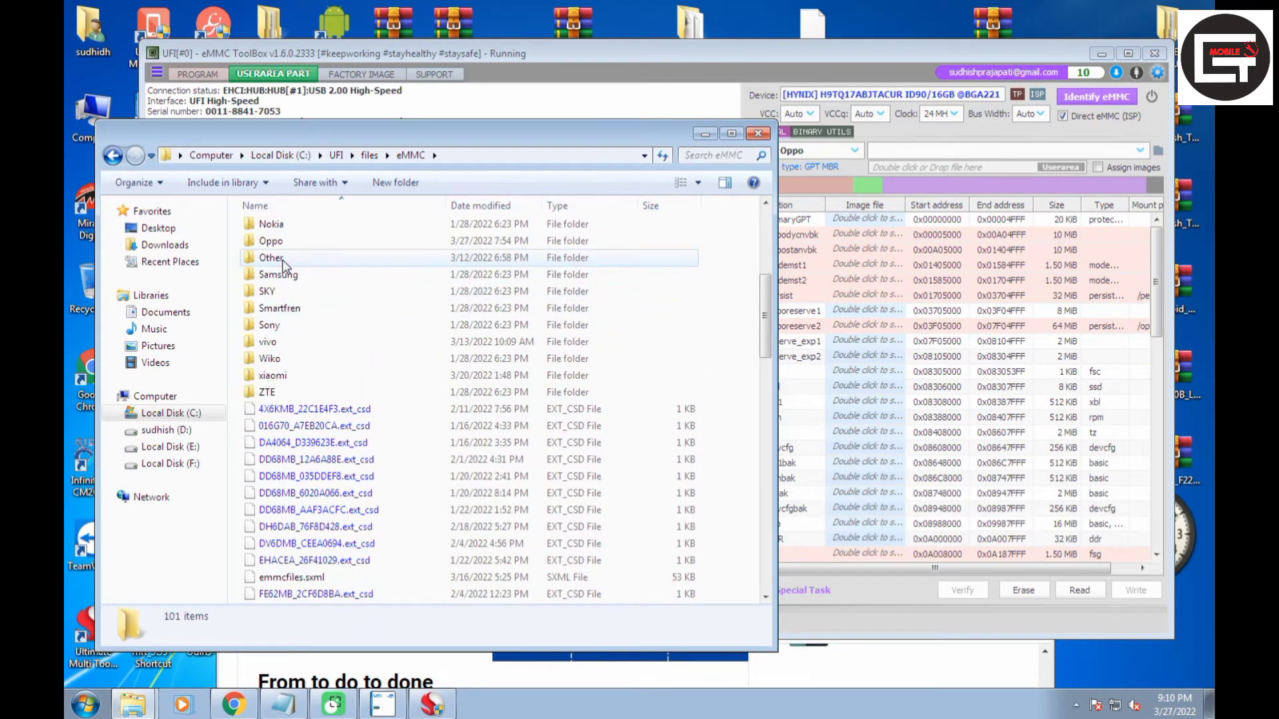
double_click(282, 246)
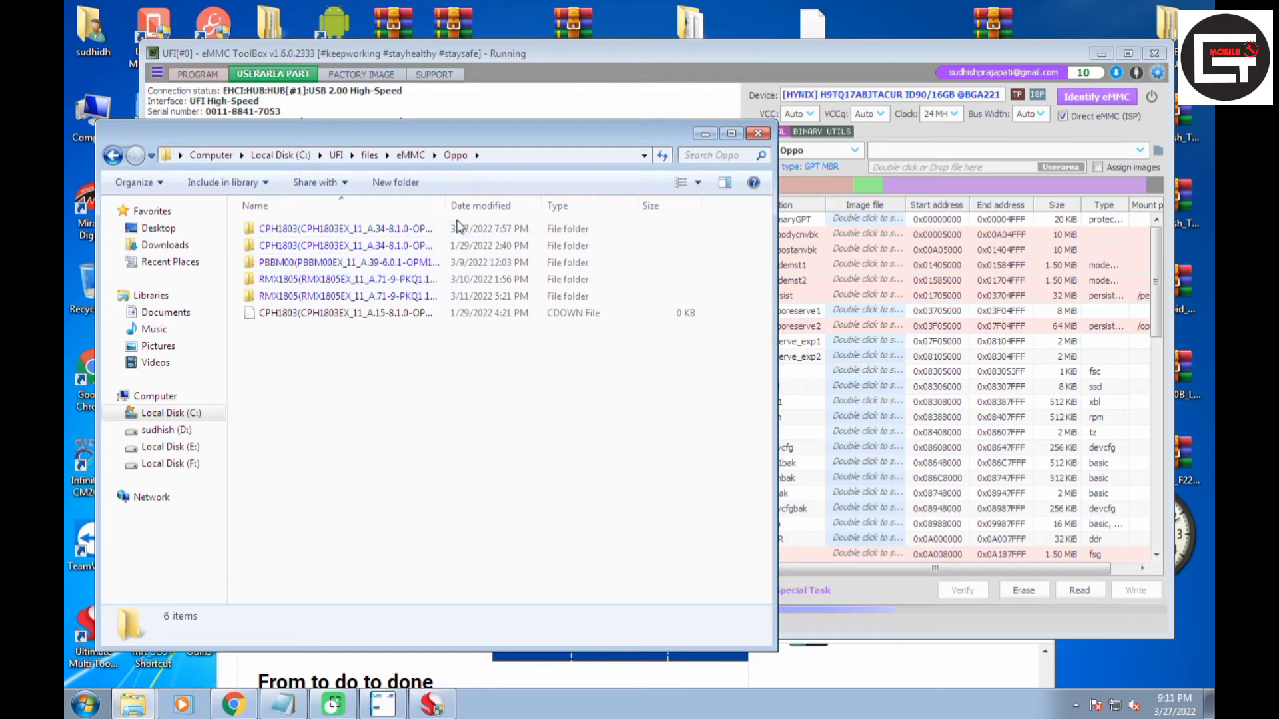
drag(446, 206, 660, 212)
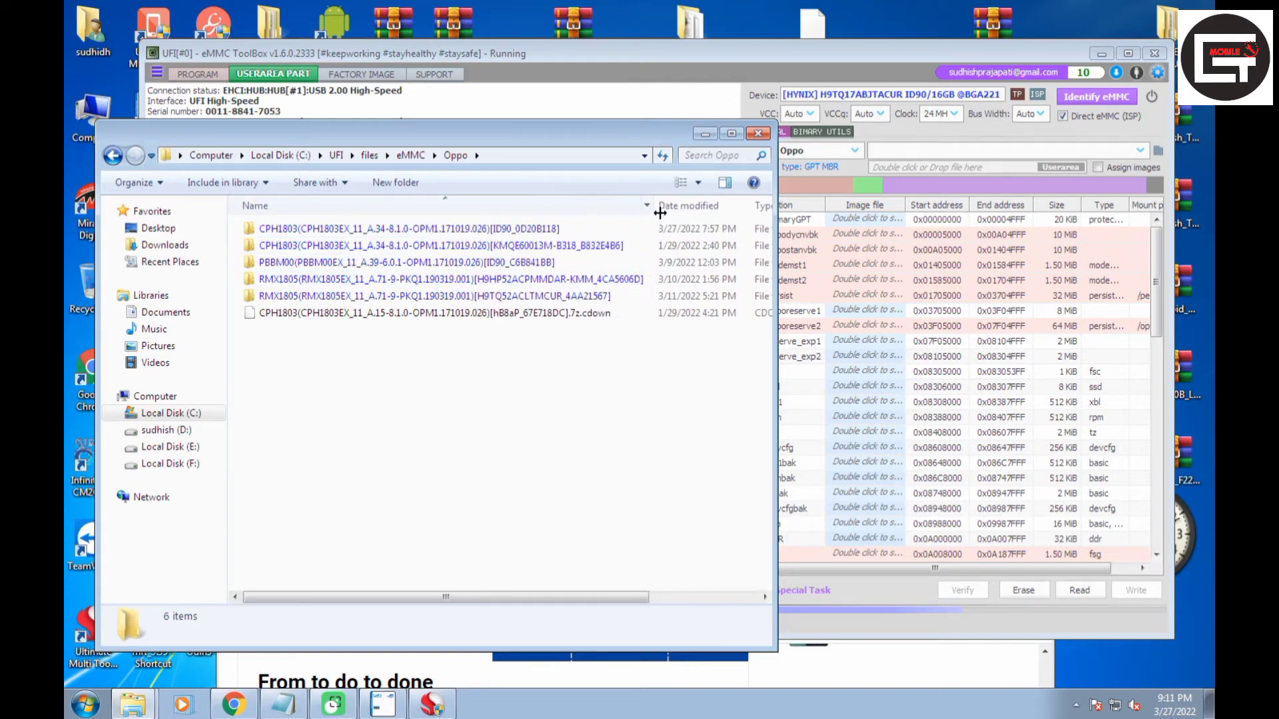
double_click(464, 229)
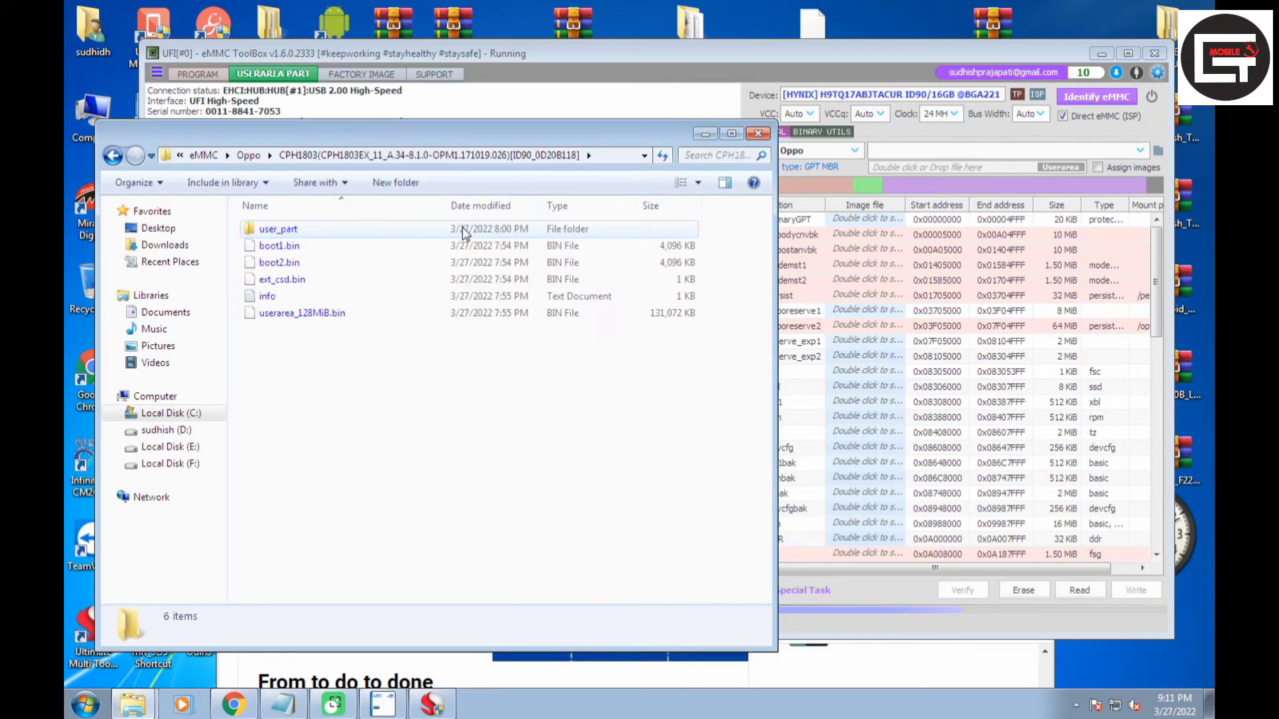
double_click(277, 229)
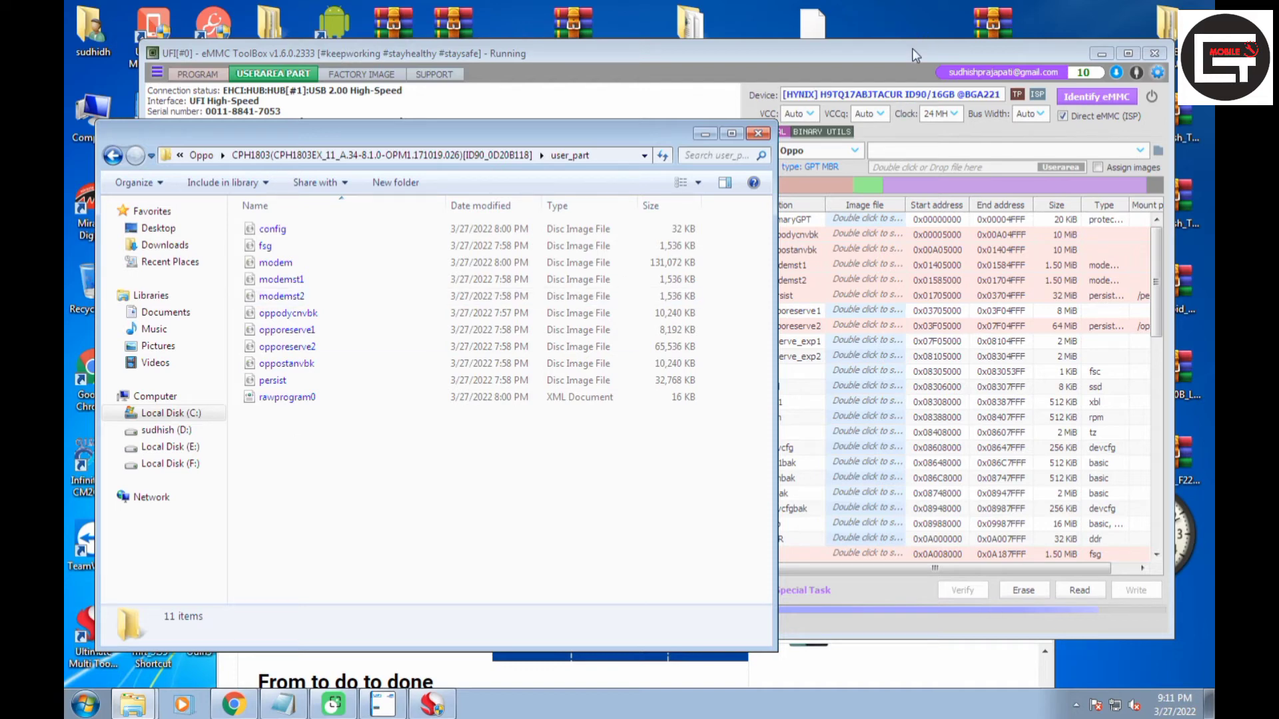
Step: Bring the eMMC ToolBox window forward and identify the eMMC again to read its Android system info and storage size
drag(912, 49, 987, 51)
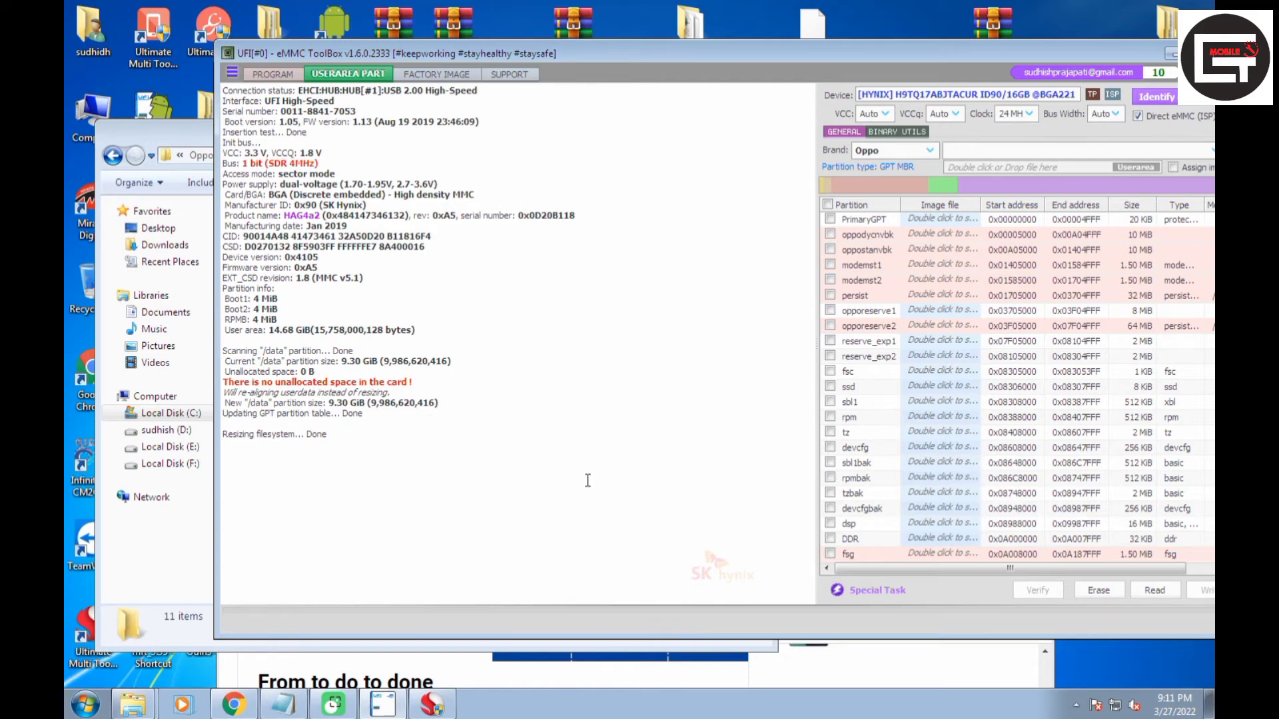
click(1158, 98)
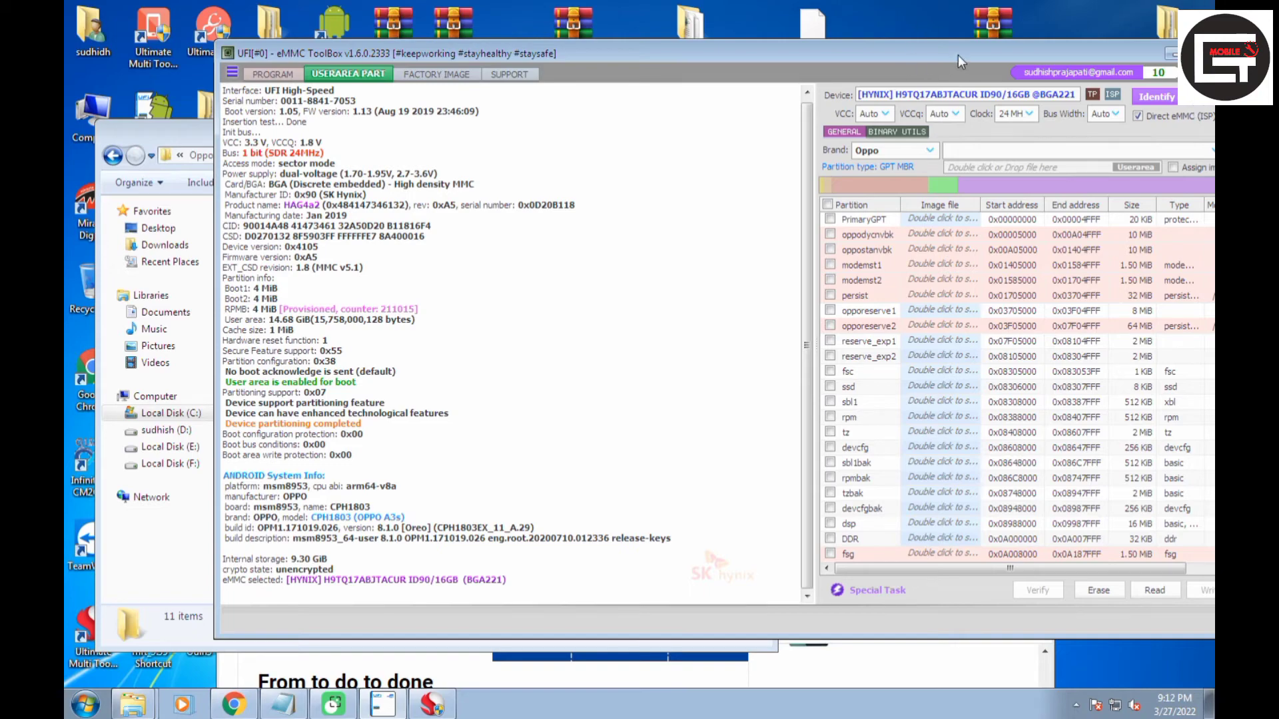
drag(921, 53, 620, 74)
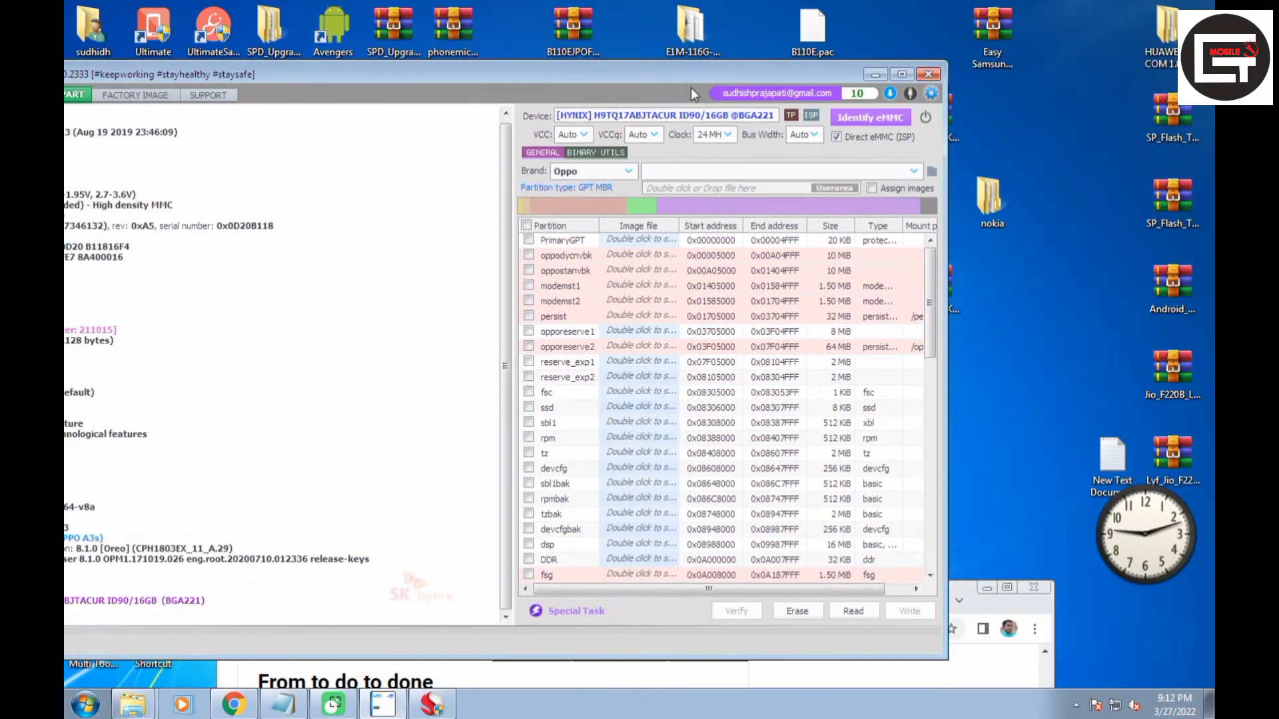
click(882, 116)
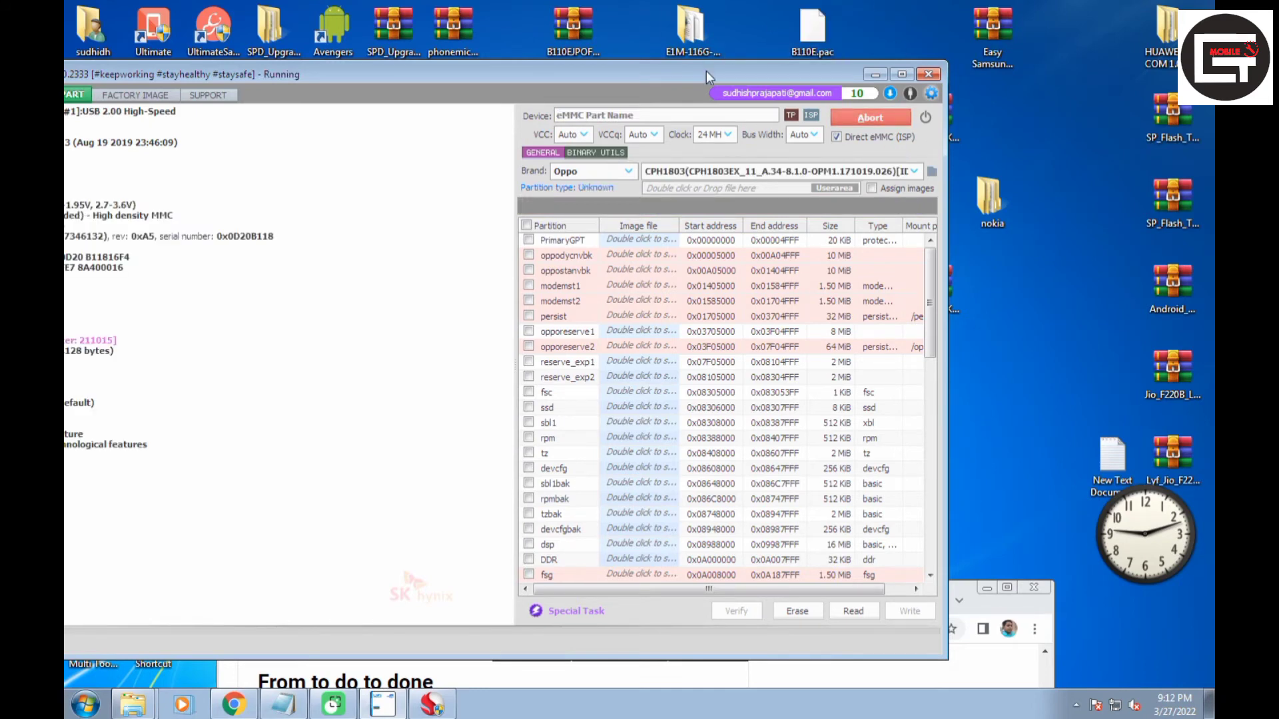
drag(546, 76, 818, 23)
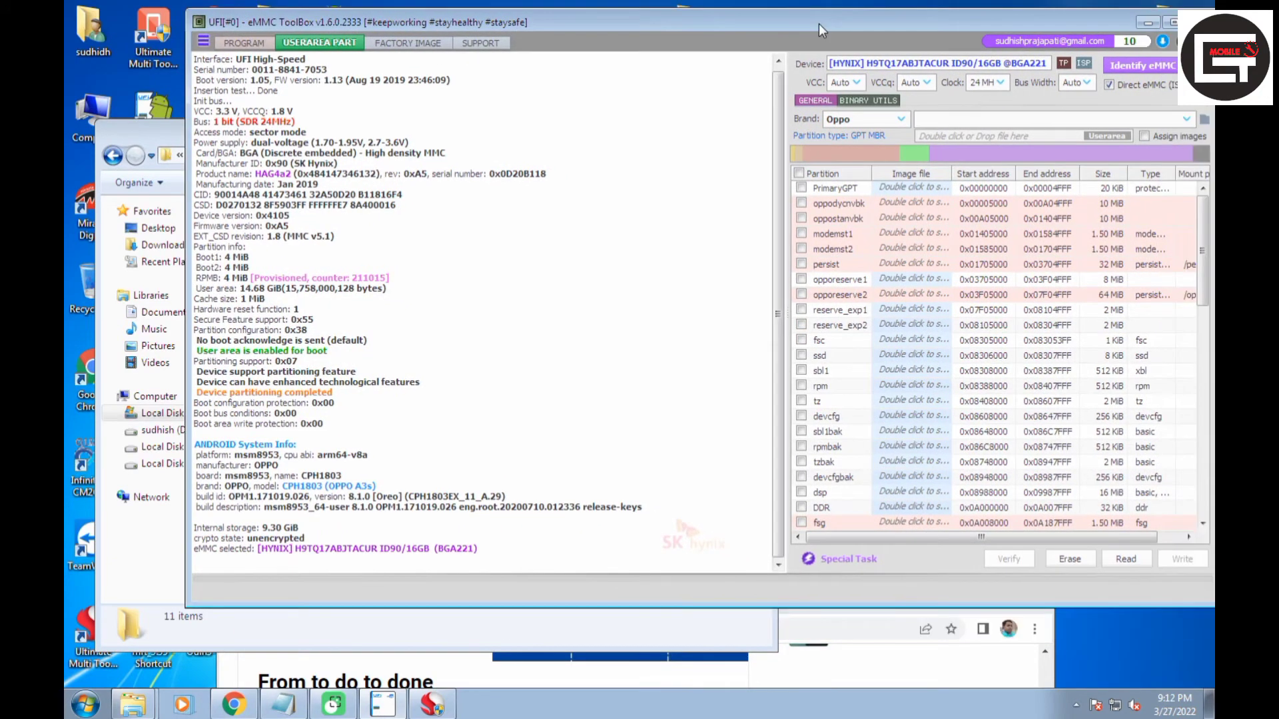
Step: Select the fsg partition and assign it the fsg image from the CPH1803EX_11_A.34 backup's user_part folder under eMMC\Oppo
click(163, 136)
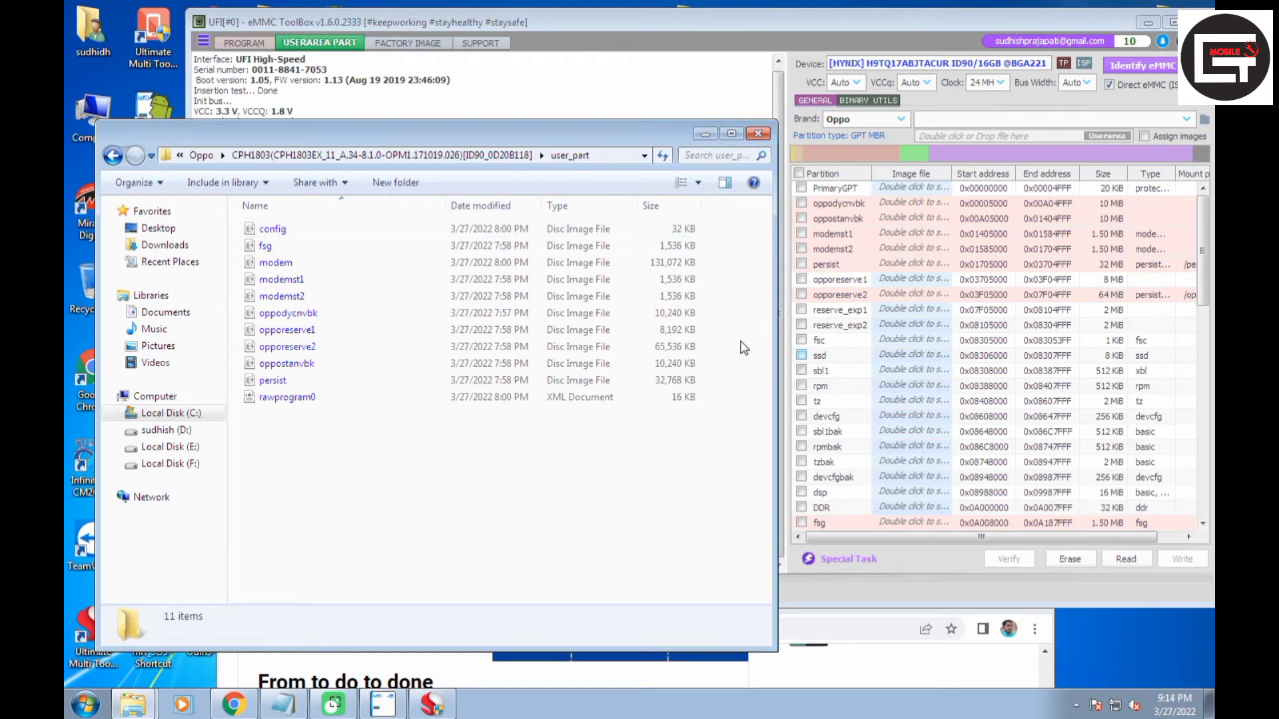
click(802, 523)
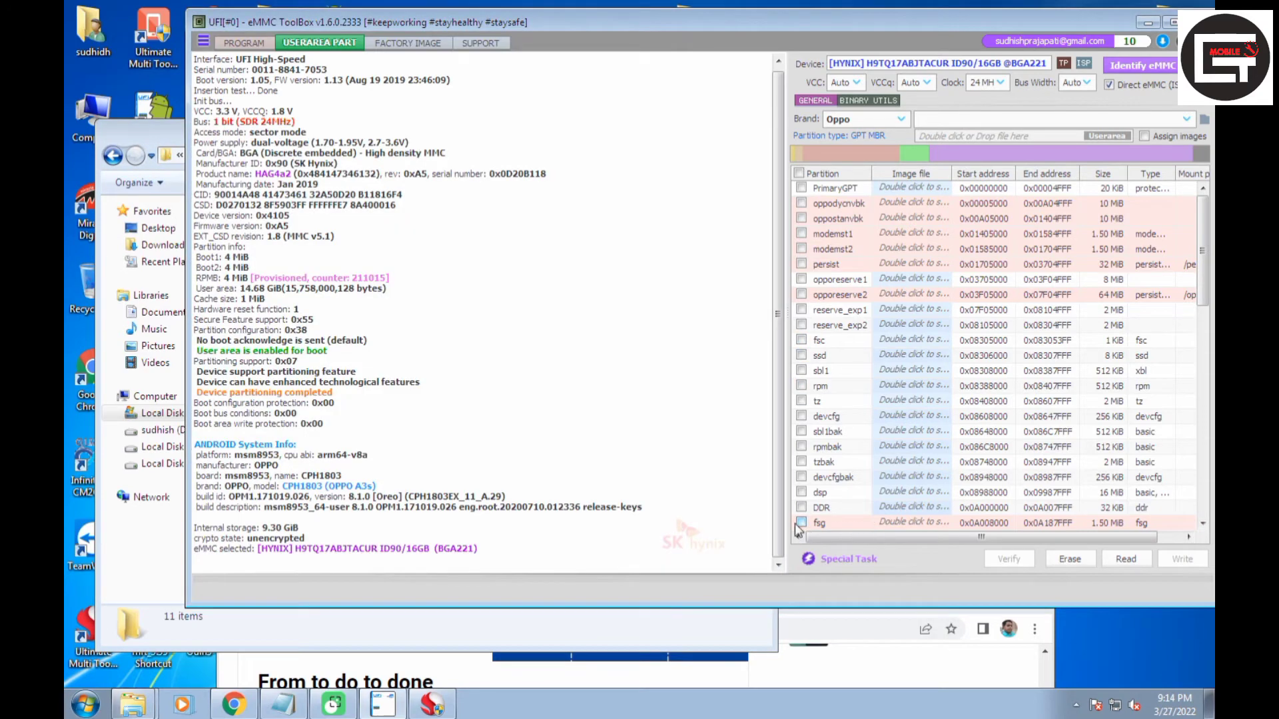
click(801, 523)
double_click(902, 523)
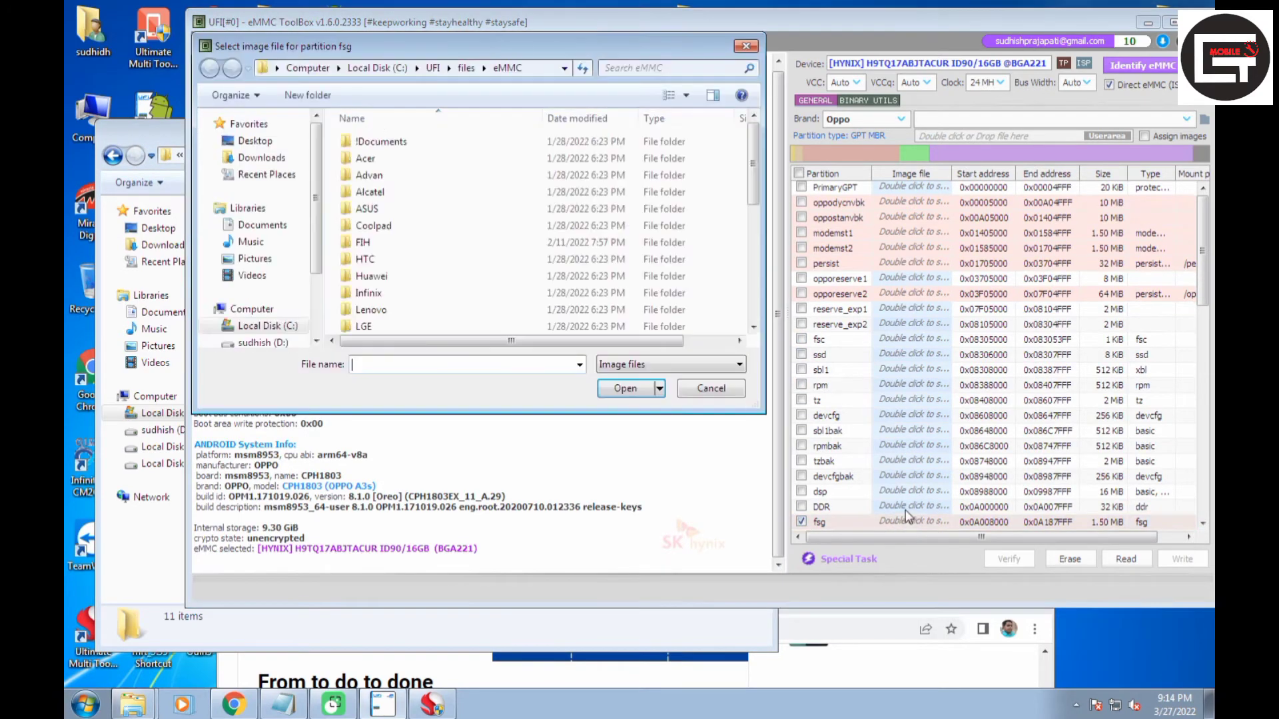
scroll(267, 254, down, 2)
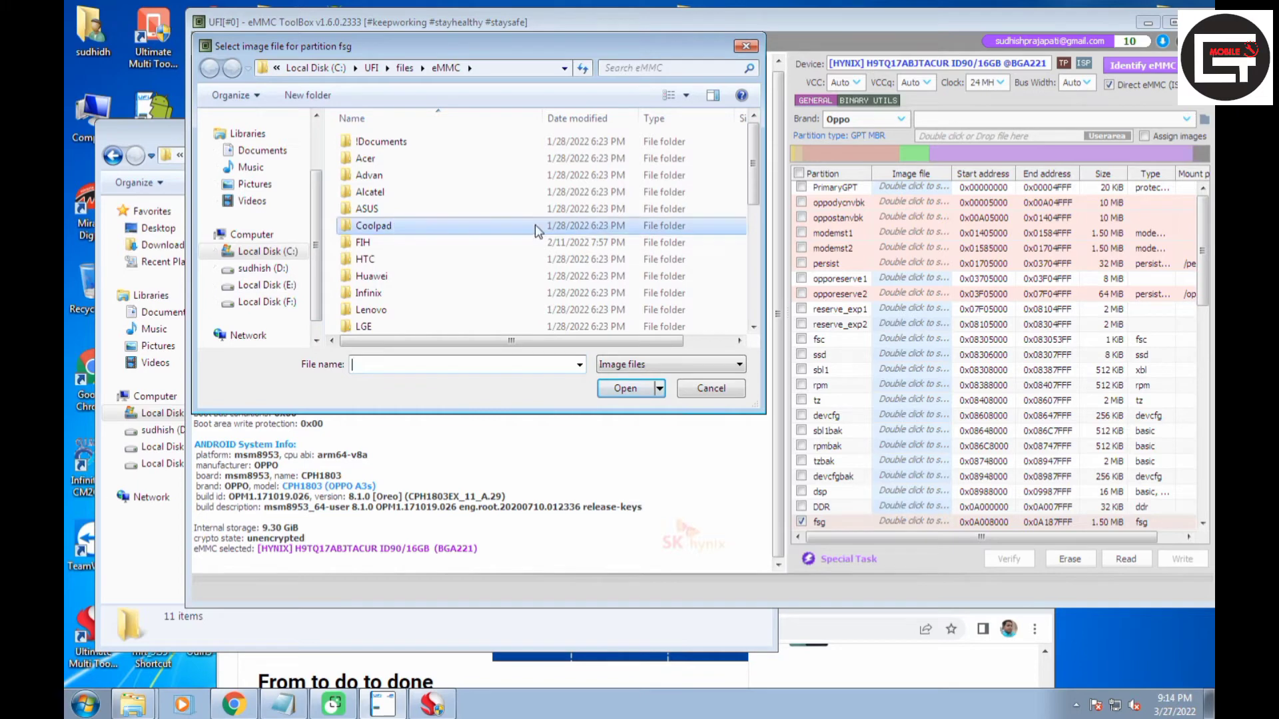
scroll(429, 266, down, 5)
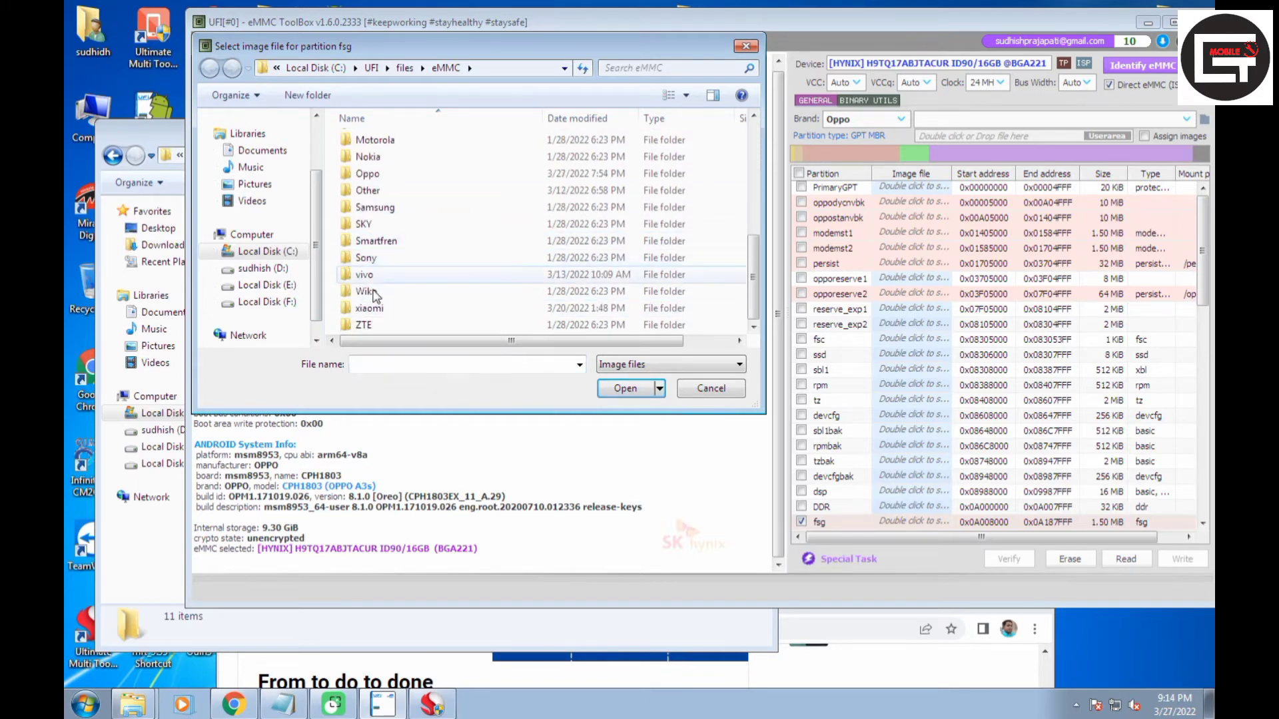
scroll(389, 220, up, 1)
double_click(389, 220)
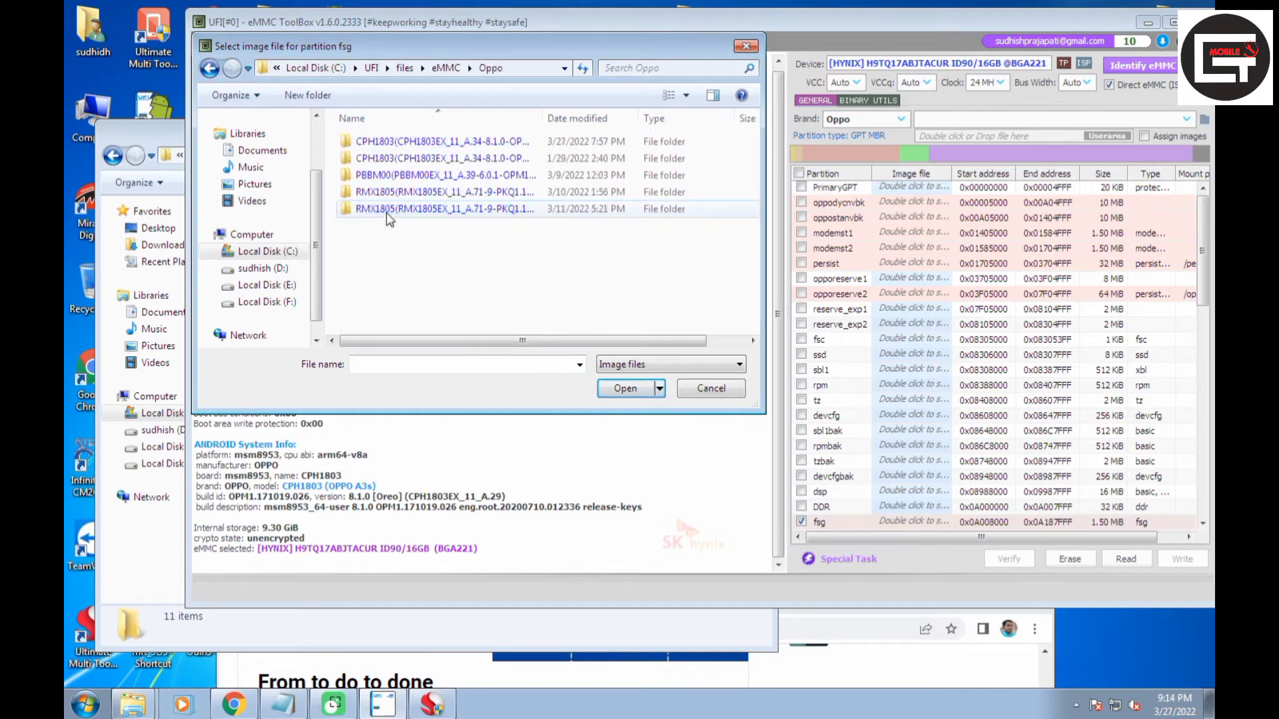
double_click(437, 144)
double_click(435, 142)
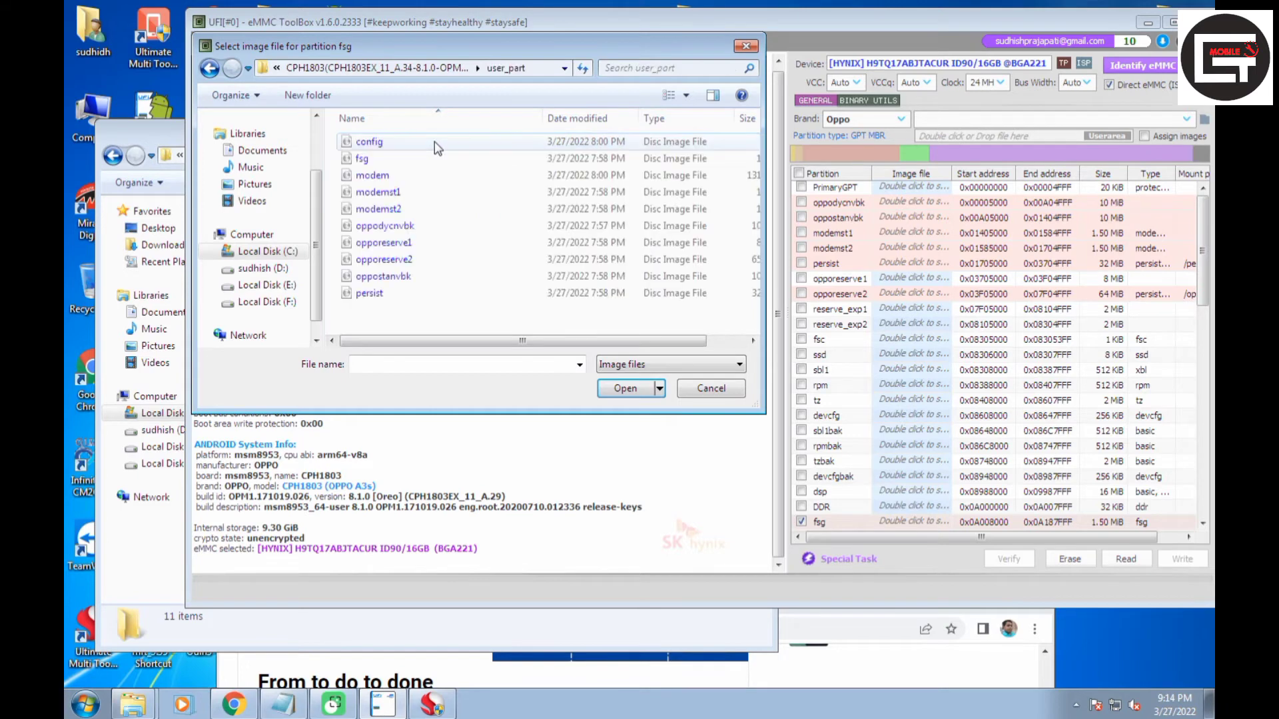
double_click(404, 161)
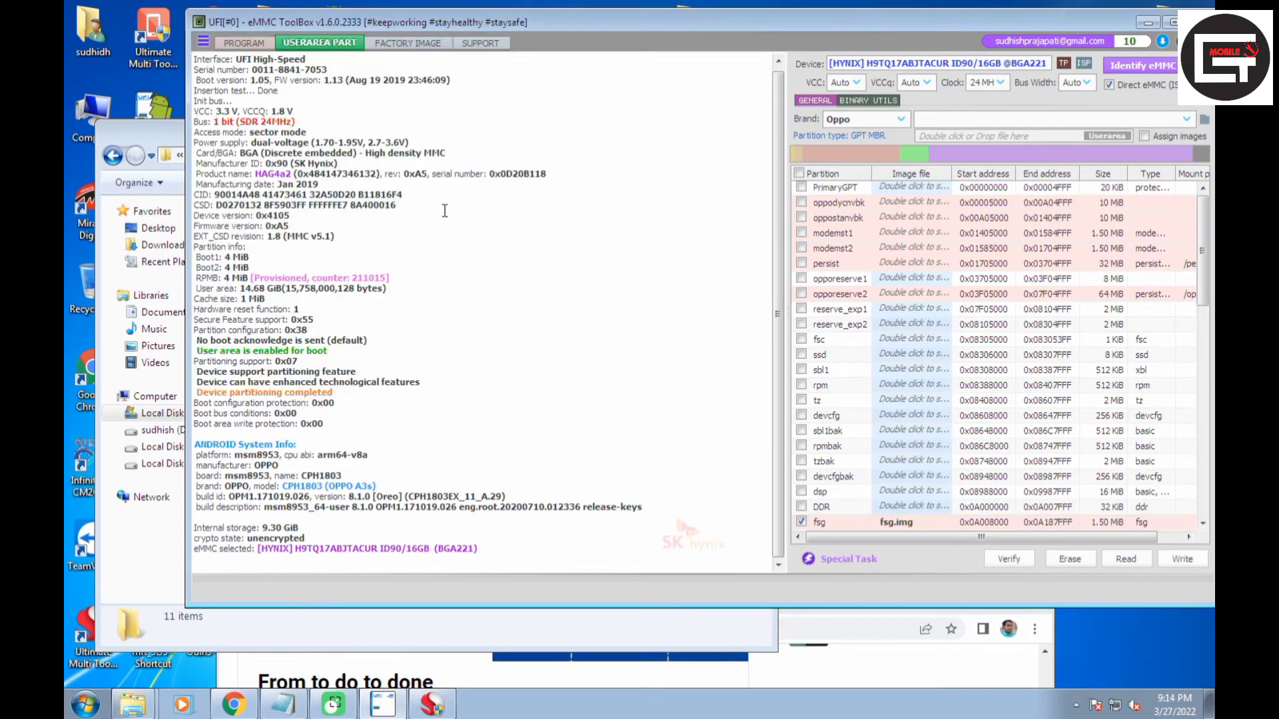
Step: Select the config partition and assign it the config image from the same CPH1803EX_11_A.34 backup's user_part folder
scroll(1197, 413, down, 8)
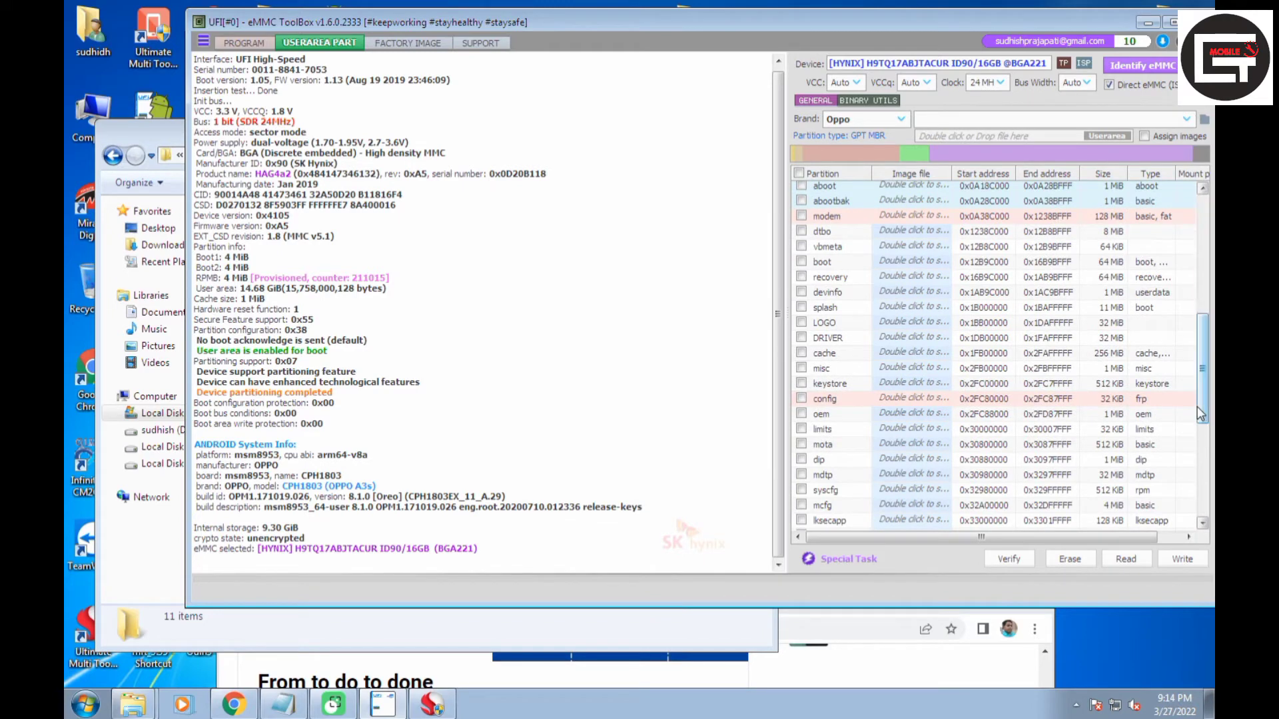
click(801, 399)
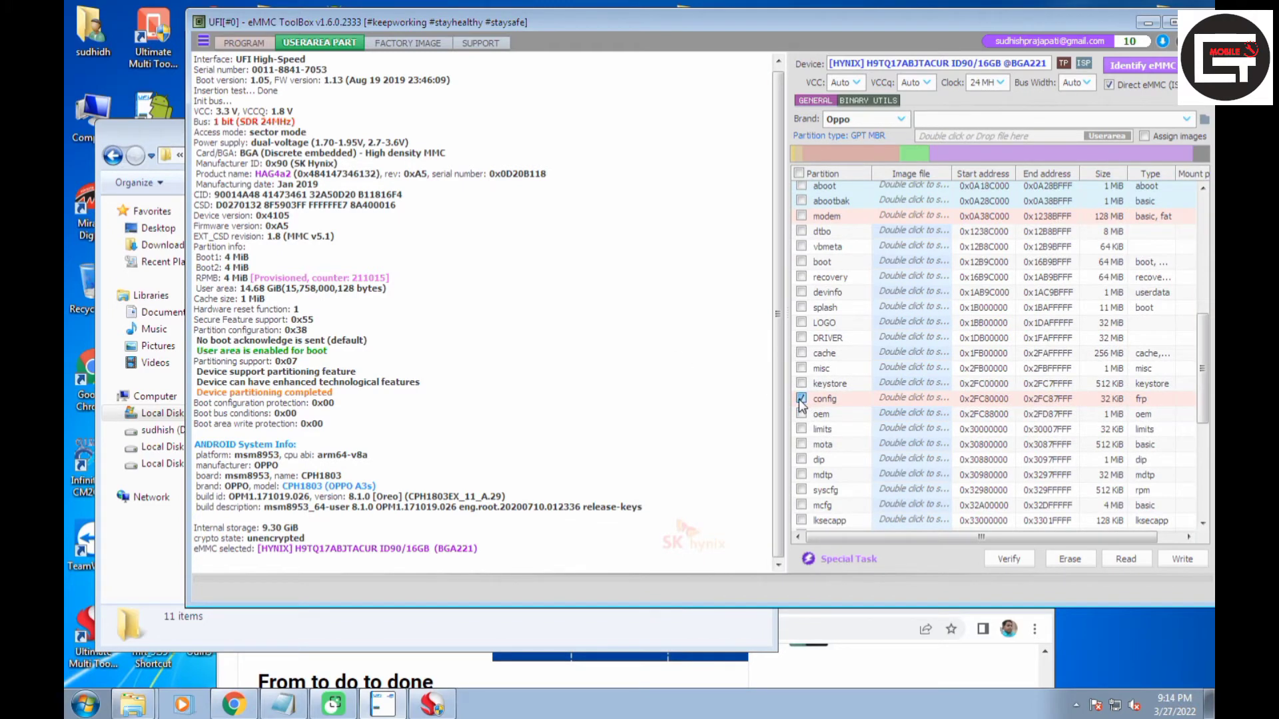
double_click(921, 399)
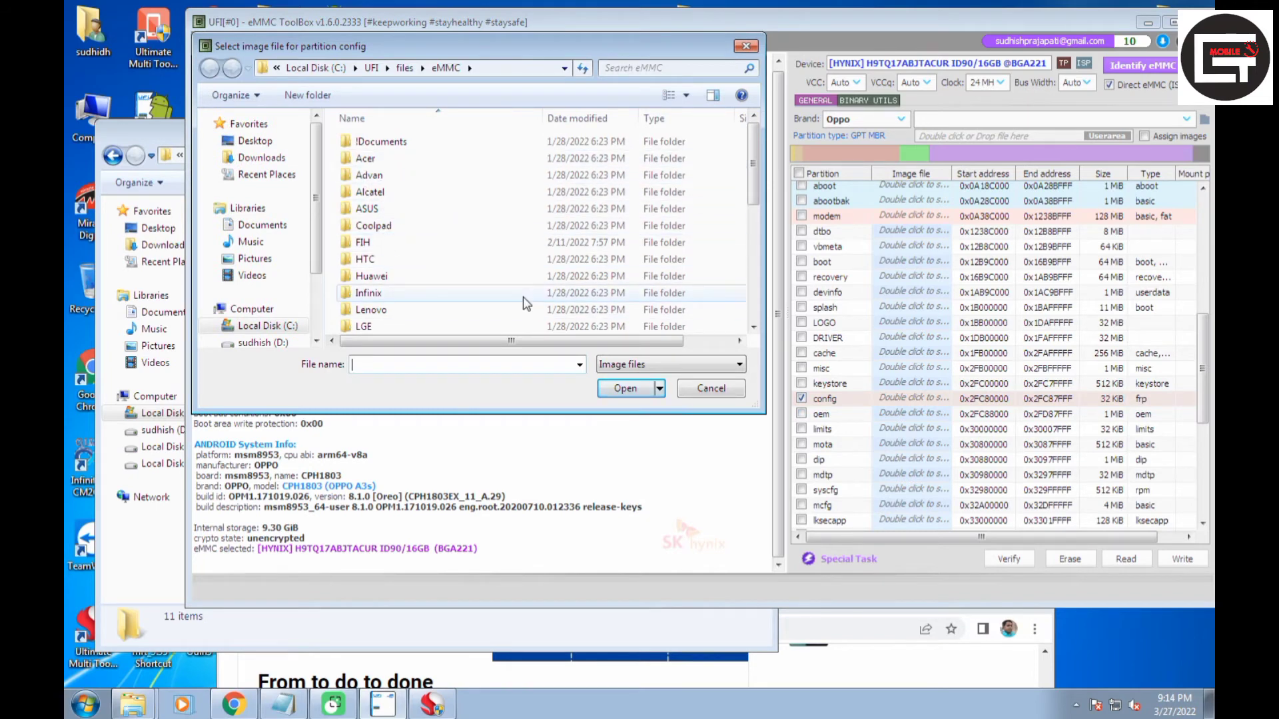
scroll(403, 293, down, 4)
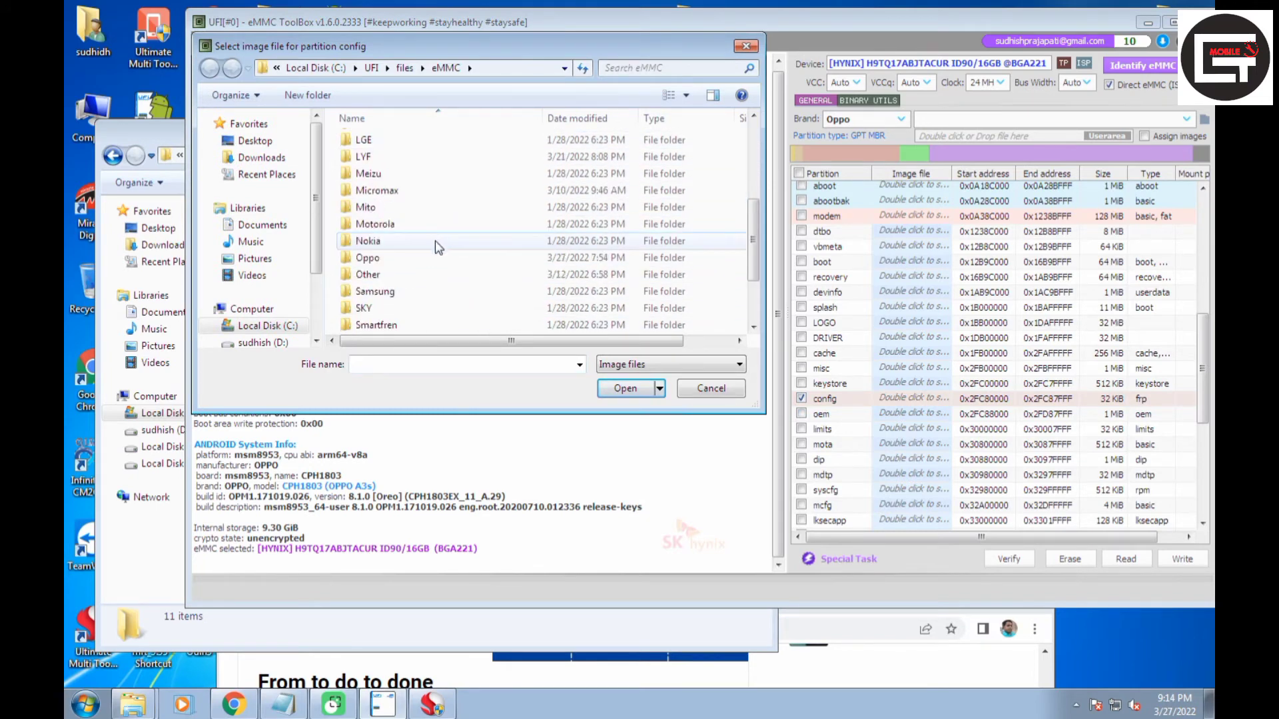
double_click(390, 258)
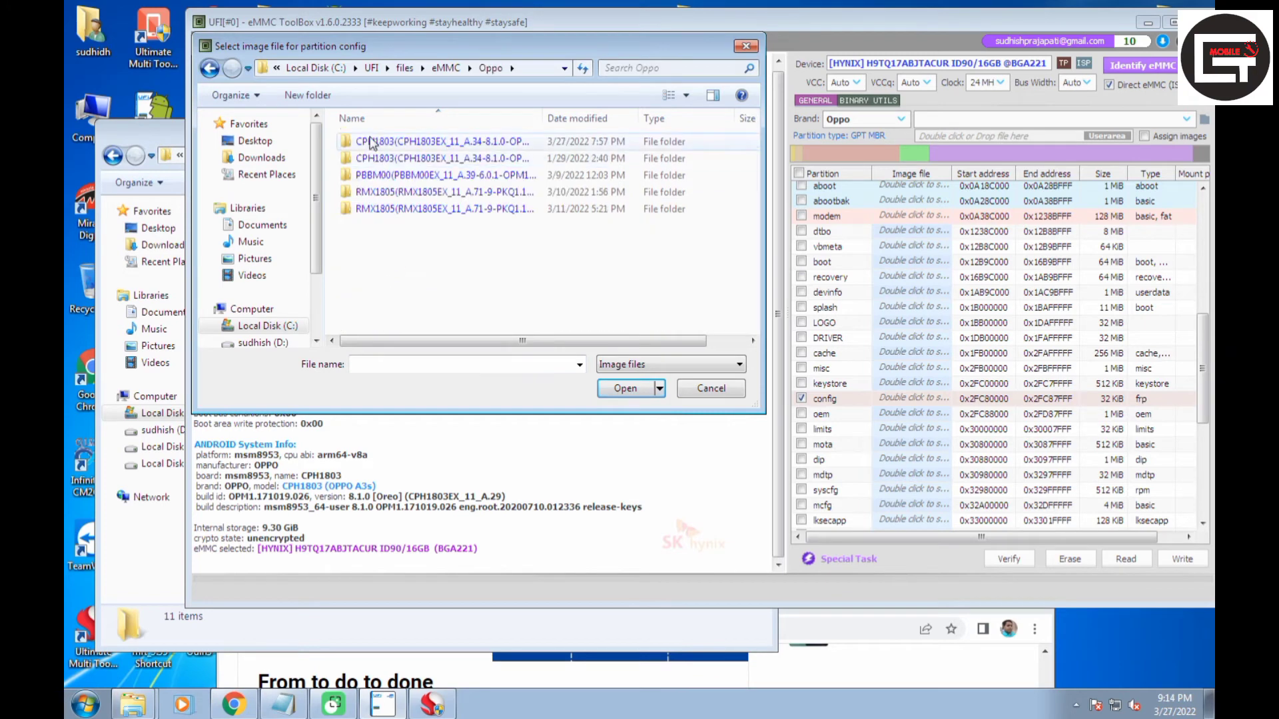
double_click(371, 141)
double_click(371, 141)
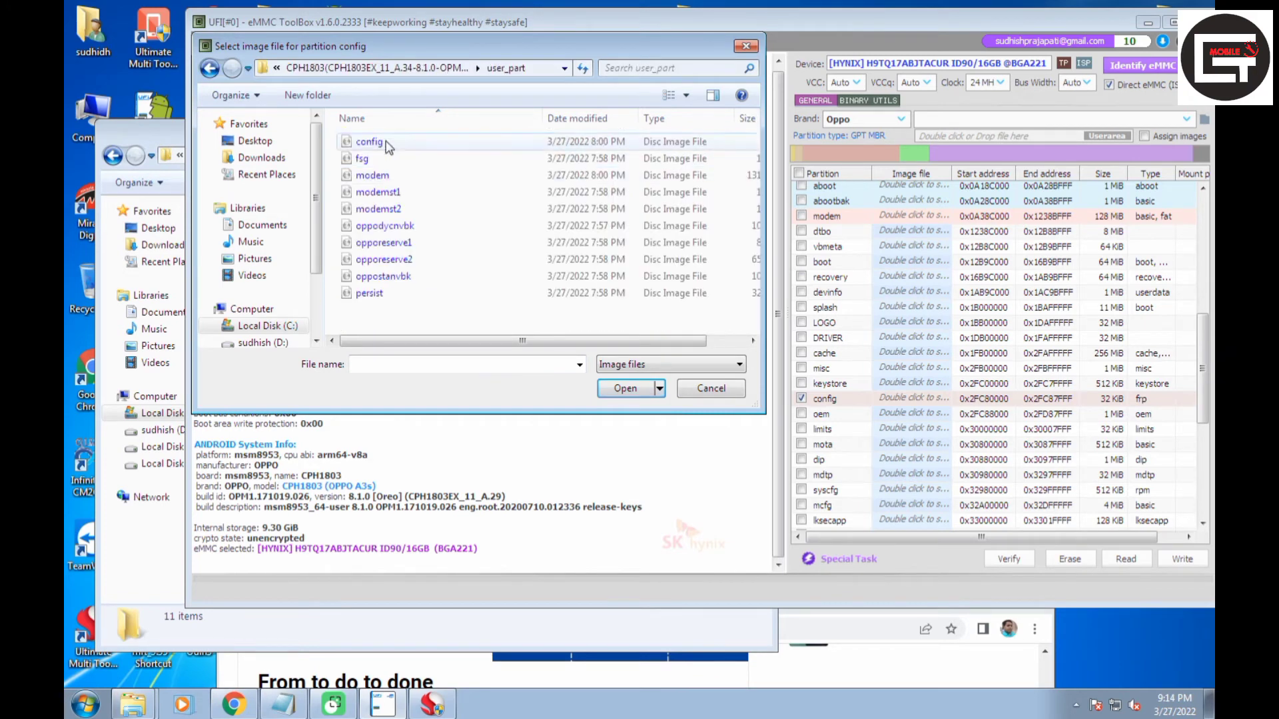
double_click(373, 142)
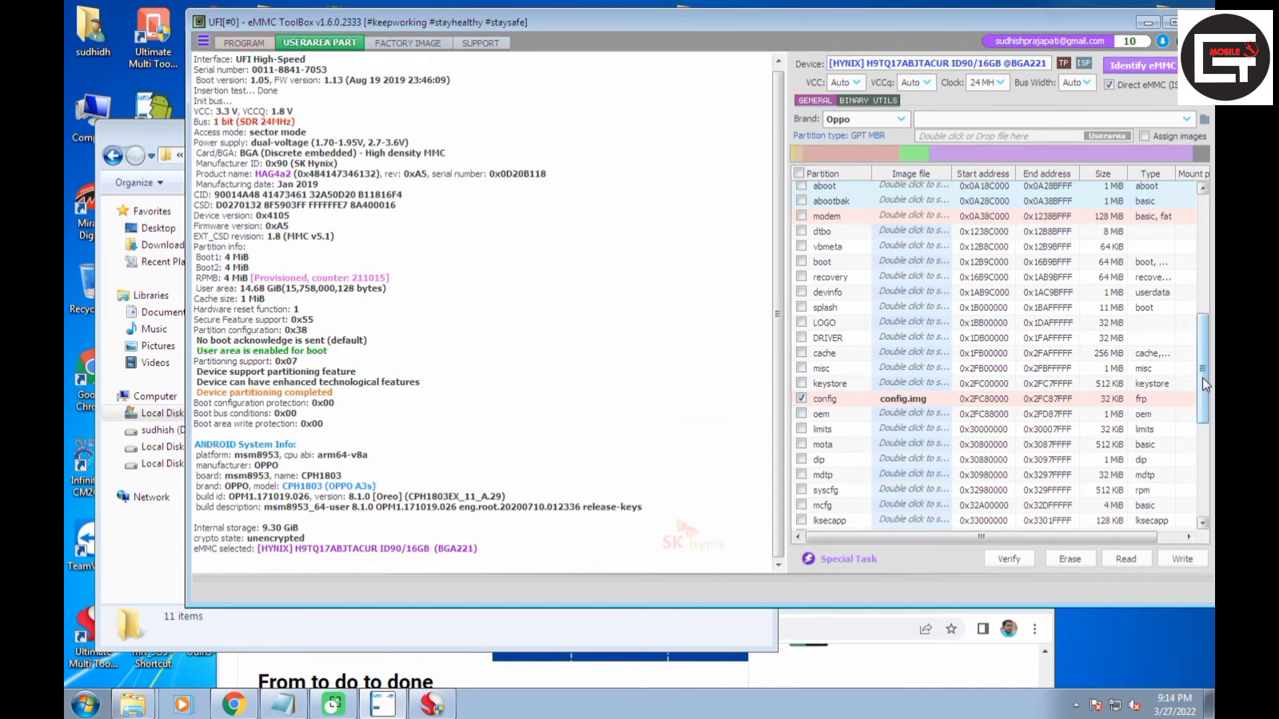
Step: Select the modem partition and assign it the modem image from the CPH1803EX_11_A.34 backup's user_part folder
scroll(1202, 377, down, 2)
scroll(1202, 407, up, 3)
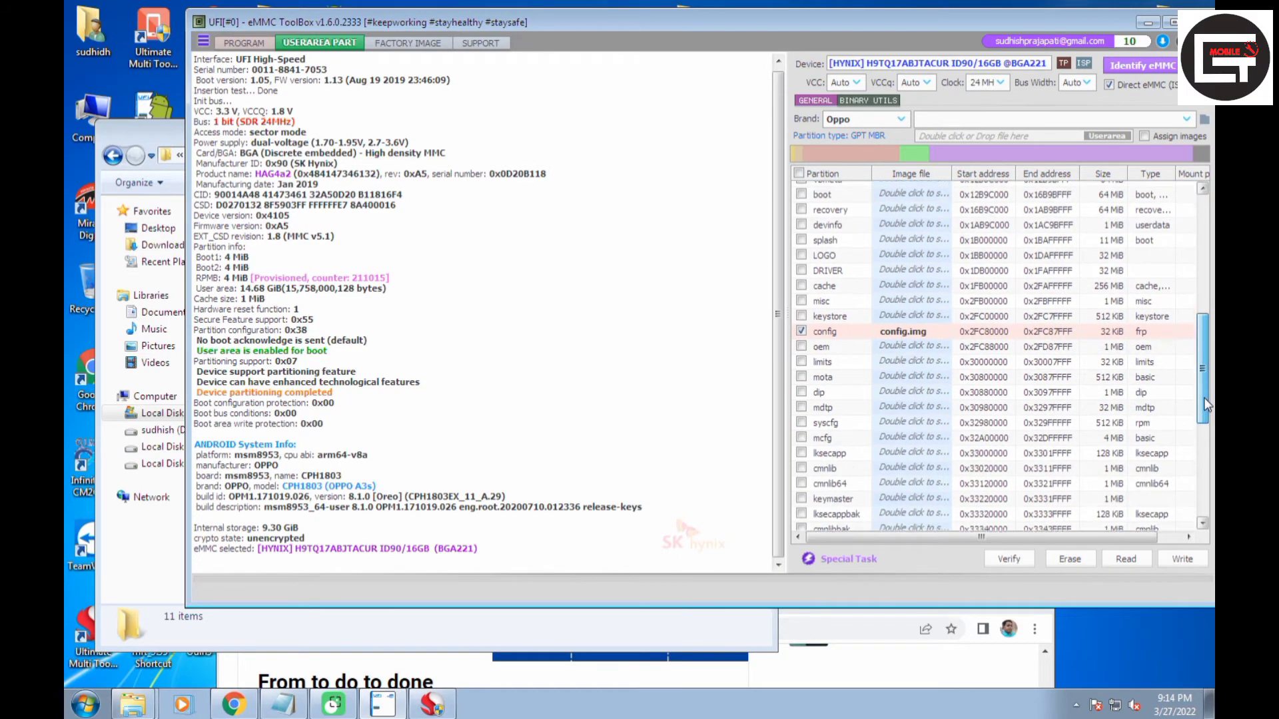
scroll(1212, 367, up, 1)
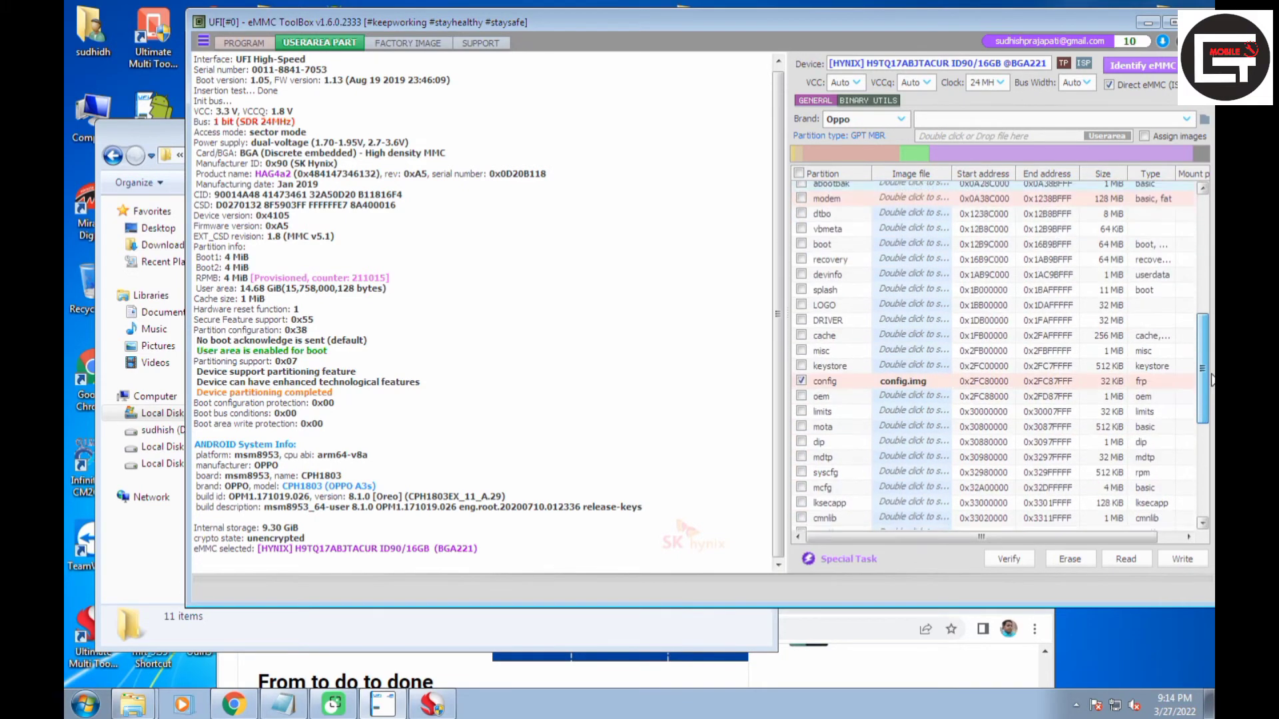
click(802, 313)
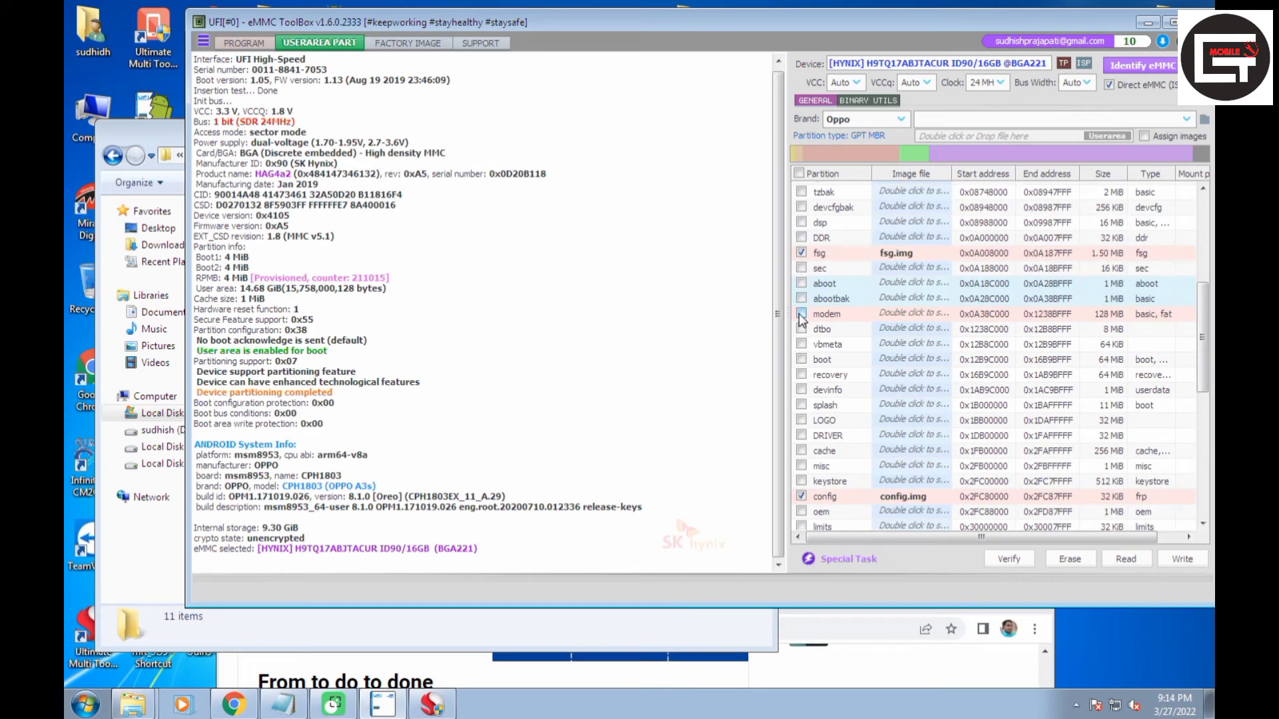
double_click(941, 315)
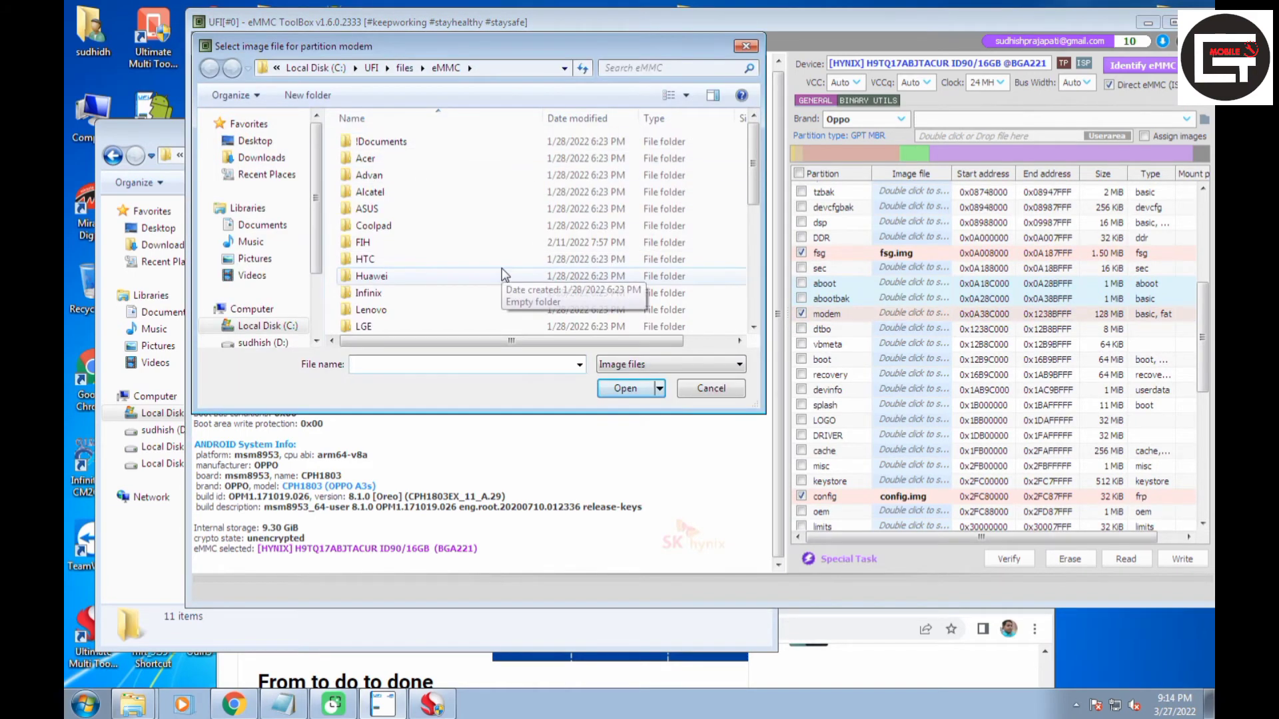
scroll(411, 252, down, 3)
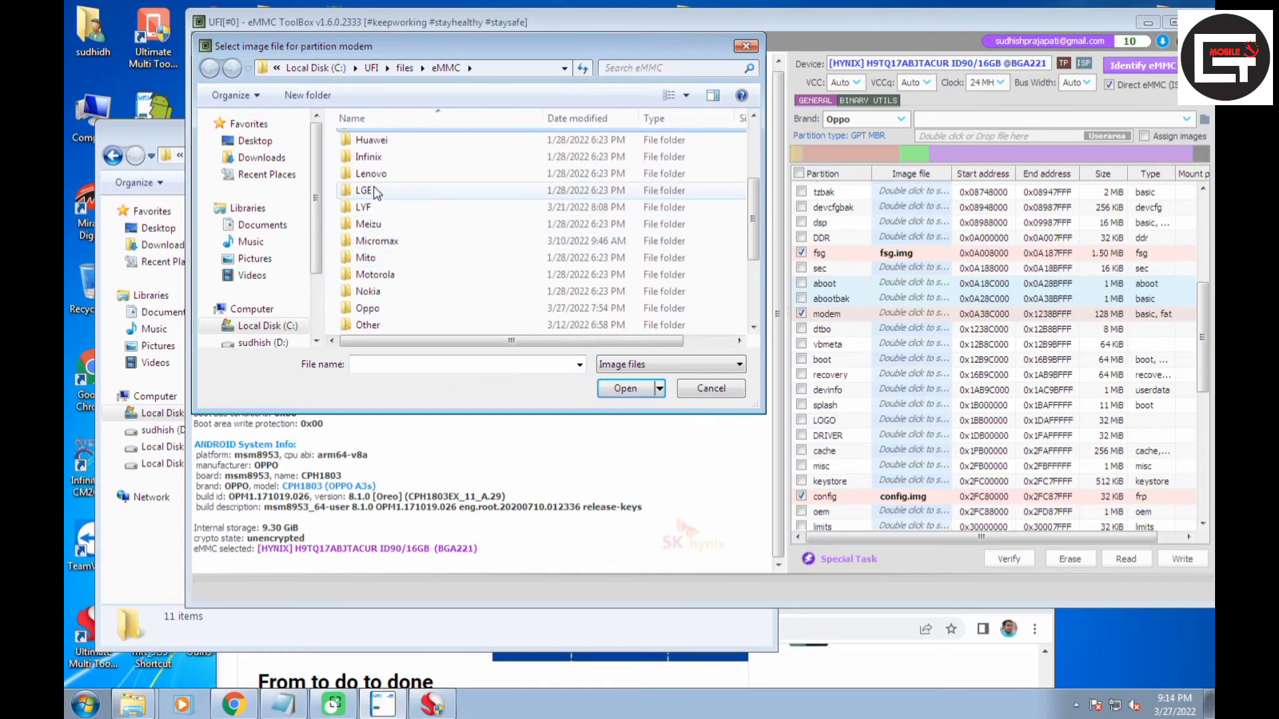
double_click(373, 309)
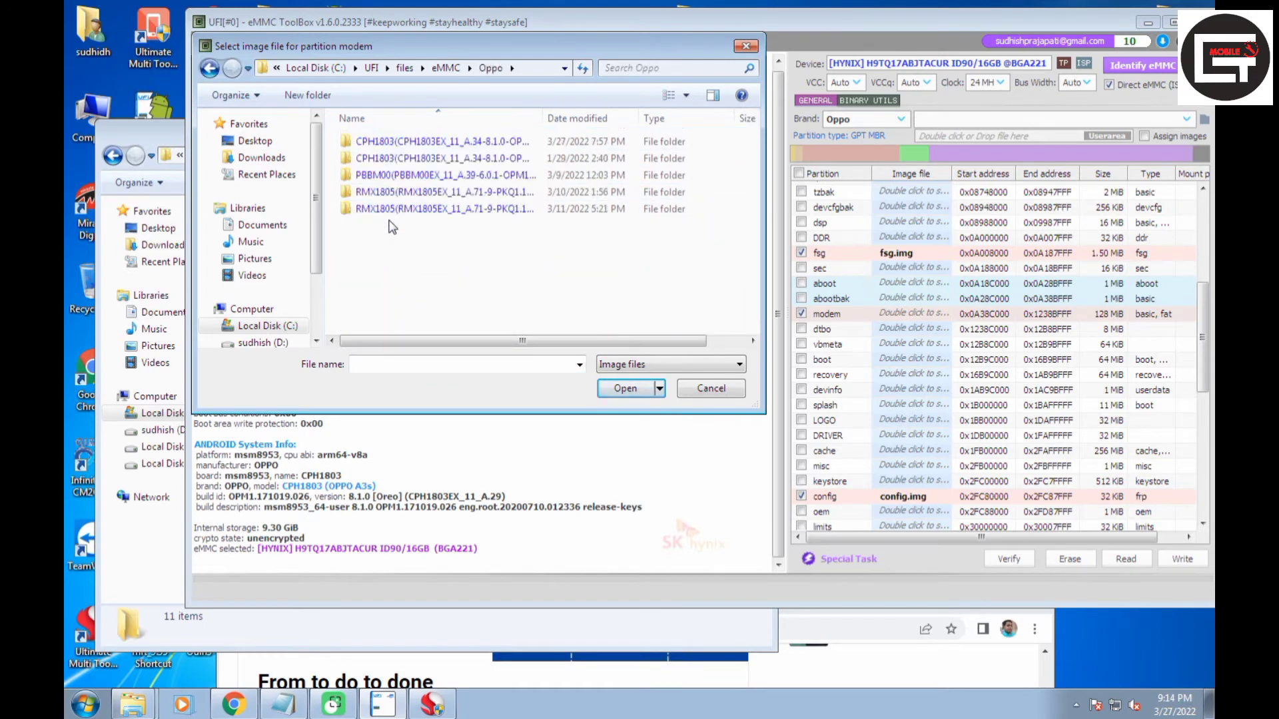
double_click(393, 141)
double_click(398, 146)
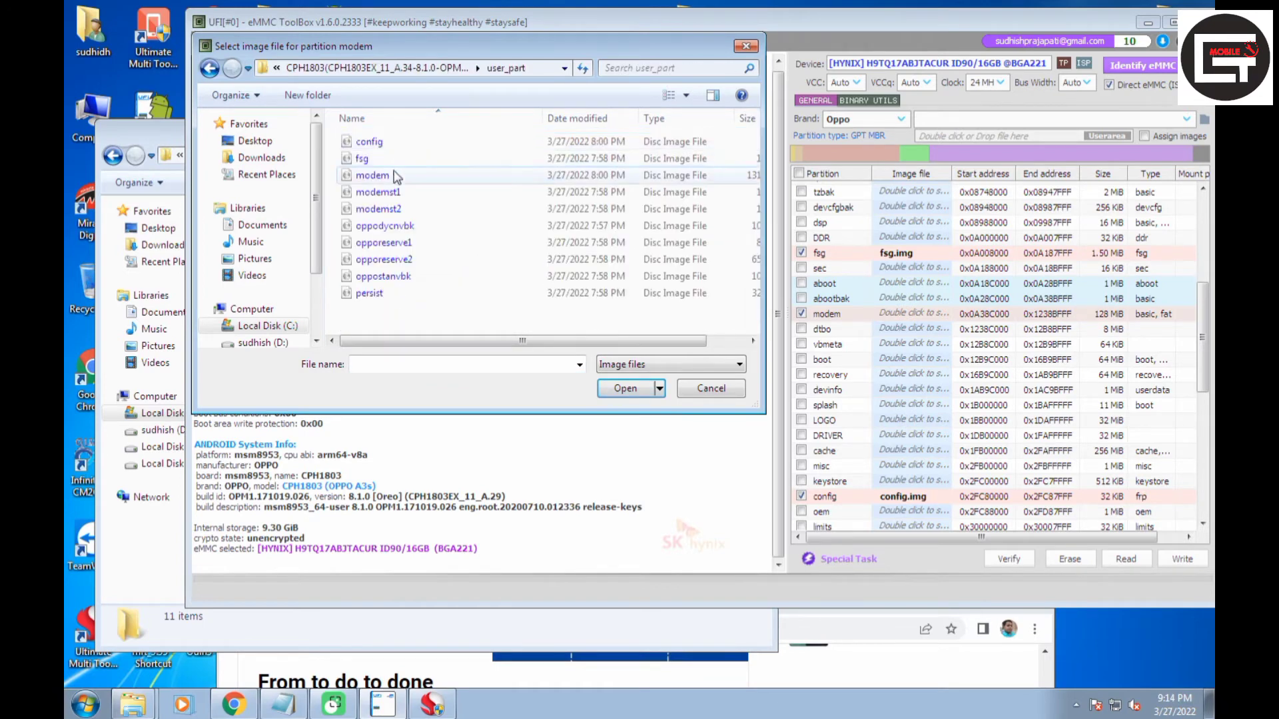
double_click(397, 176)
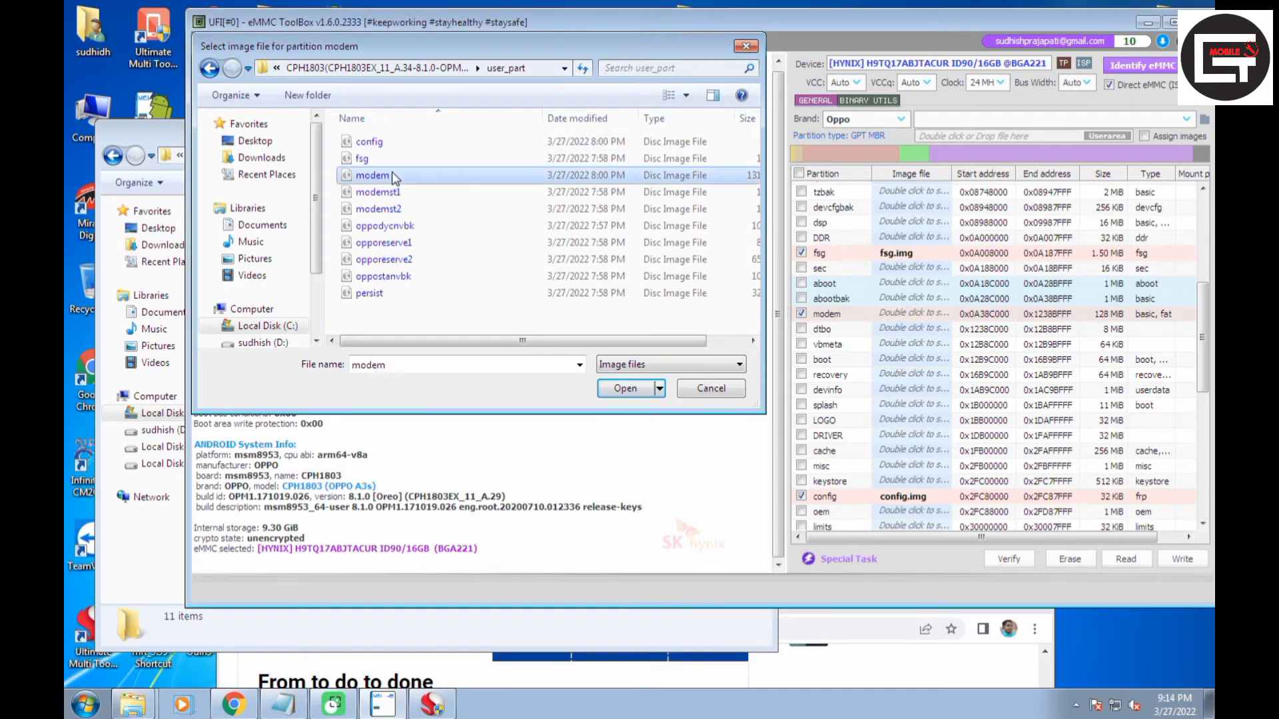
Step: Select the persist partition and assign it the persist image from the CPH1803EX_11_A.34 backup's user_part folder
scroll(1204, 347, down, 7)
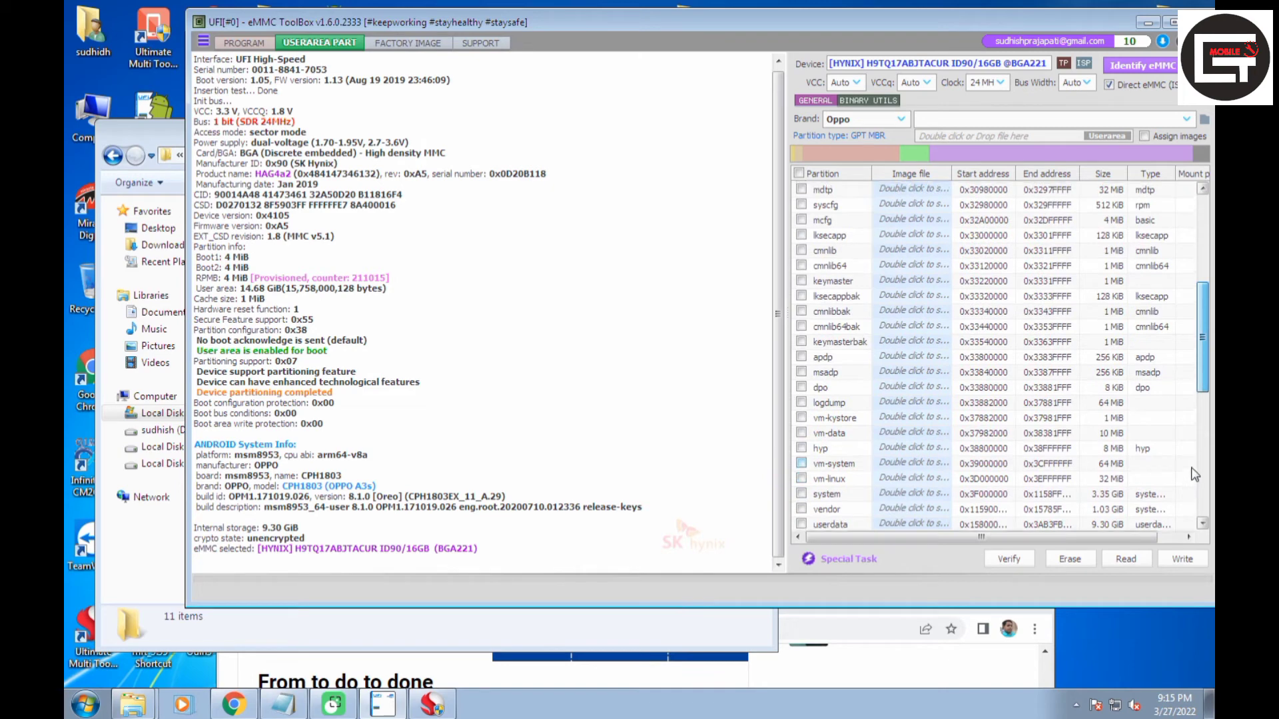
scroll(1197, 453, up, 3)
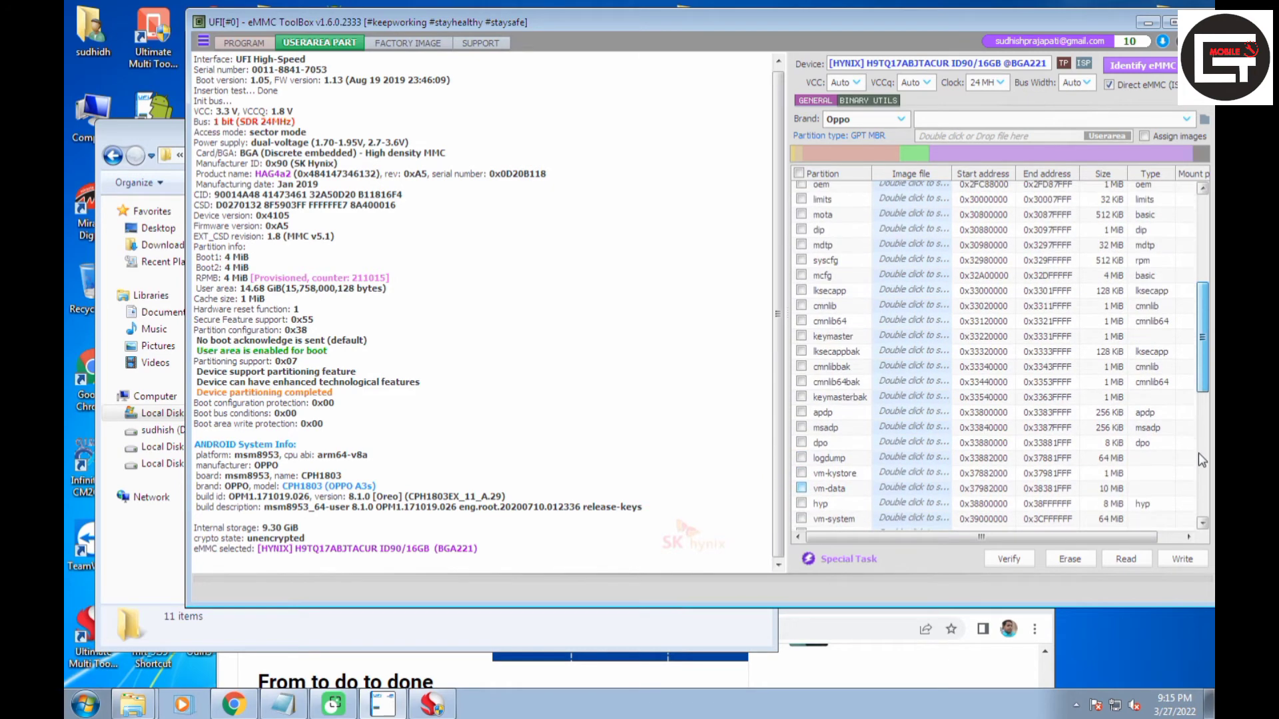
scroll(1205, 429, up, 2)
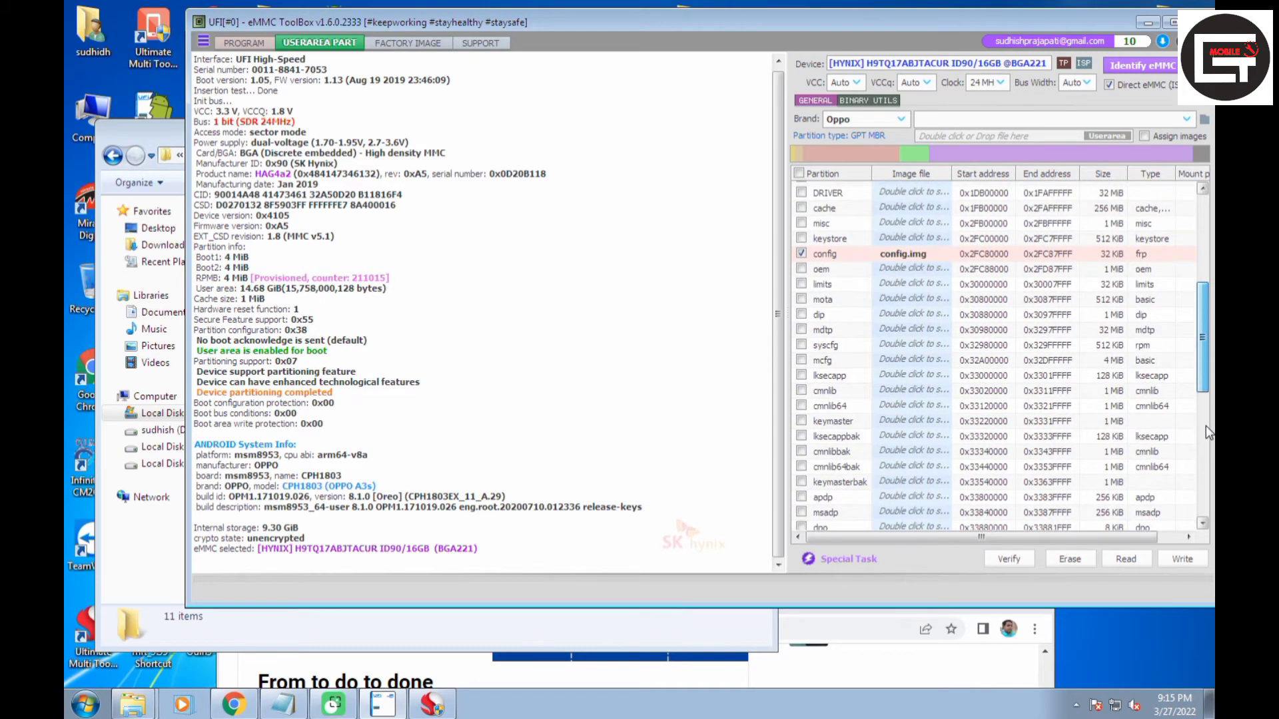
scroll(1211, 413, up, 5)
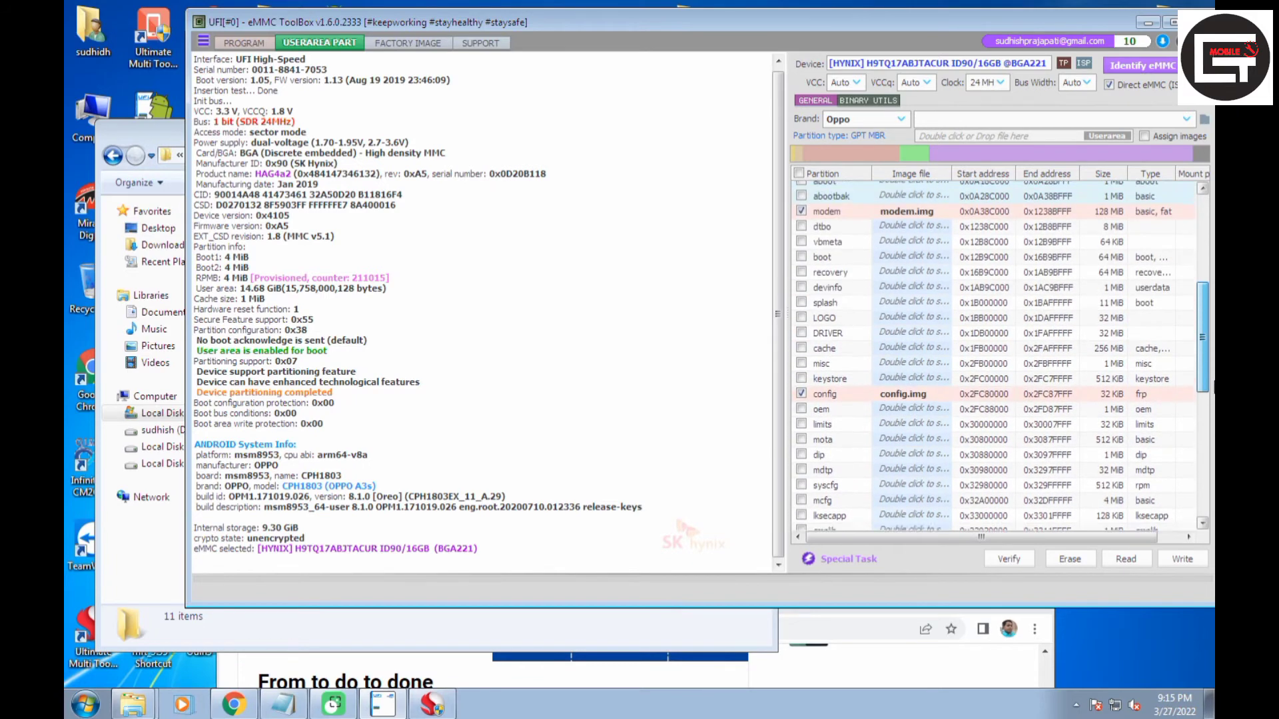
scroll(1213, 346, up, 5)
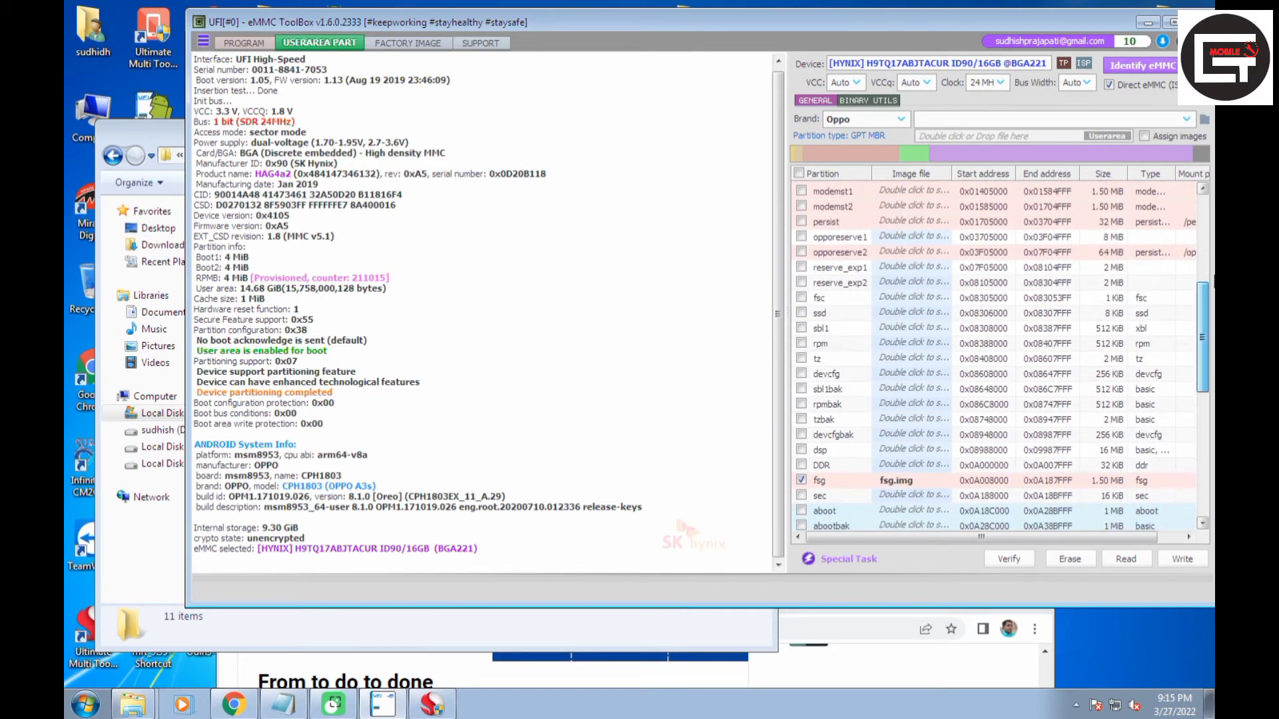
scroll(1214, 279, up, 1)
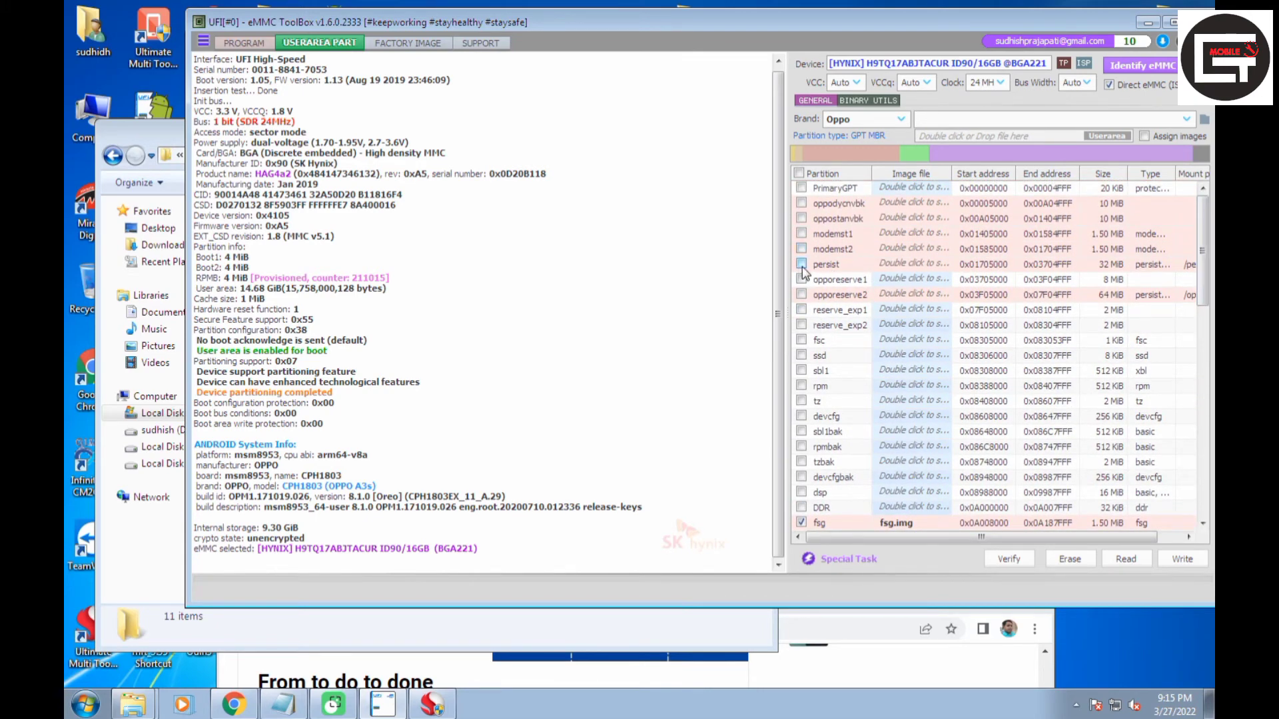
double_click(897, 265)
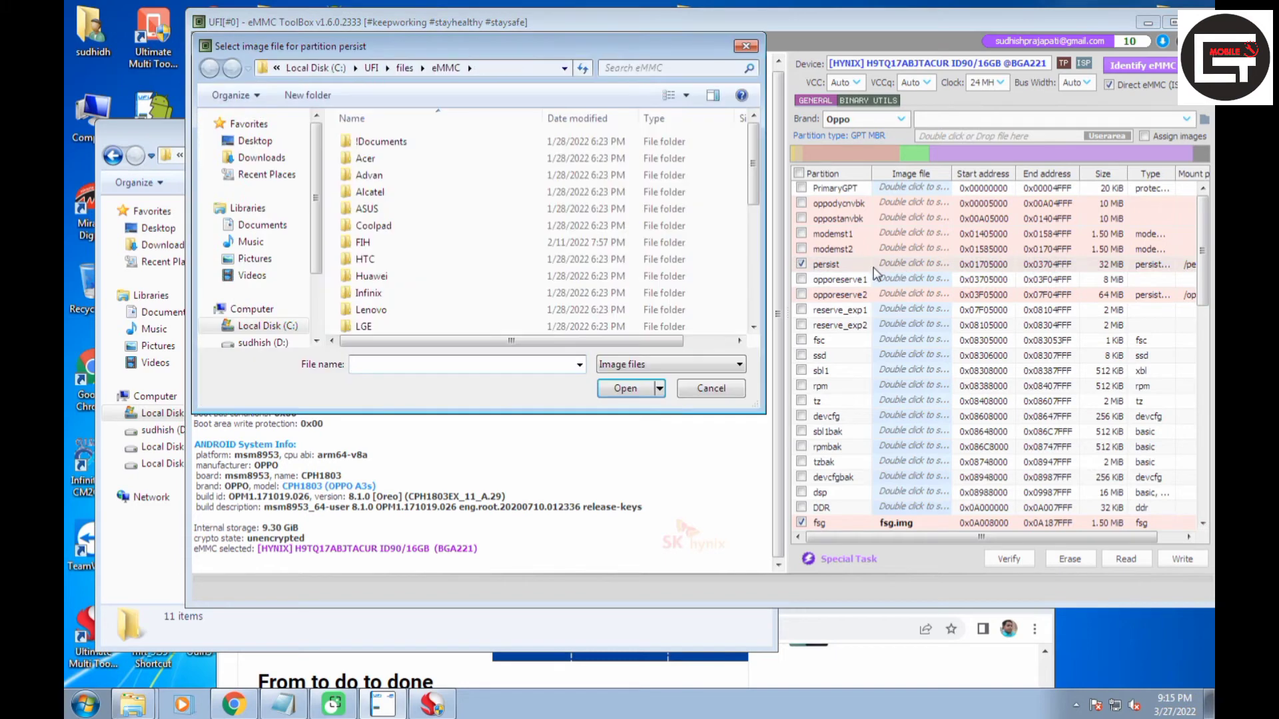
scroll(753, 244, down, 3)
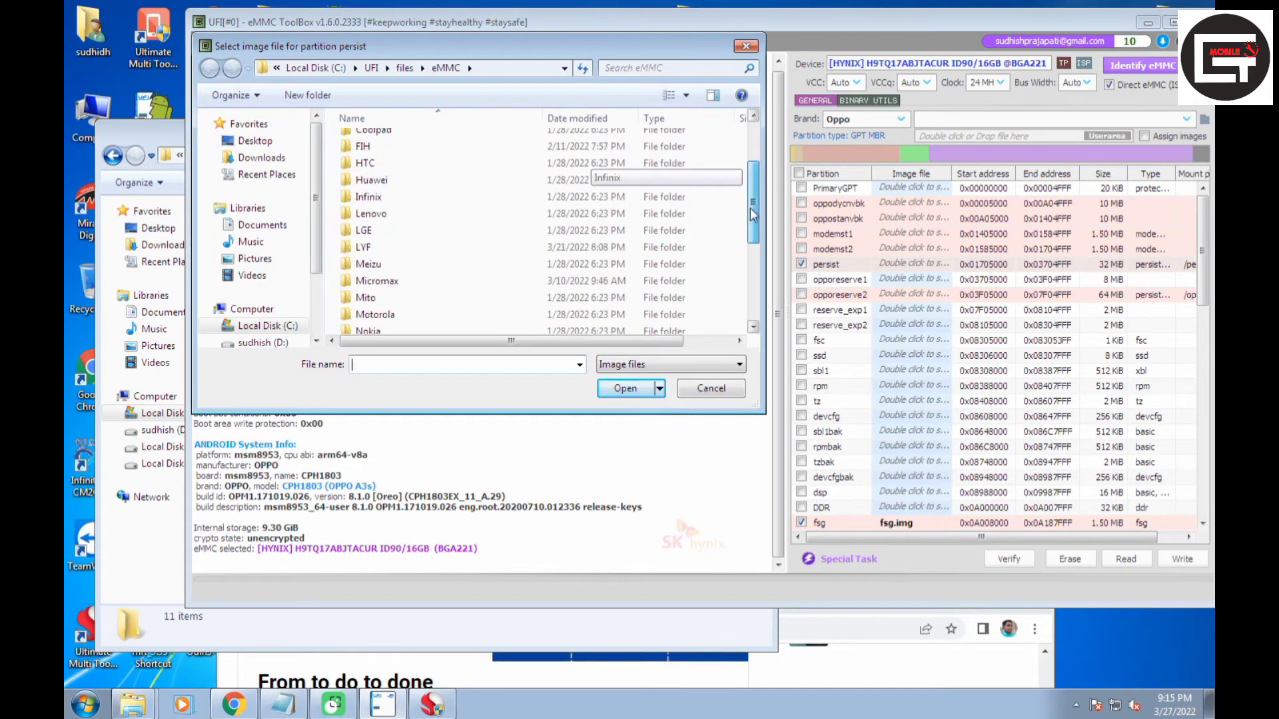
scroll(753, 244, down, 1)
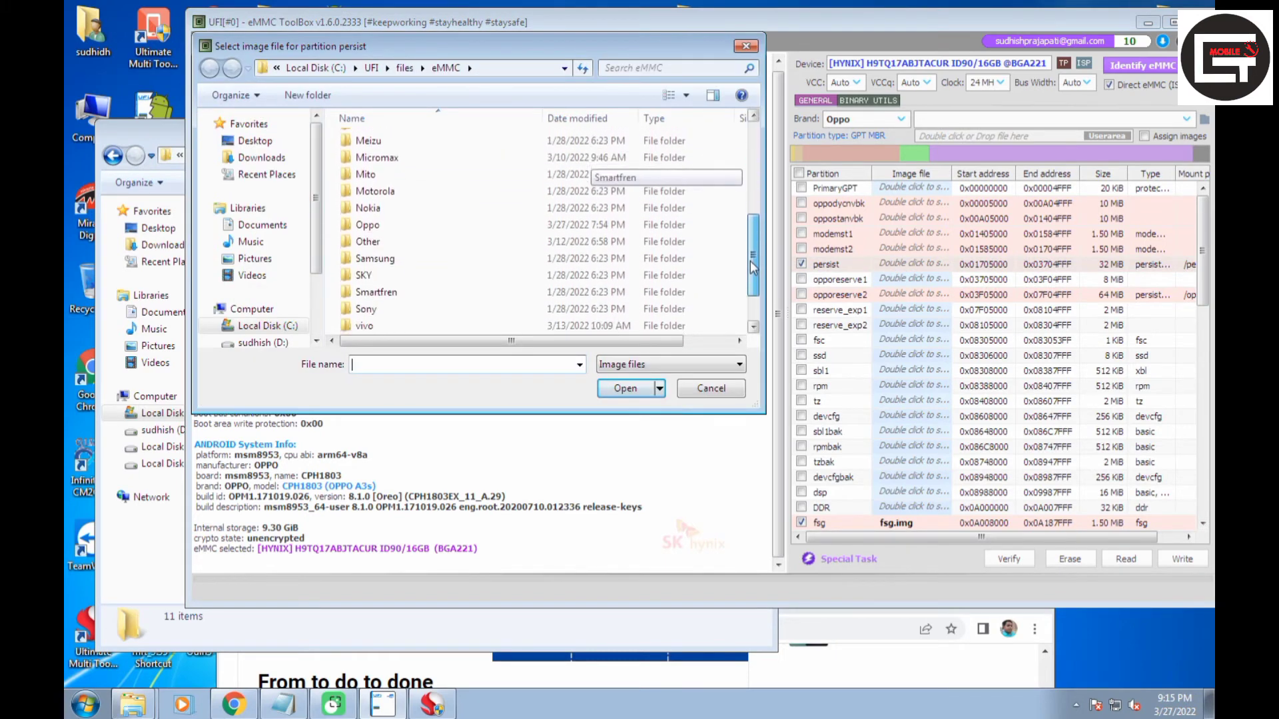
double_click(376, 228)
double_click(403, 142)
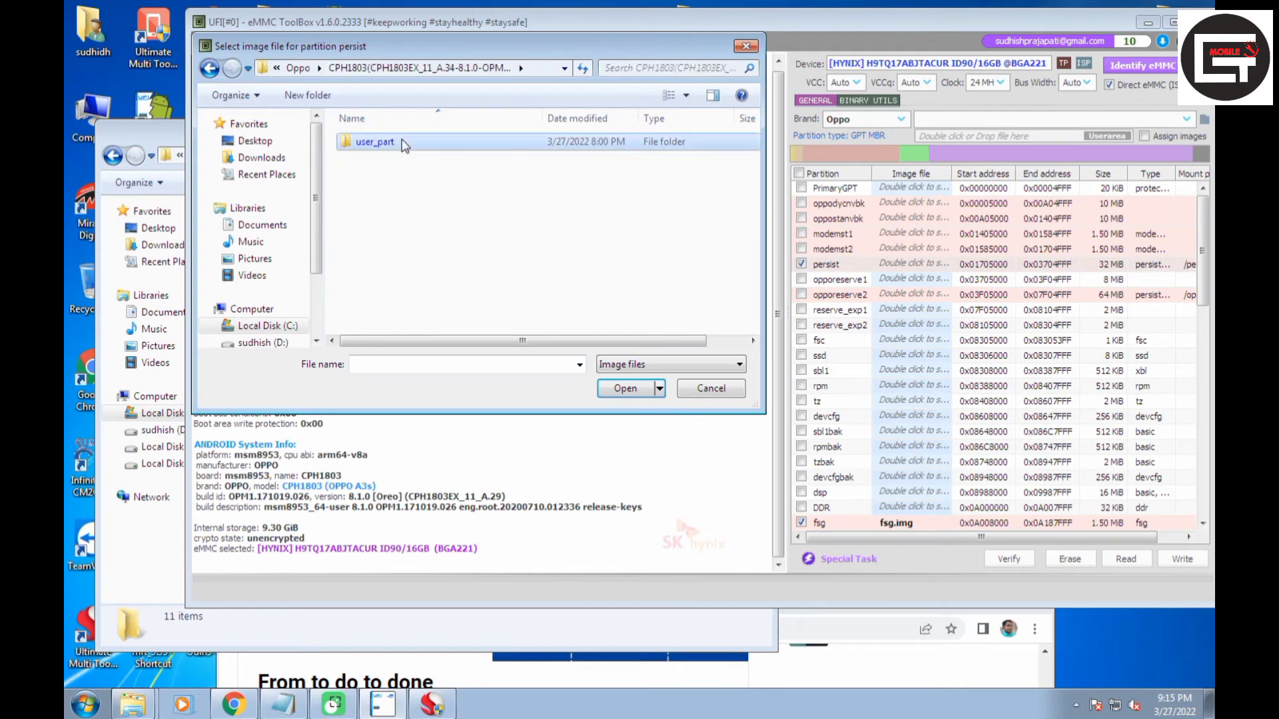
double_click(403, 142)
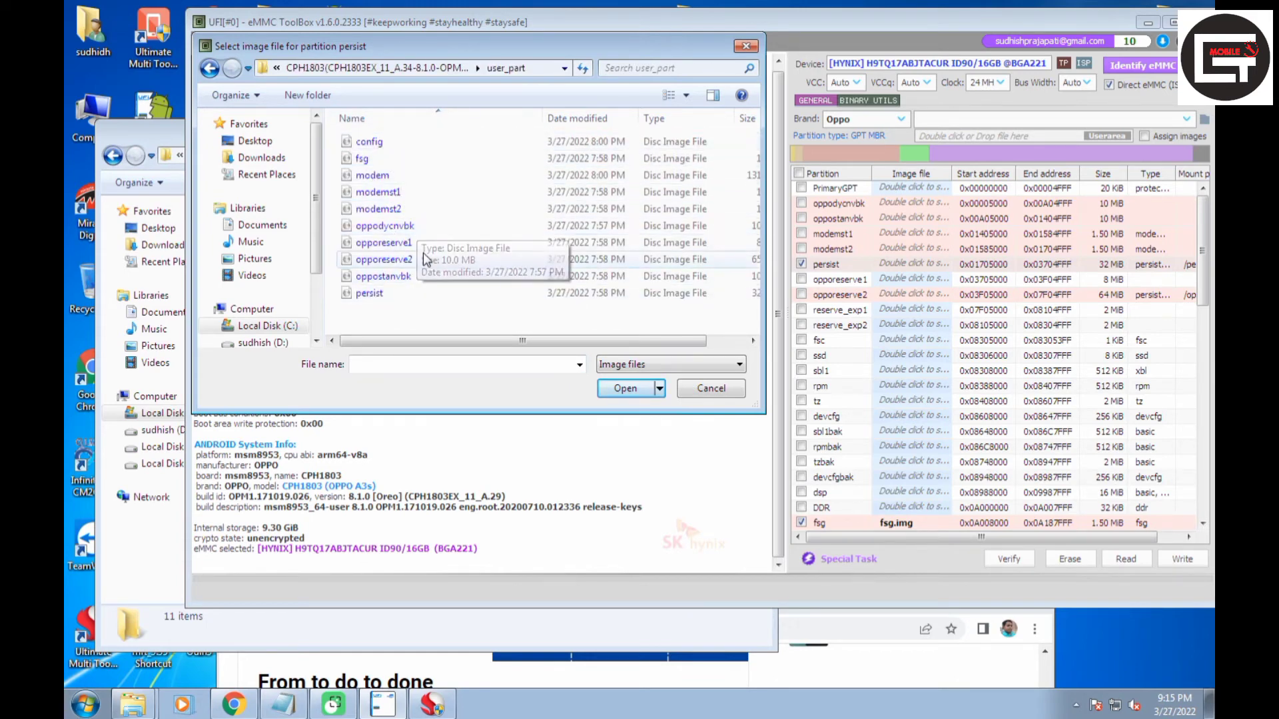
double_click(398, 293)
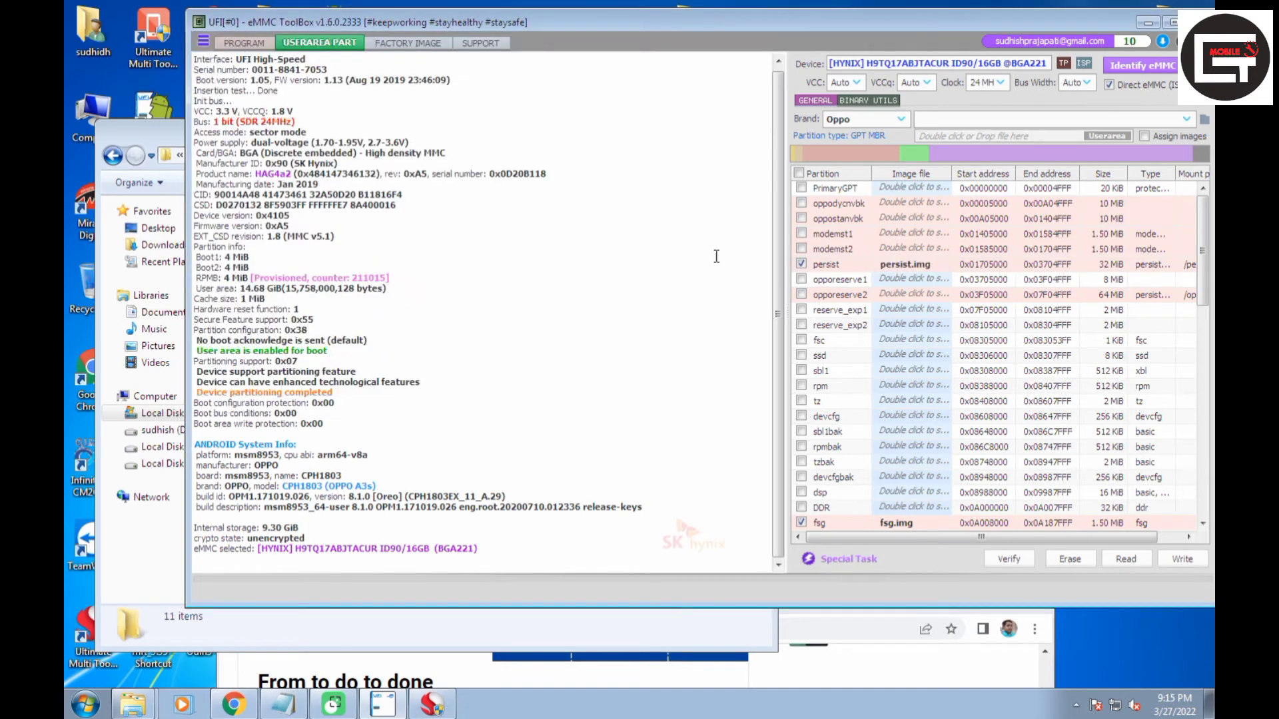
Step: Check the marked partitions and write the assigned persist, fsg, modem and config images to the eMMC user area
scroll(1198, 363, down, 15)
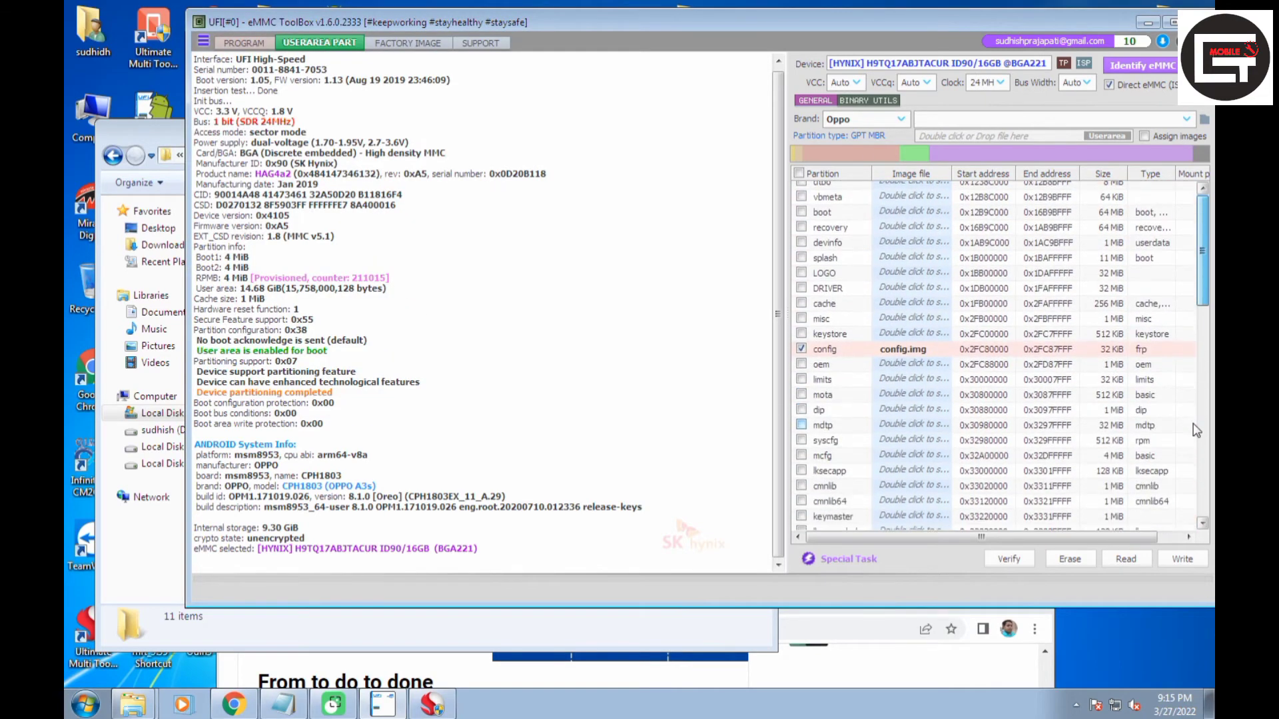
scroll(1199, 468, down, 3)
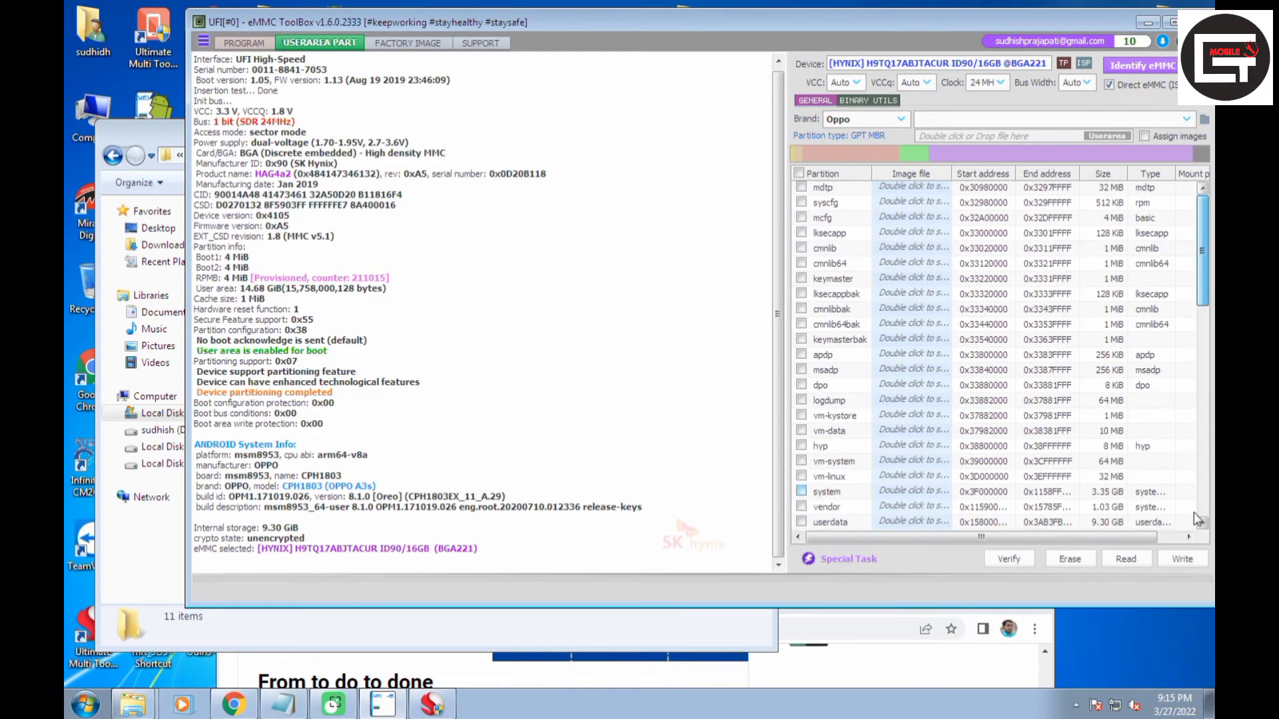
click(1175, 561)
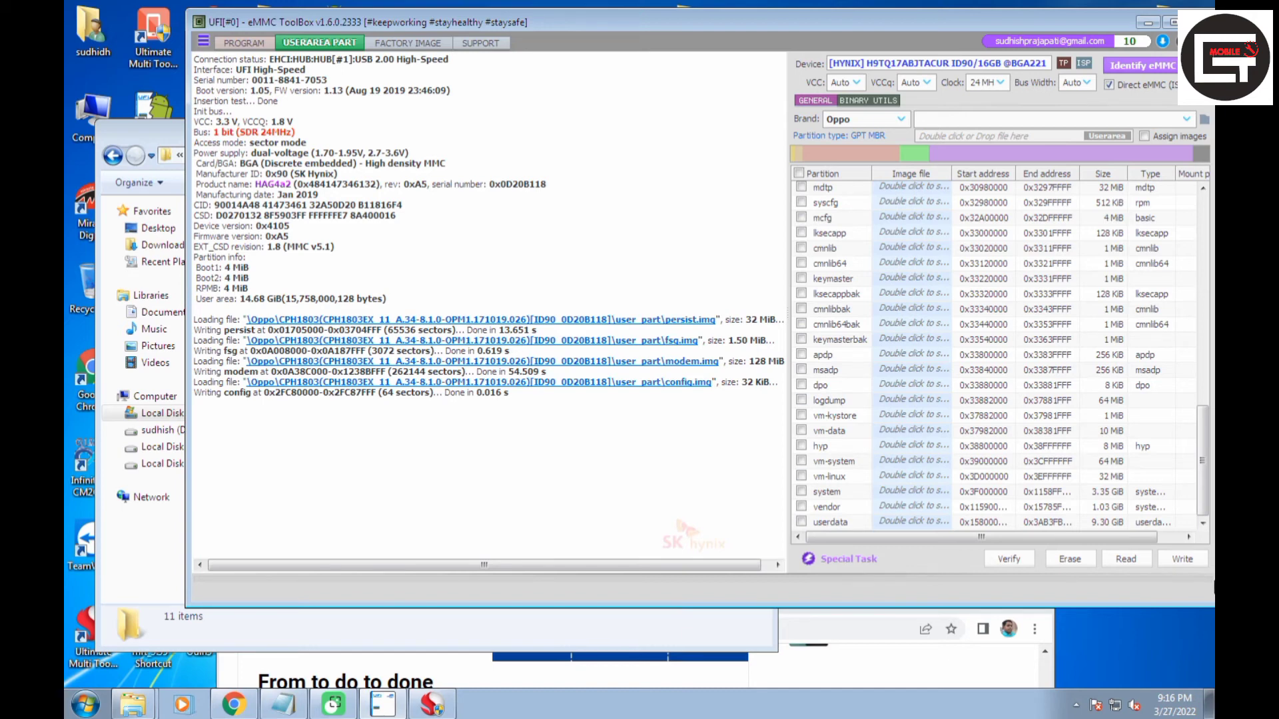
Step: Identify the eMMC again and examine the Android system info, including build description, internal storage and crypto state
click(1124, 63)
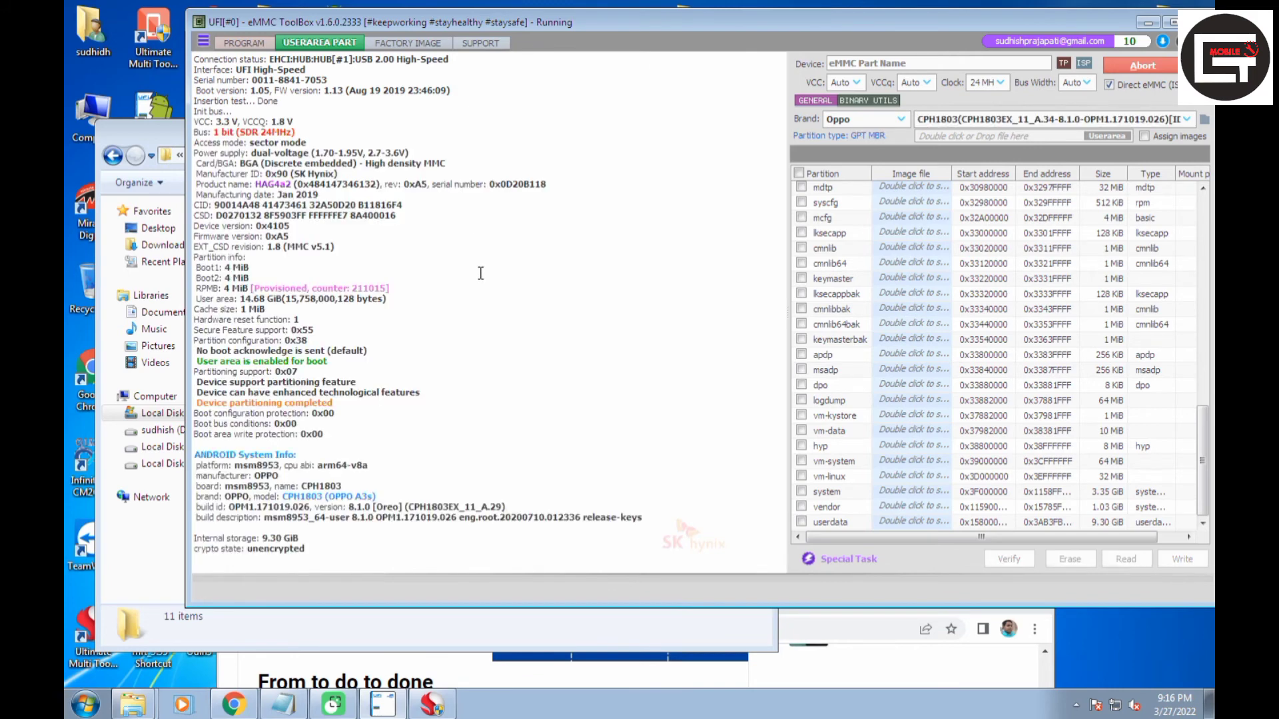
click(1110, 67)
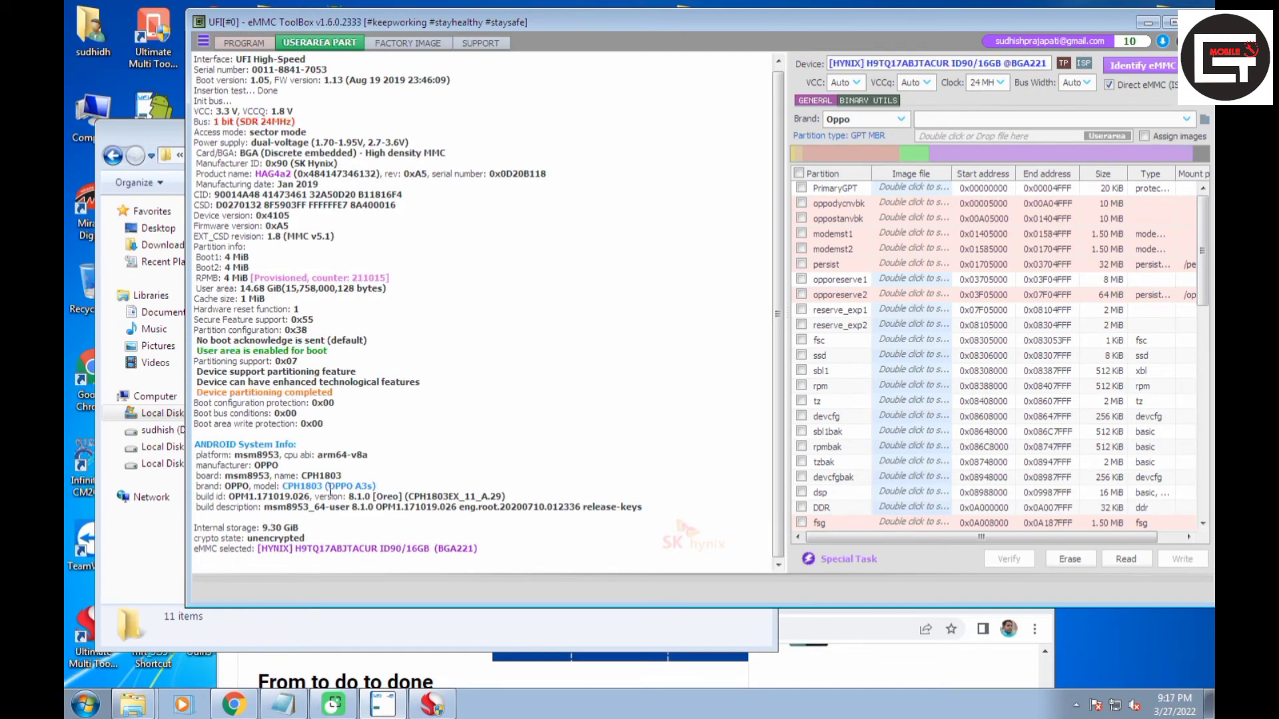
drag(324, 487, 439, 538)
click(383, 522)
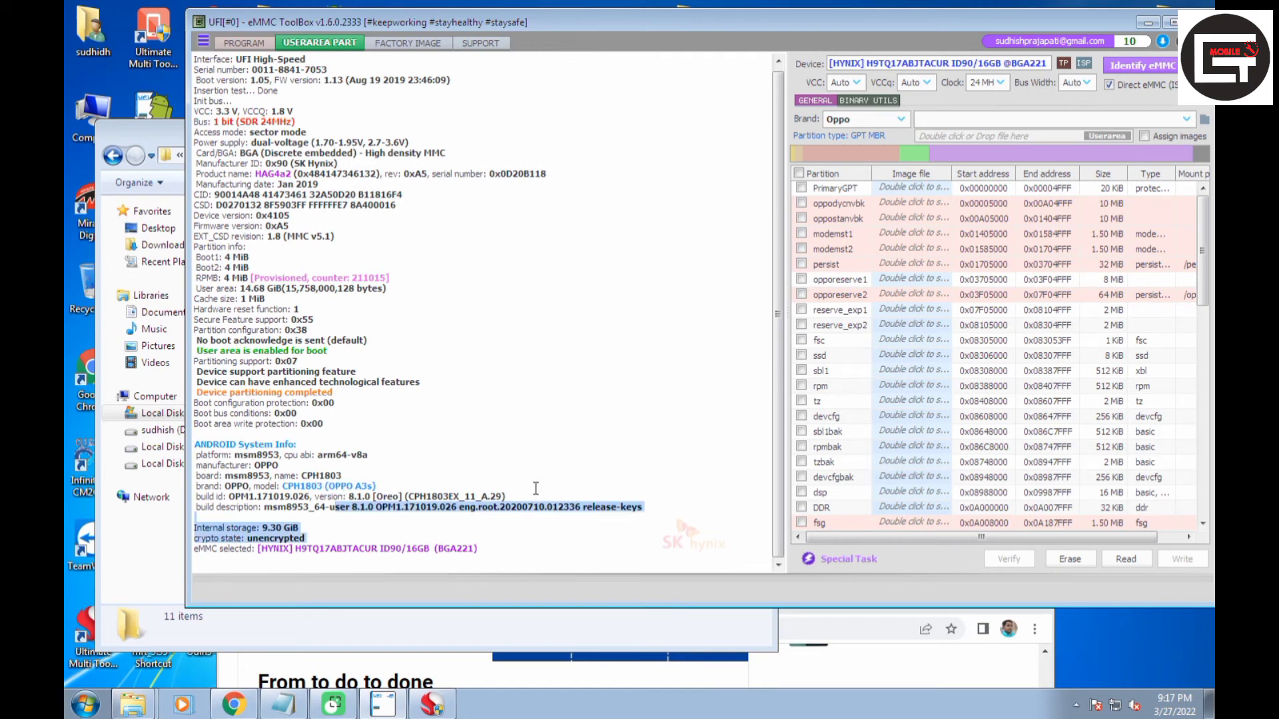
click(572, 359)
Step: Run the eMMC health report and examine the device lifetime estimates and bad block counts
click(244, 43)
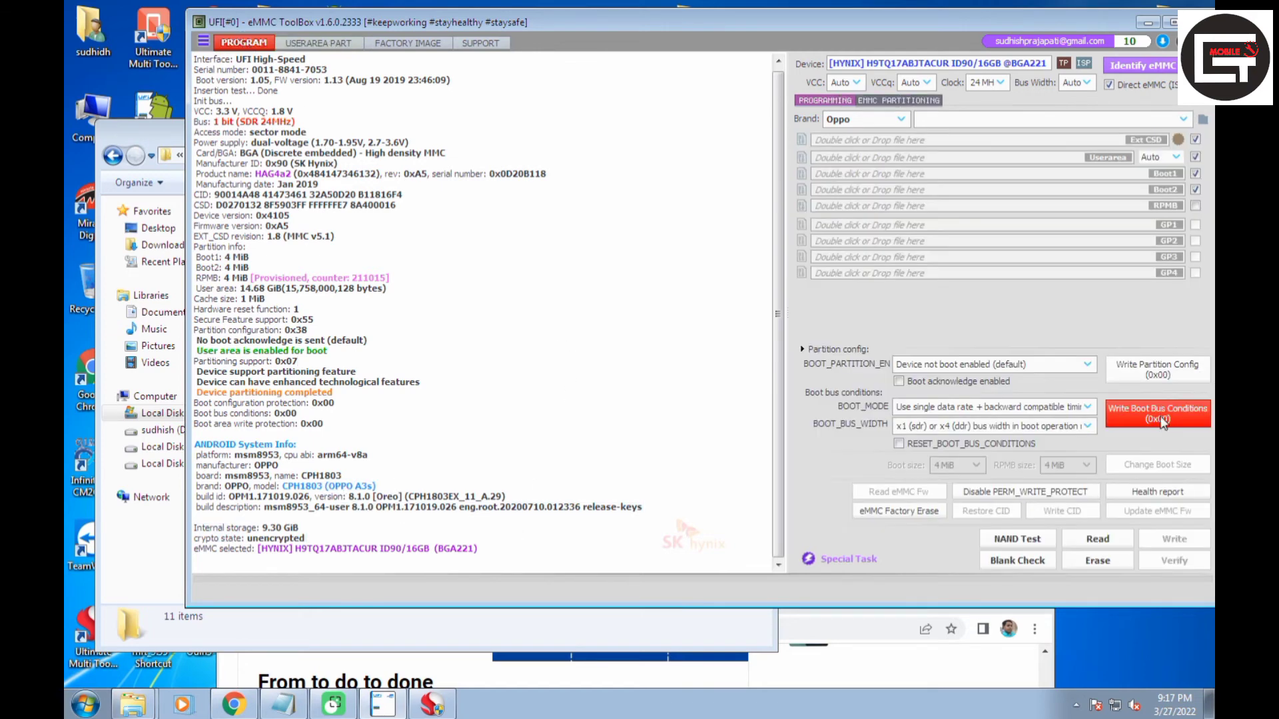
click(1157, 489)
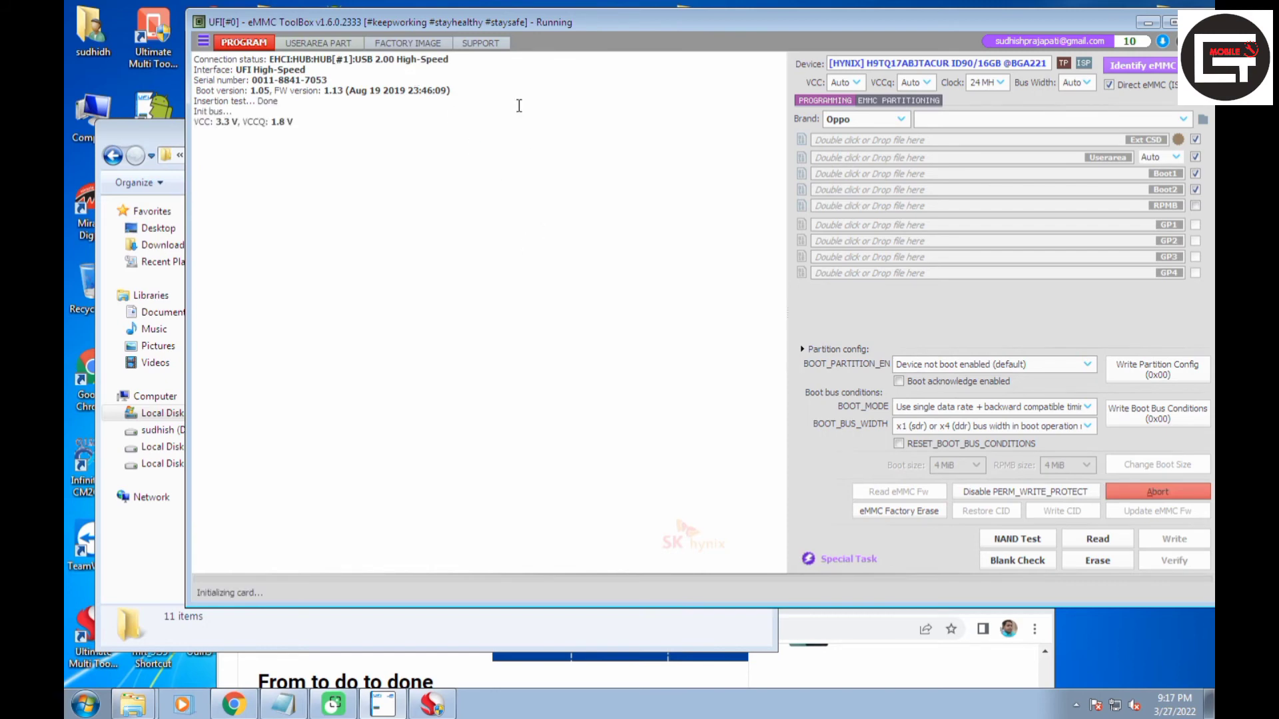
drag(368, 335, 558, 344)
drag(384, 360, 475, 366)
click(478, 342)
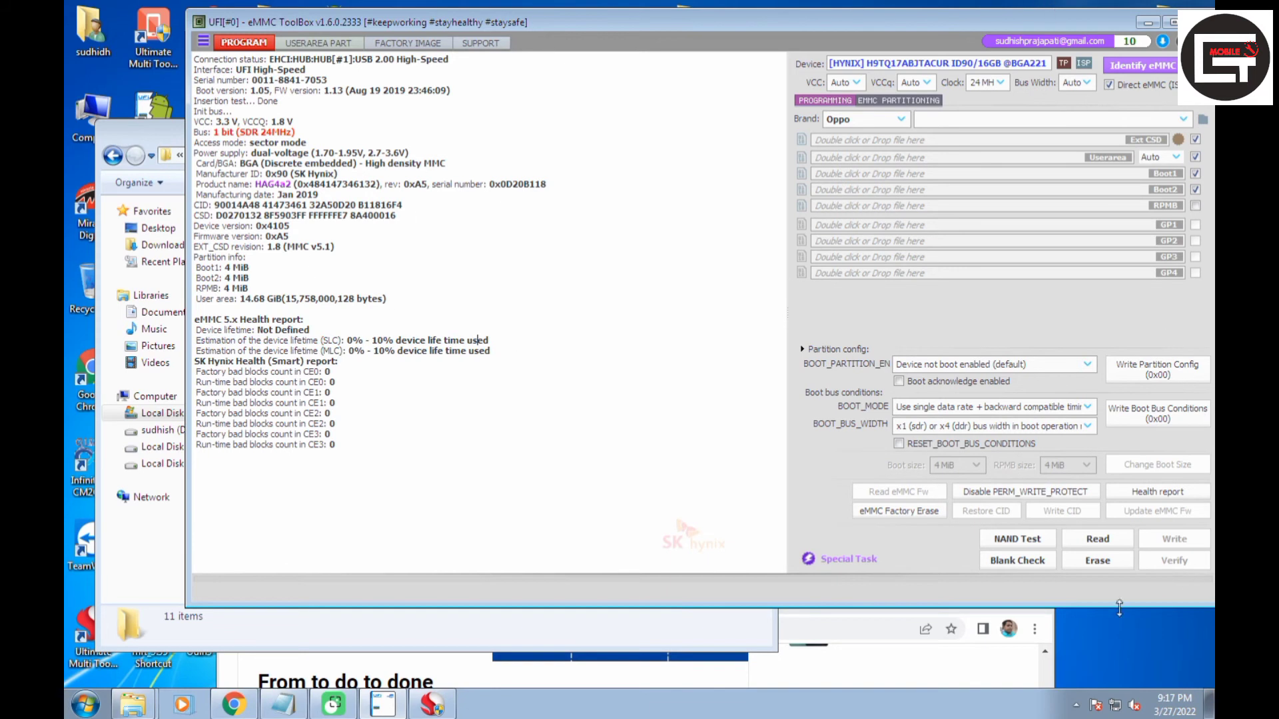